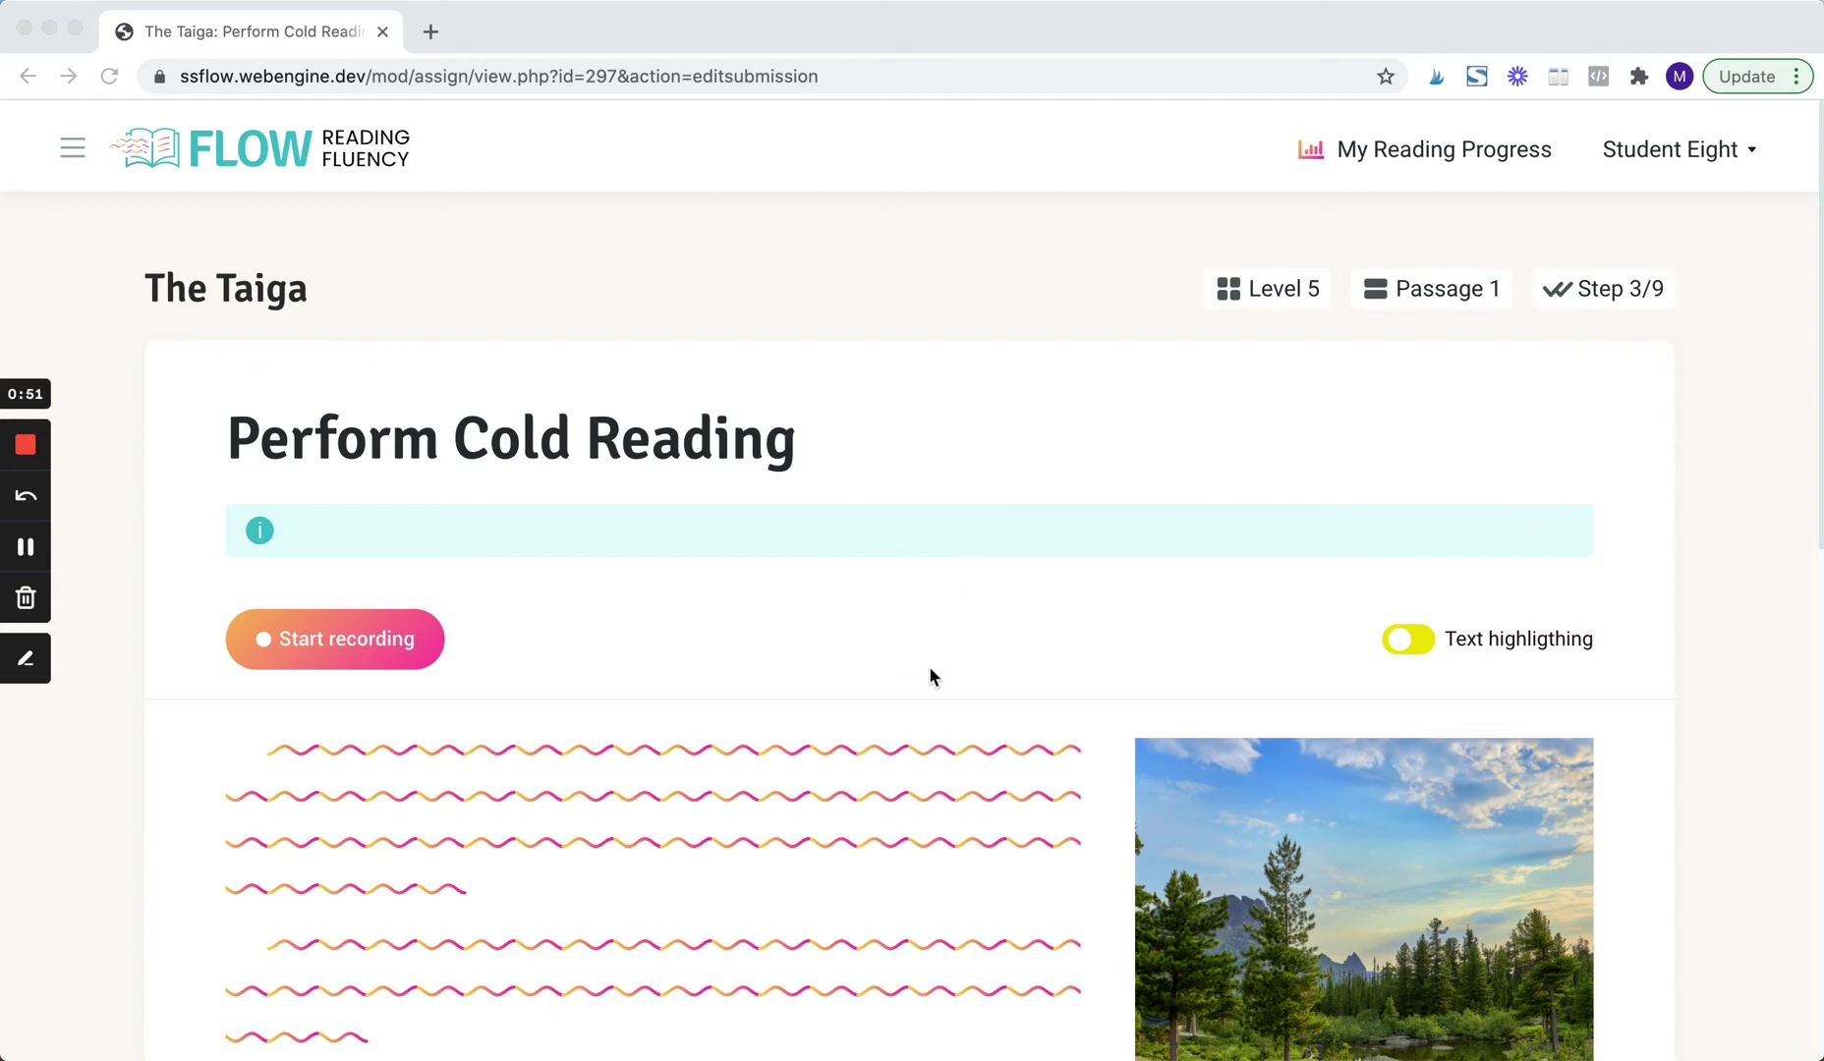
# Preview The Taiga passage, switching text highlighting off and back on
pyautogui.scroll(-3, 929, 669)
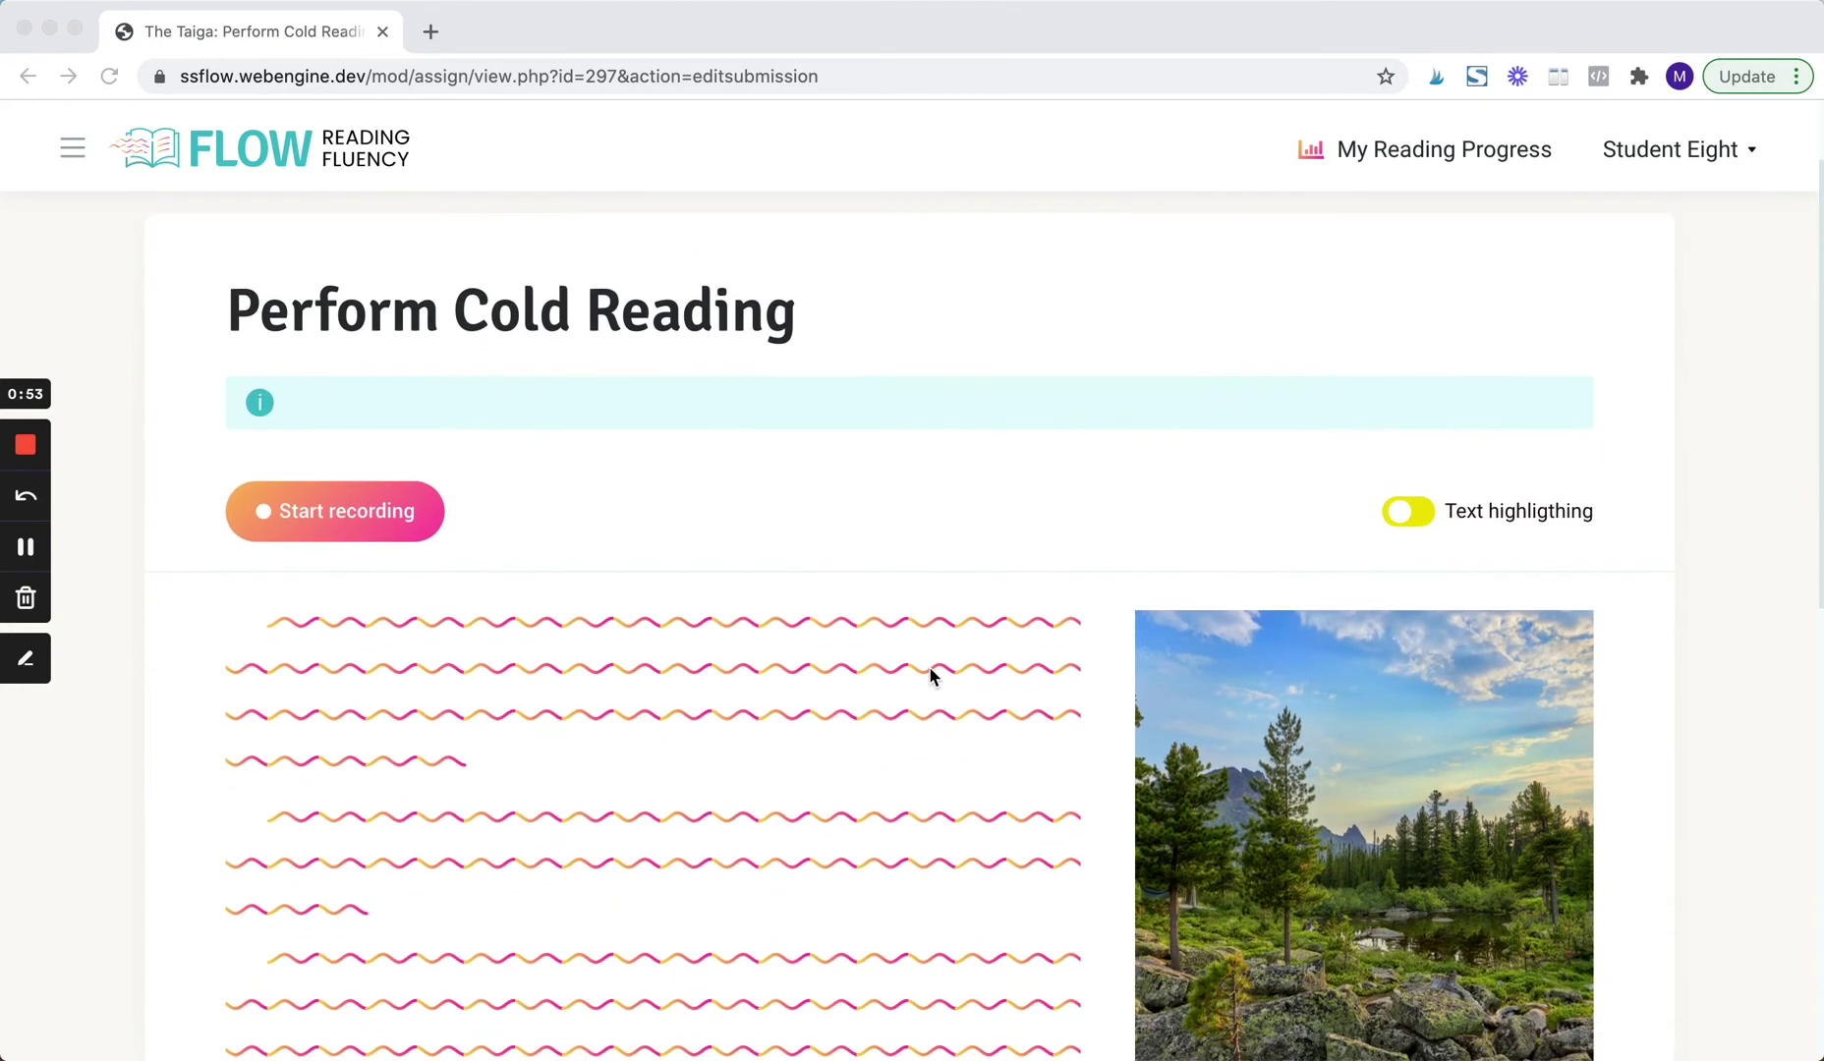
pyautogui.scroll(2, 929, 670)
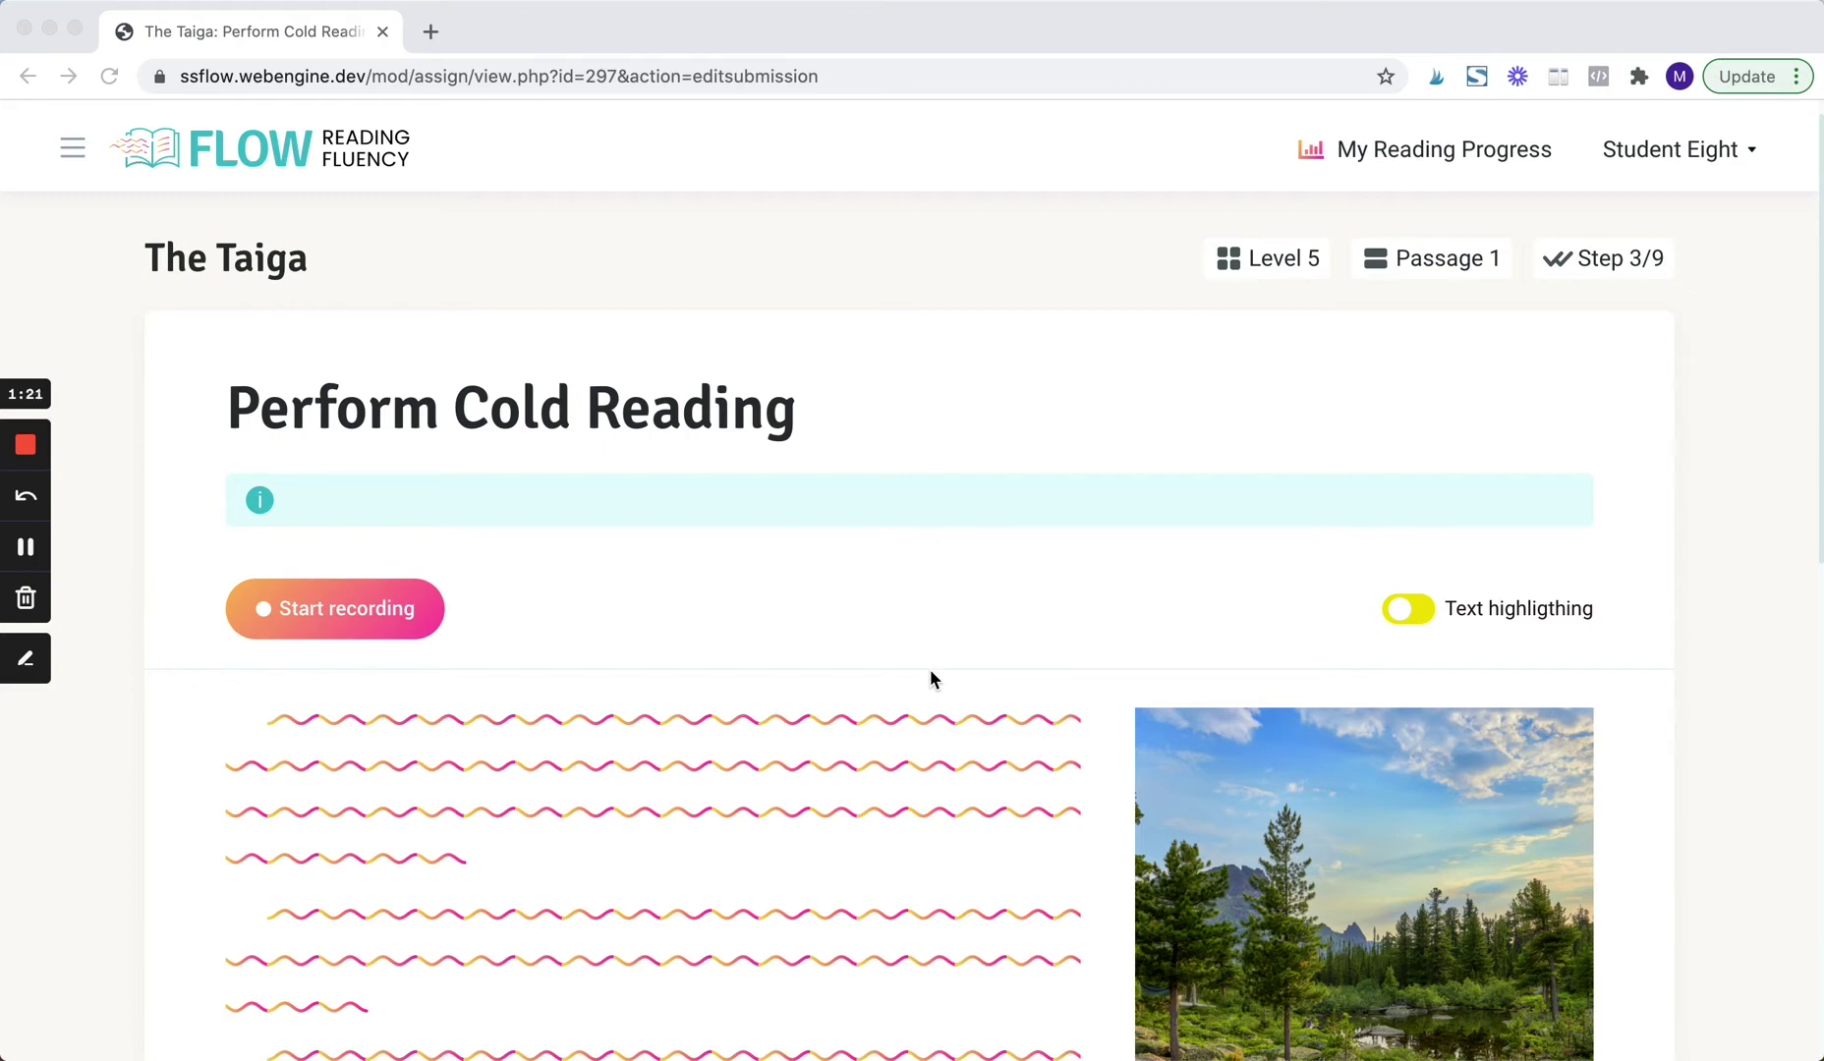
pyautogui.scroll(-1, 930, 676)
pyautogui.scroll(2, 930, 676)
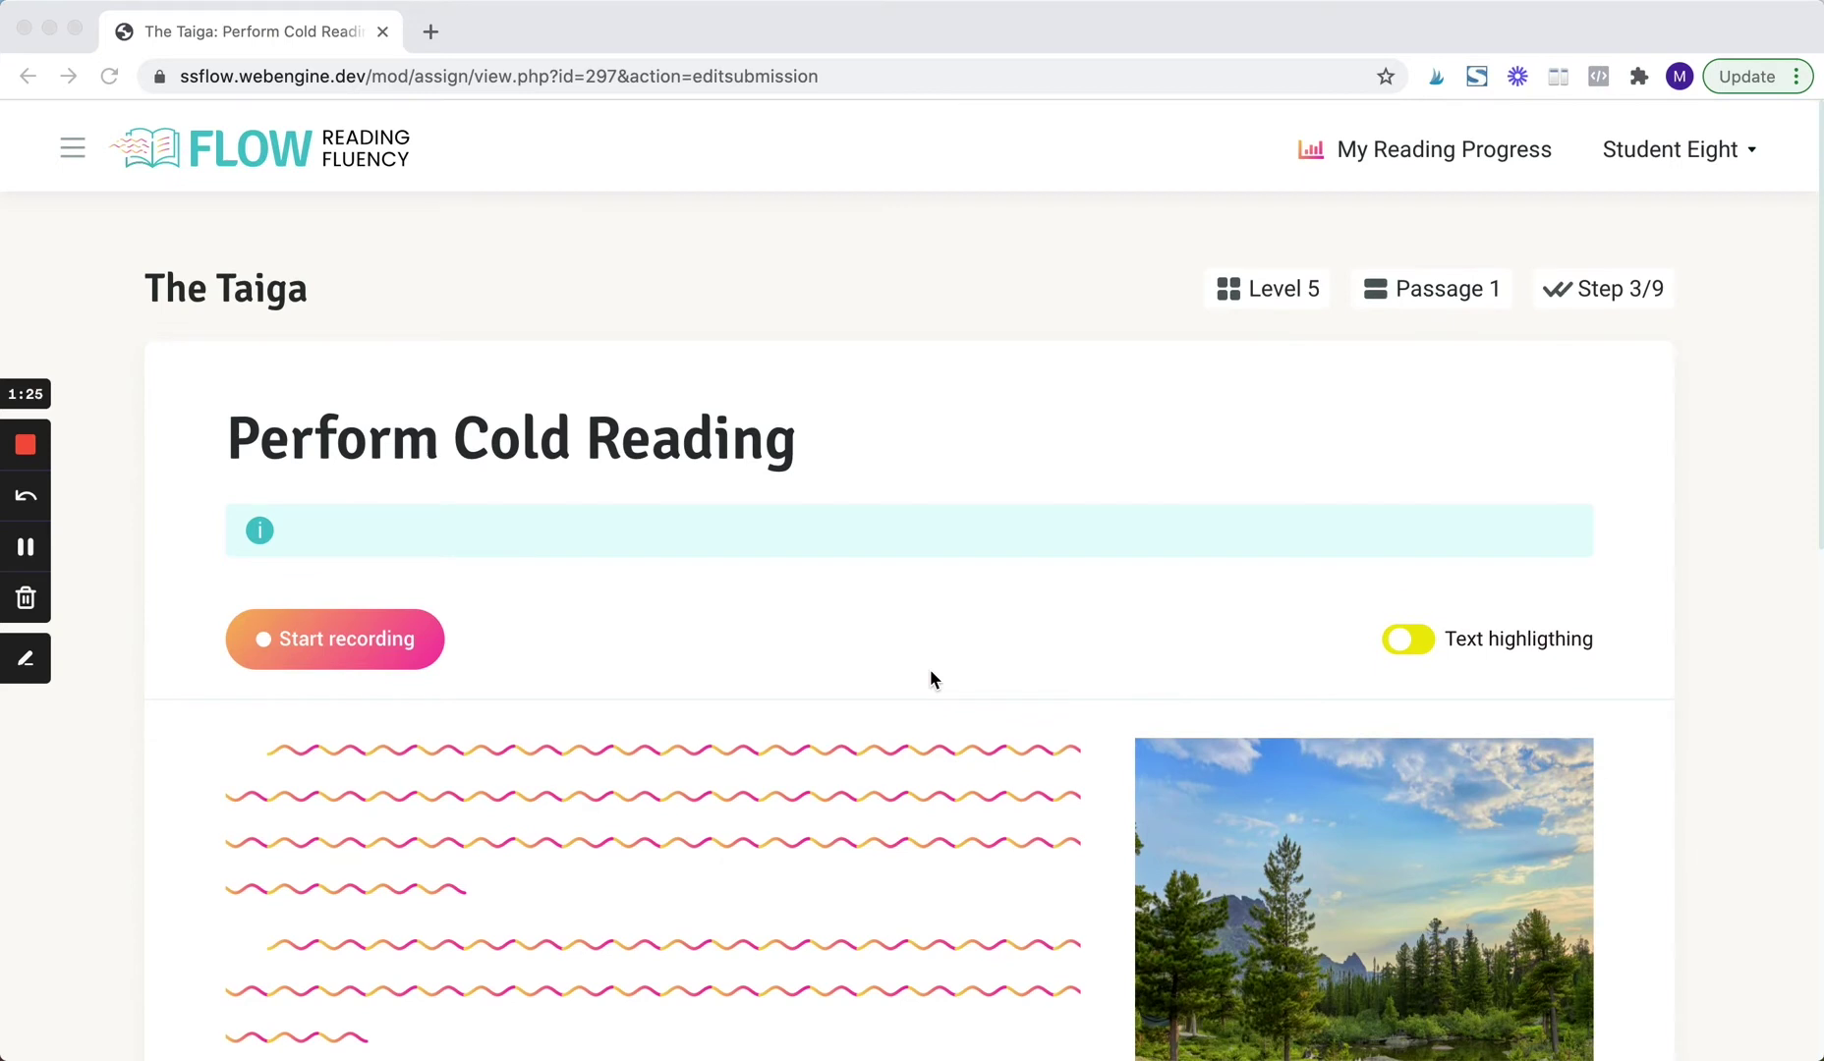
pyautogui.scroll(-3, 975, 629)
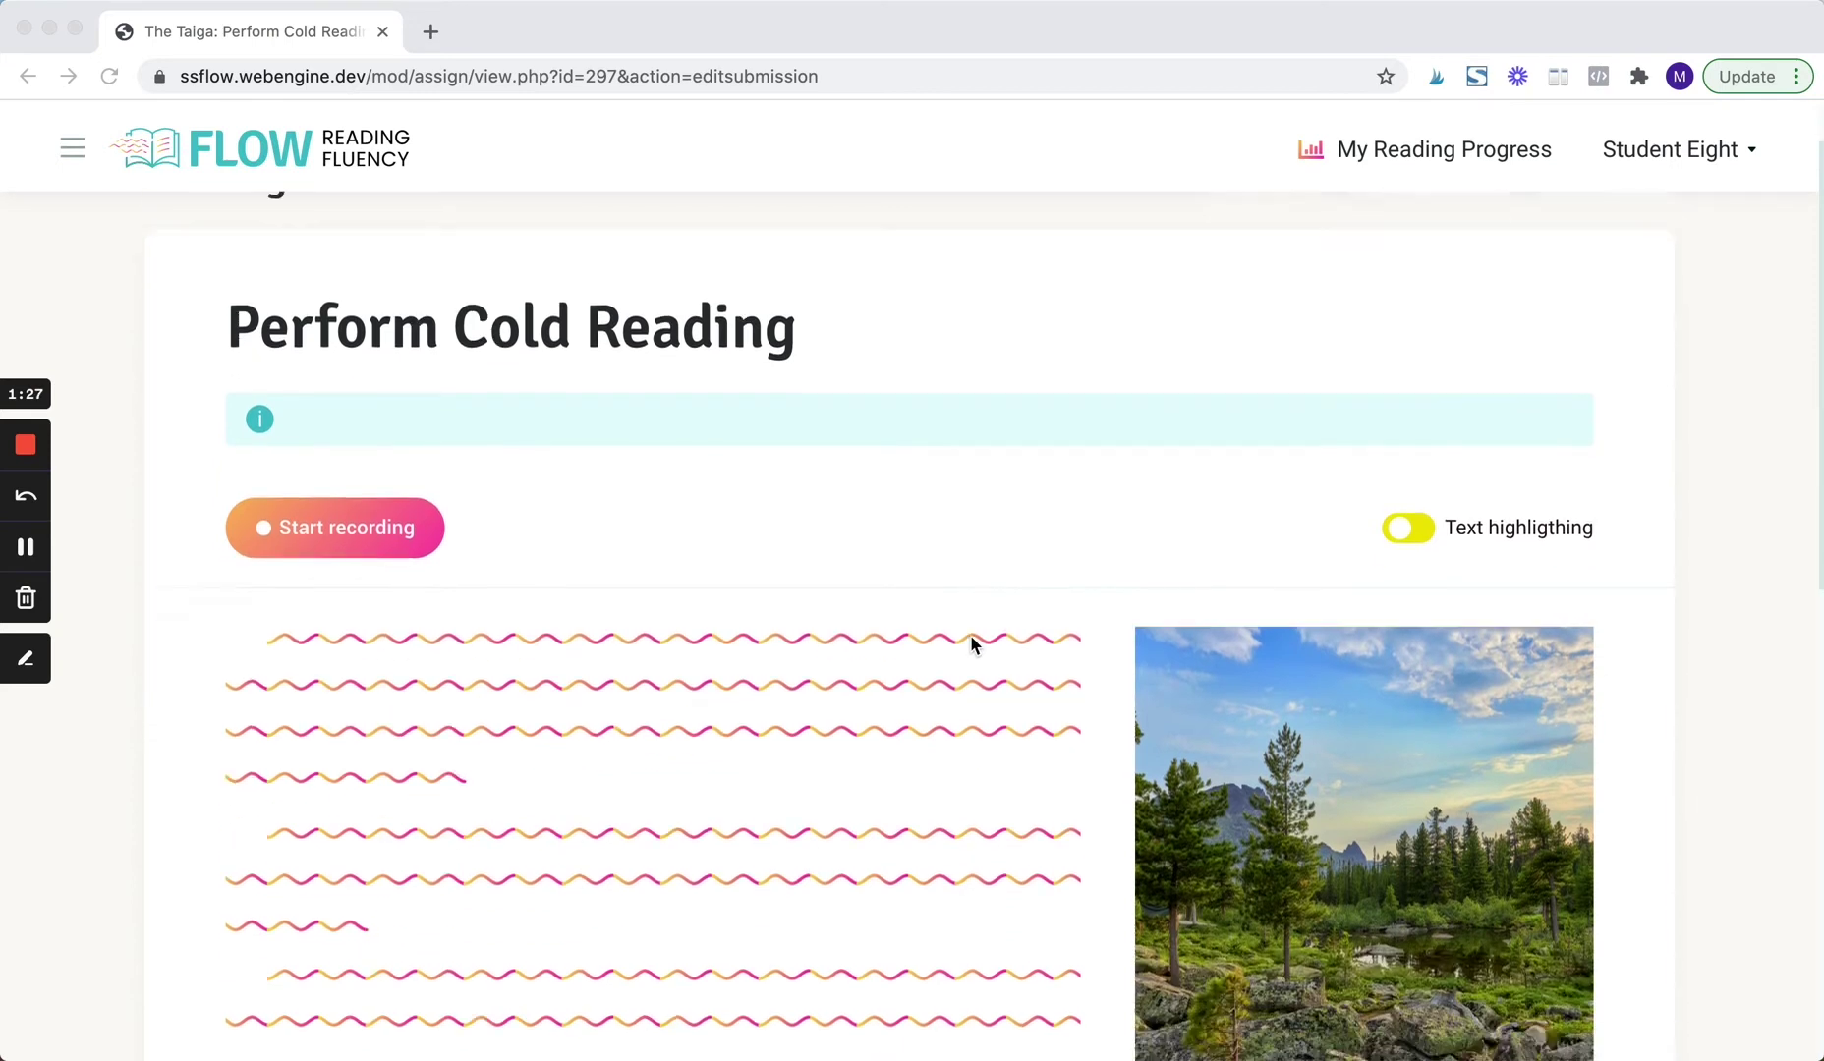
pyautogui.scroll(-1, 990, 639)
pyautogui.scroll(1, 991, 641)
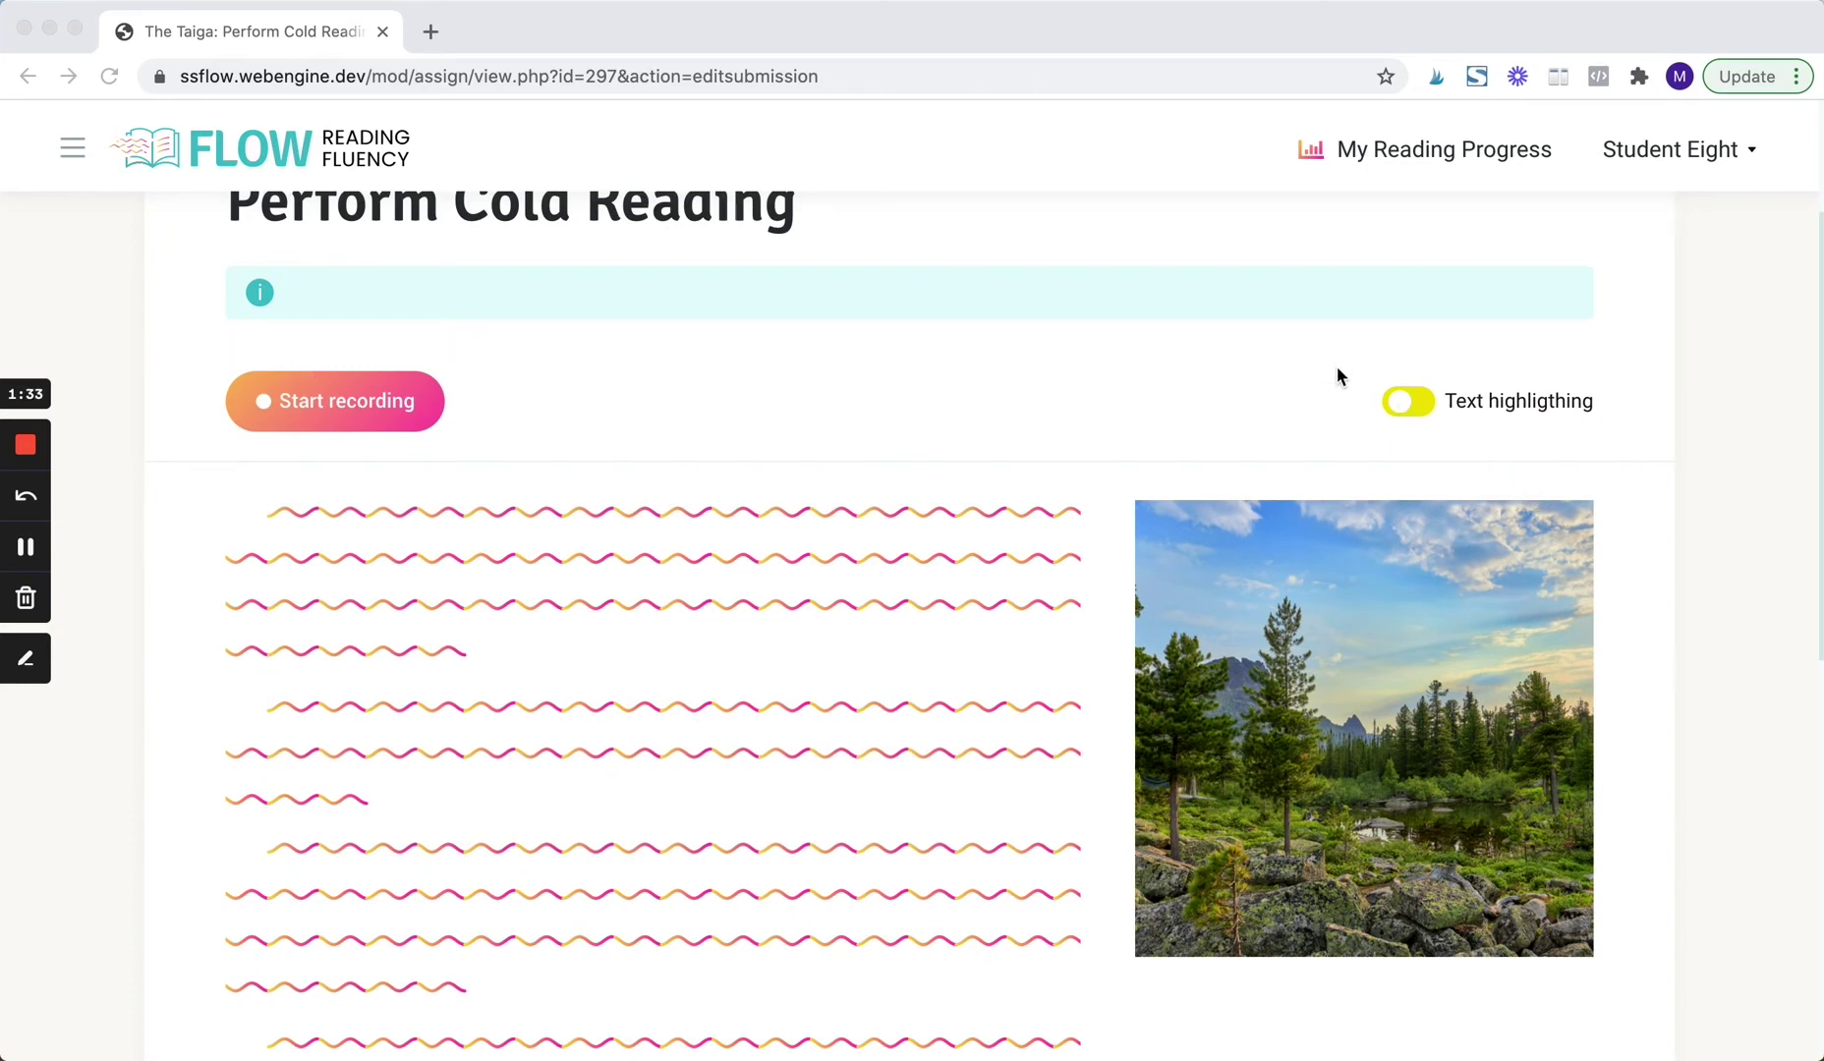
pyautogui.click(1421, 407)
pyautogui.click(1396, 409)
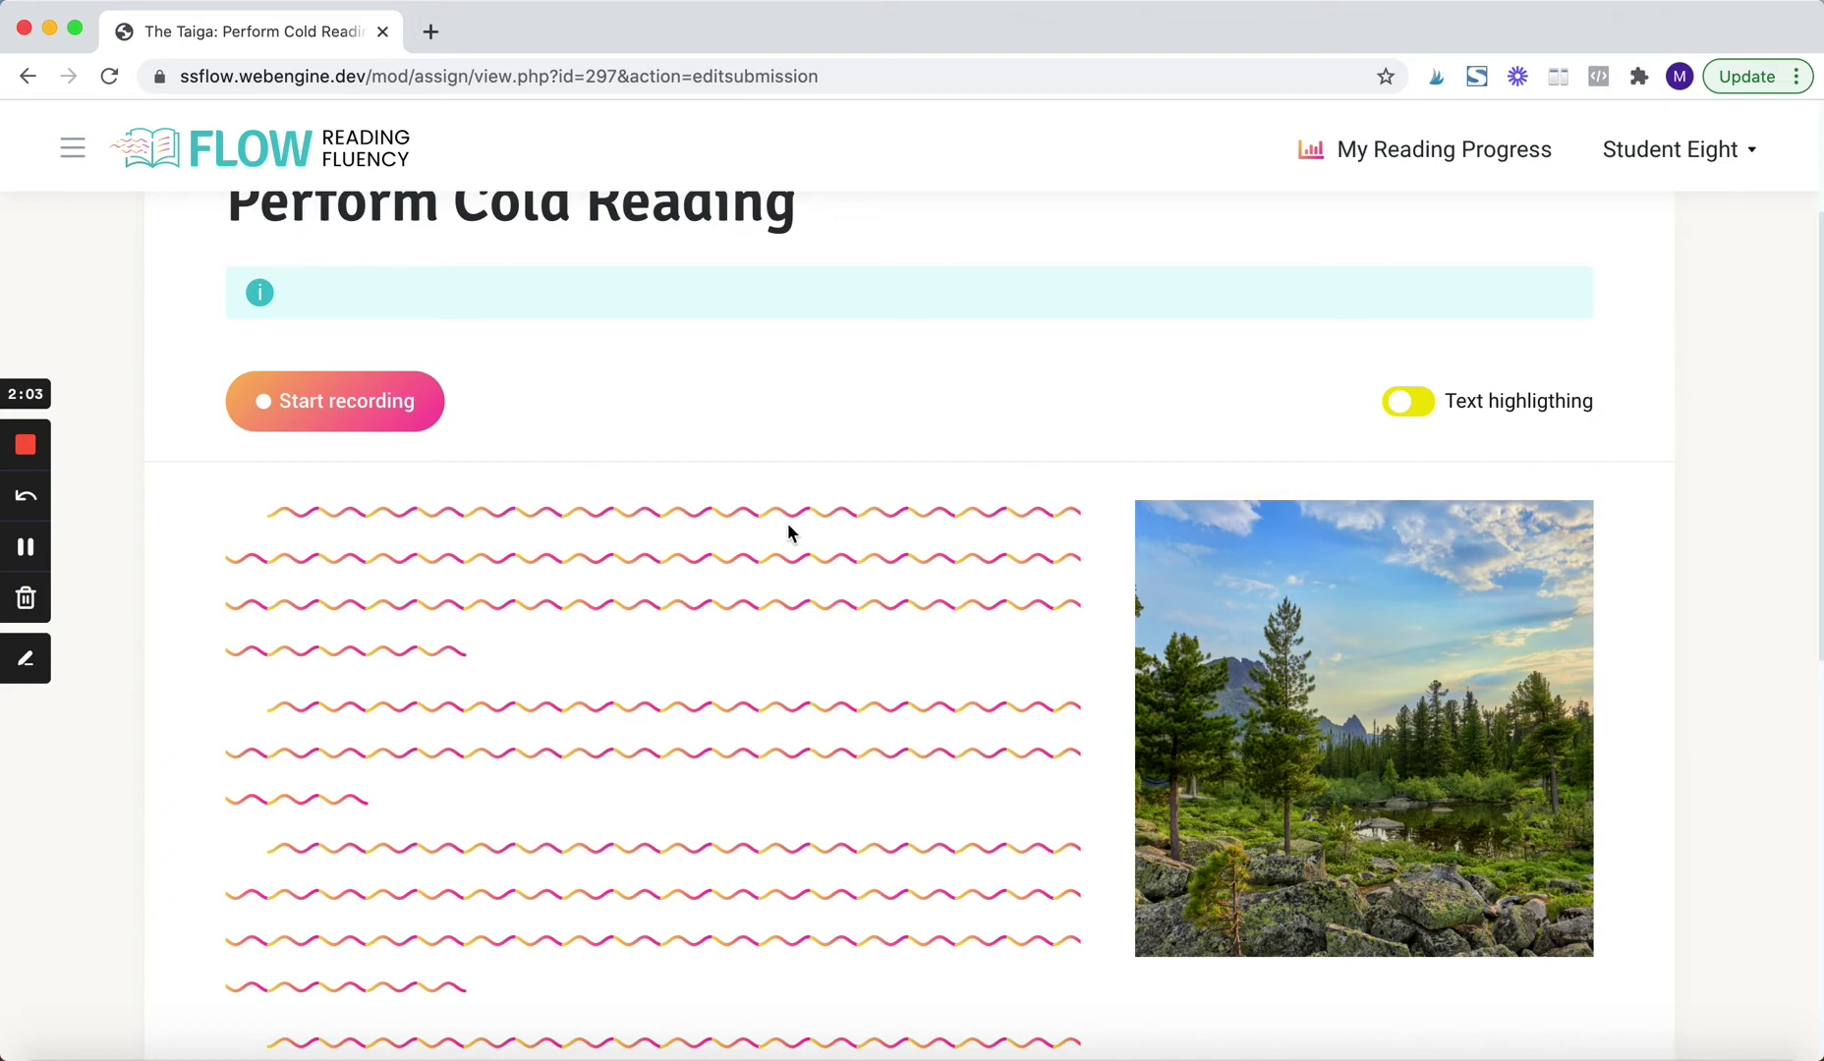
pyautogui.scroll(-2, 788, 533)
pyautogui.scroll(3, 788, 533)
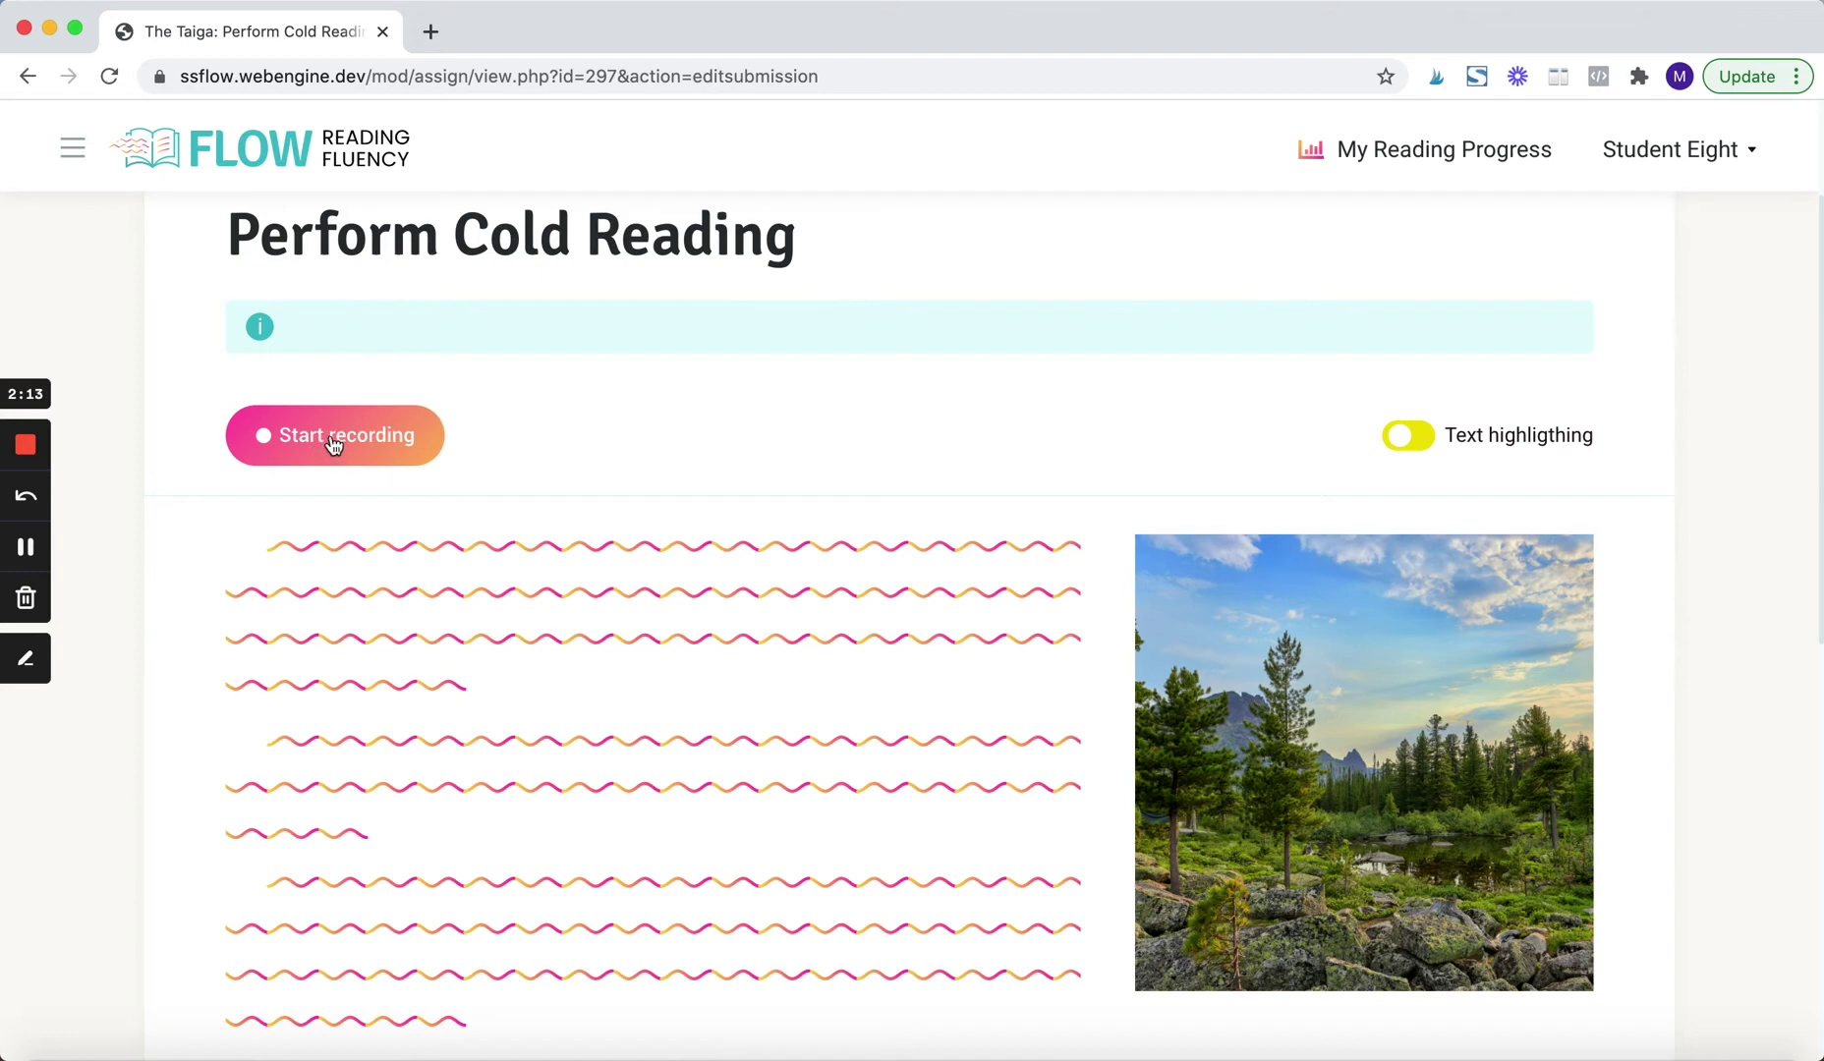
# Record the 1:21 cold reading of the passage and finish the recording
pyautogui.click(350, 445)
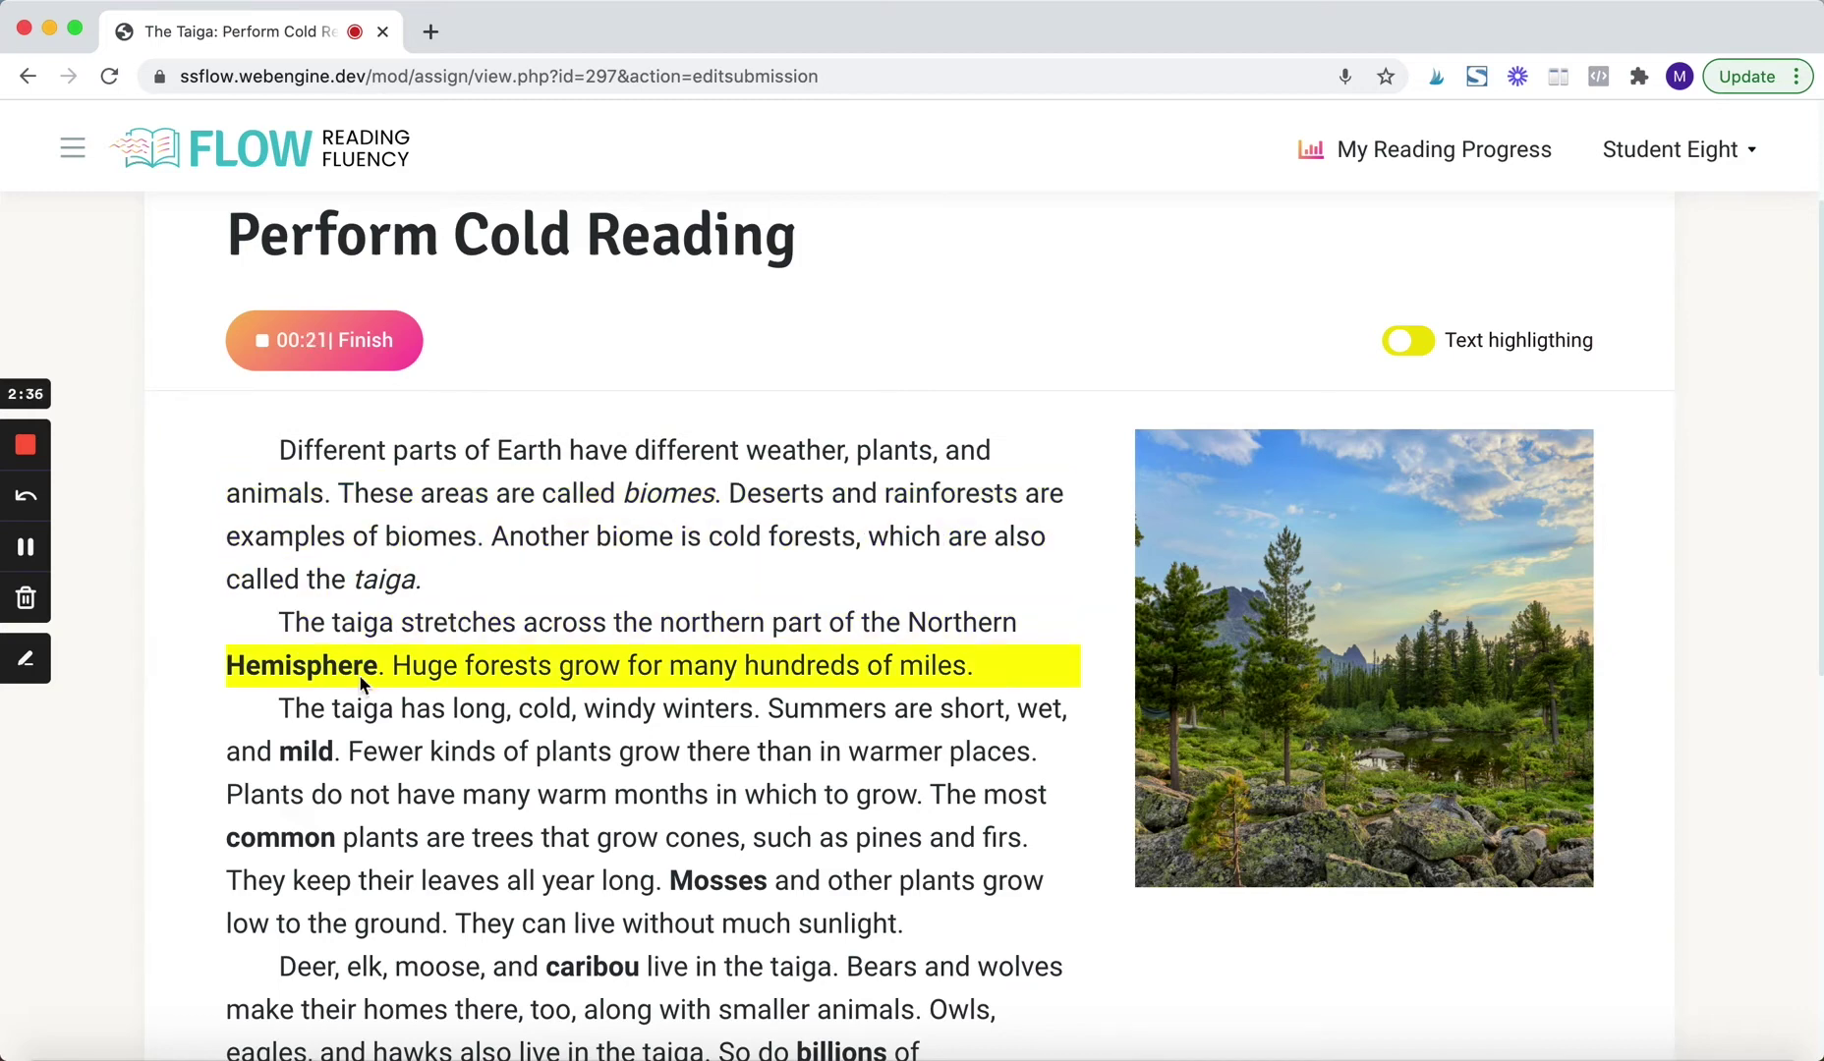
pyautogui.scroll(-1, 371, 802)
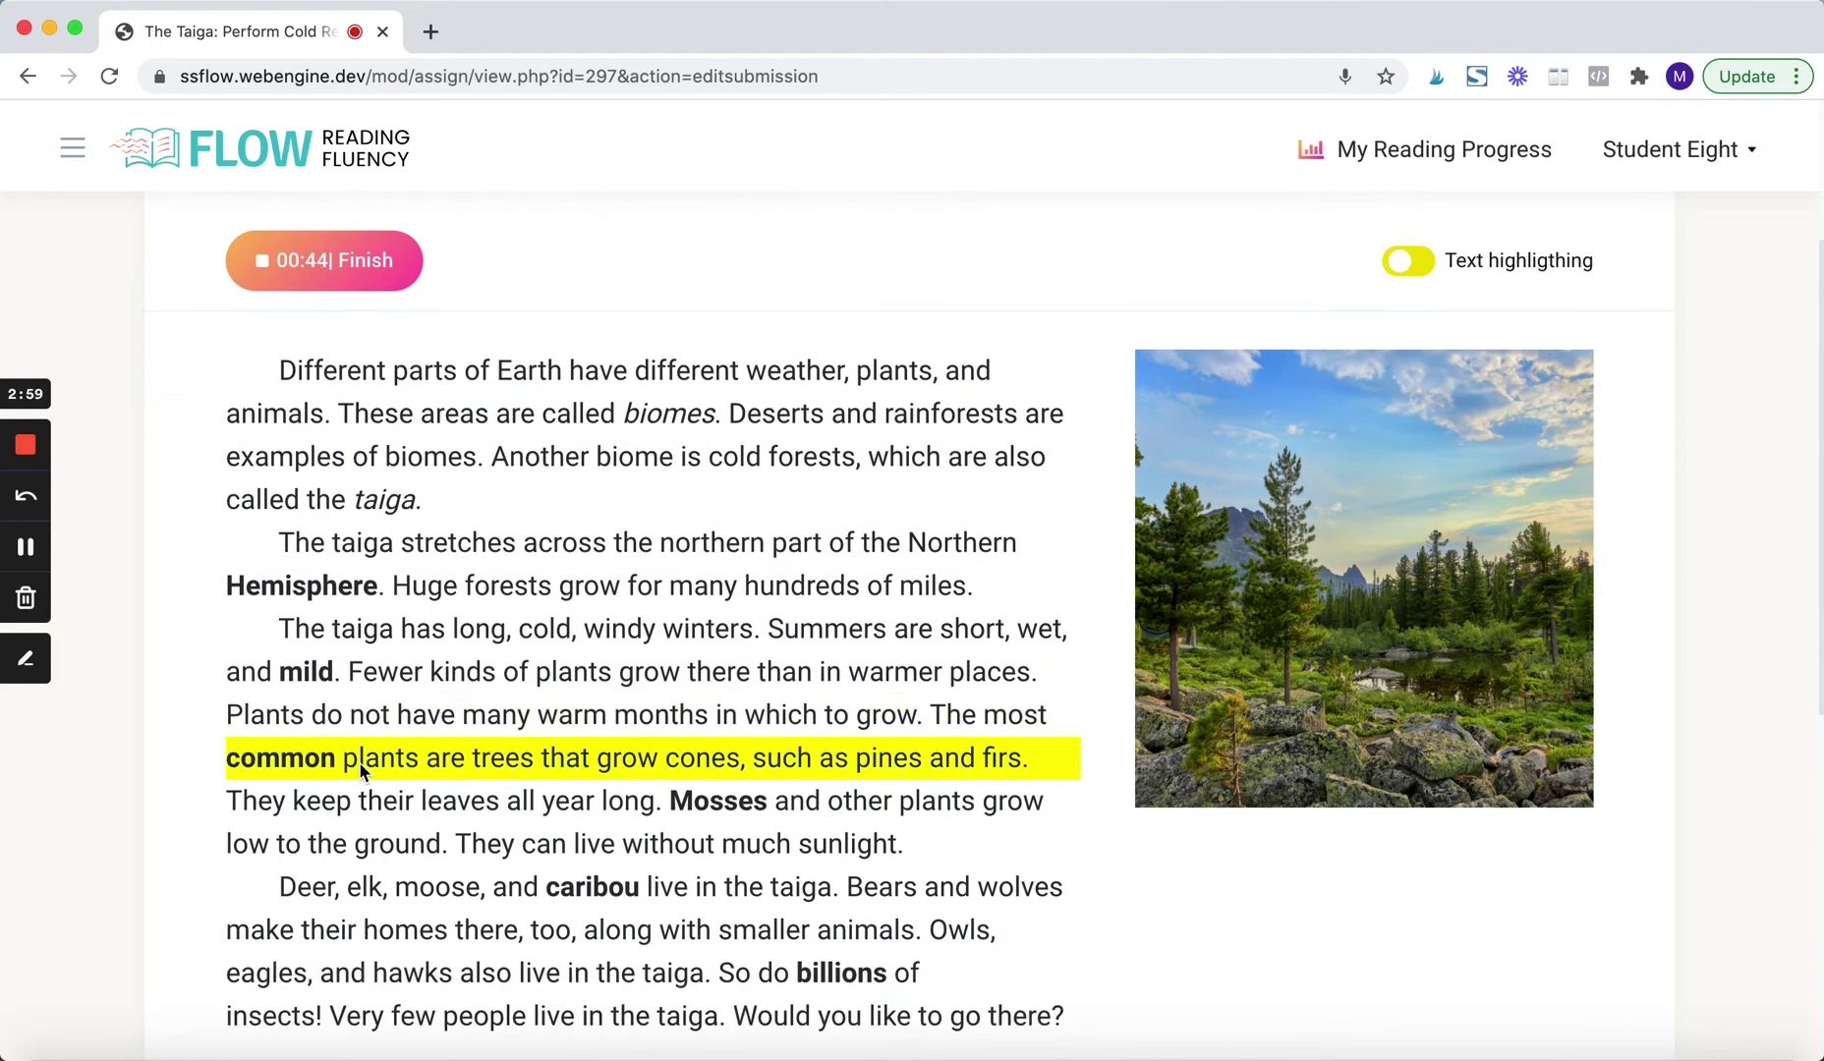
pyautogui.scroll(-1, 374, 847)
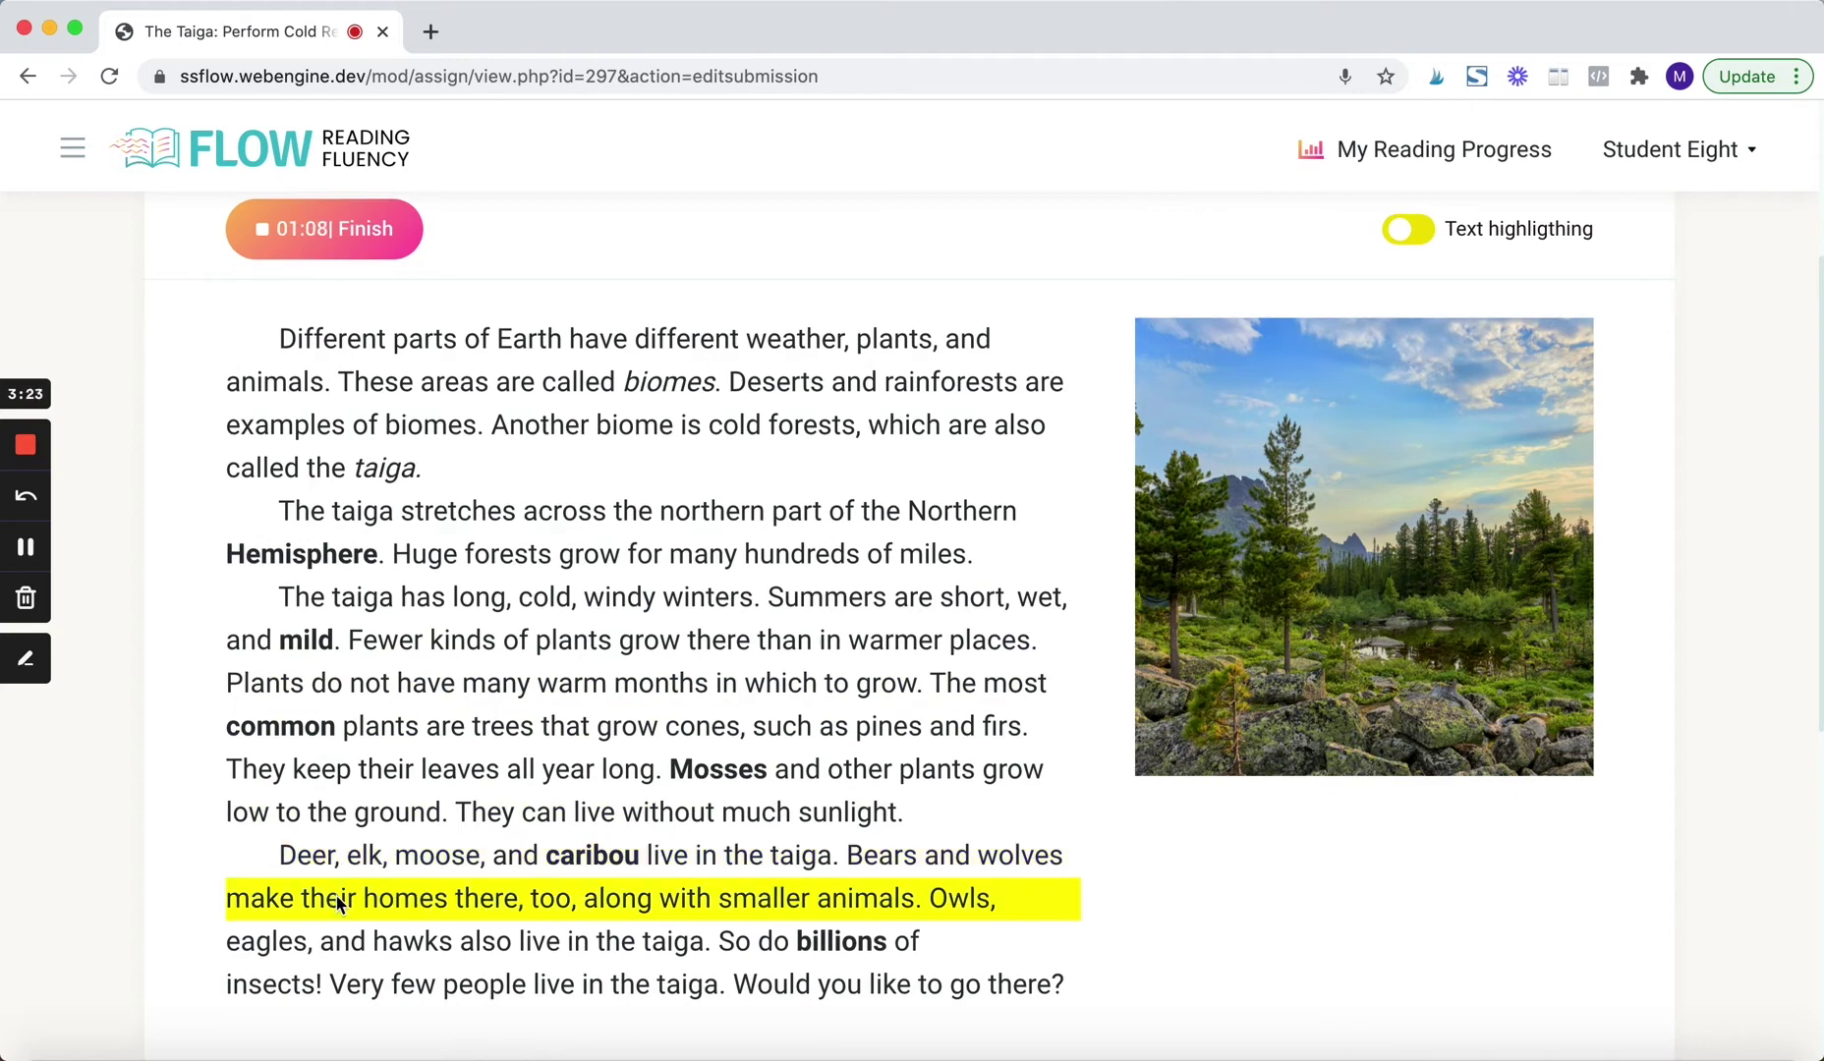
pyautogui.scroll(-1, 324, 929)
pyautogui.scroll(1, 307, 952)
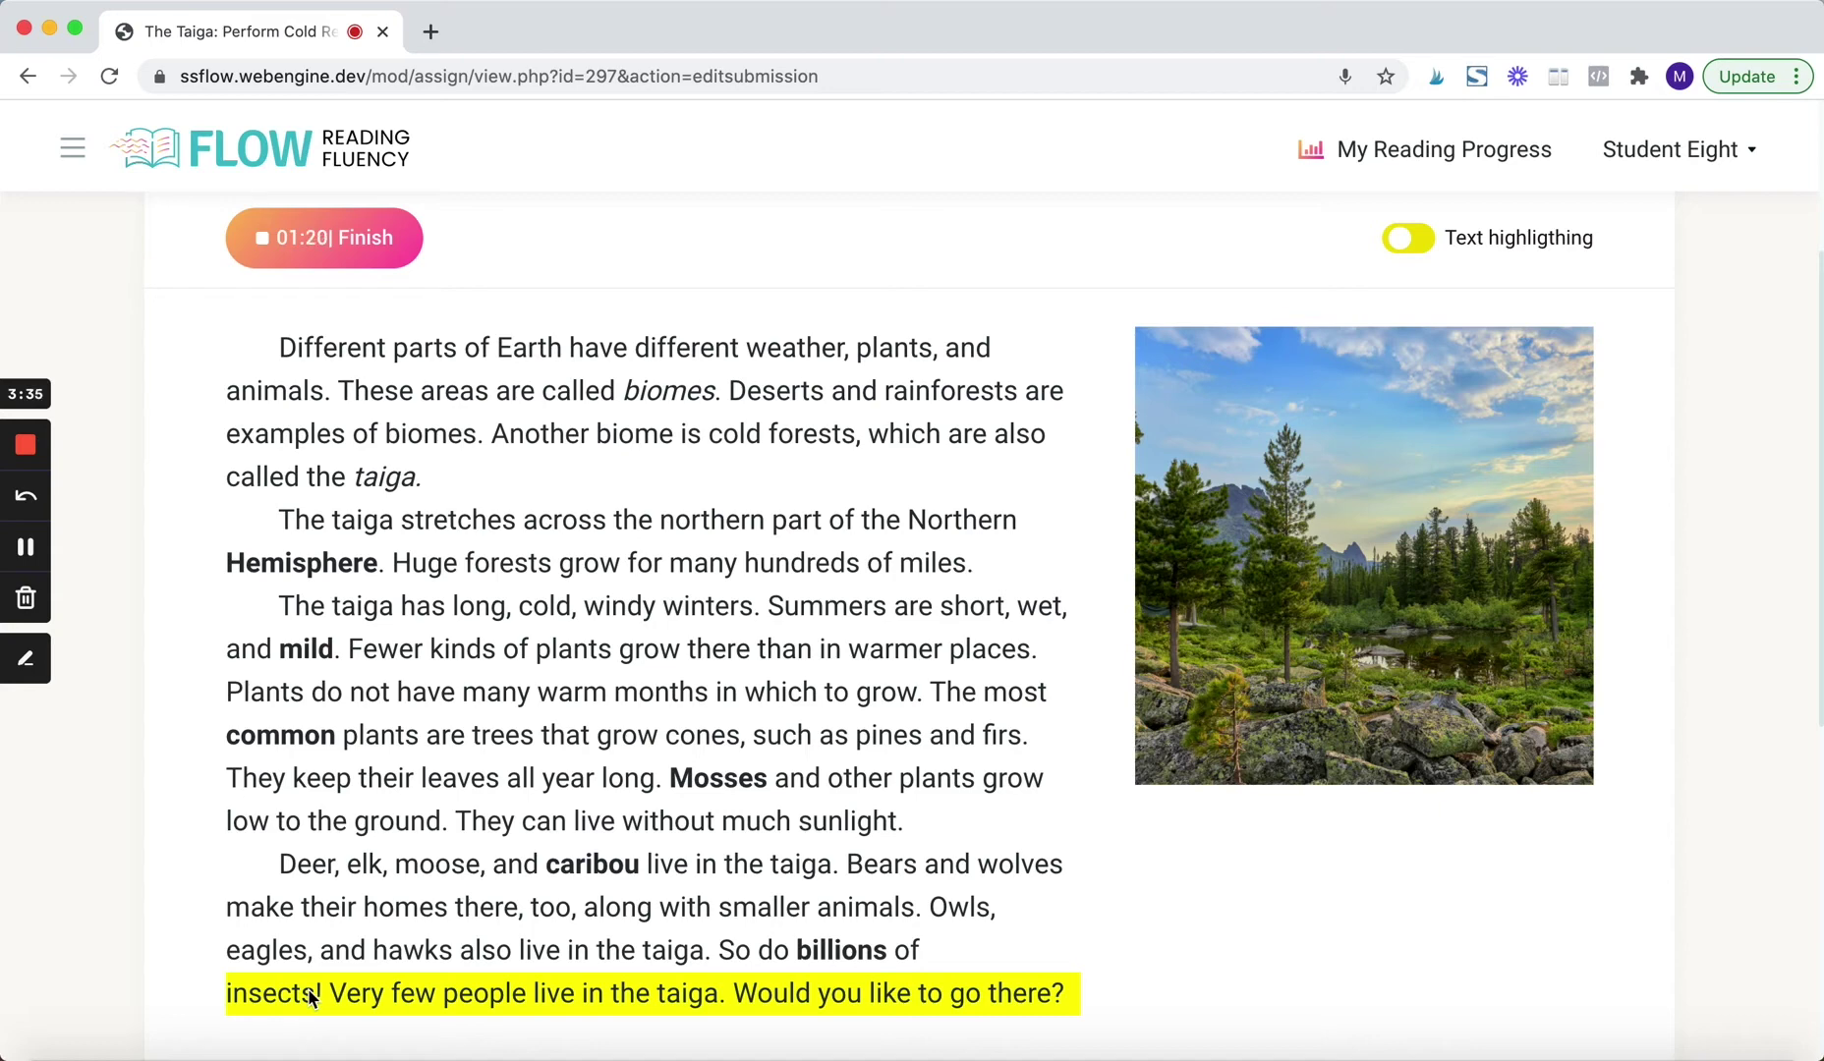
pyautogui.click(383, 246)
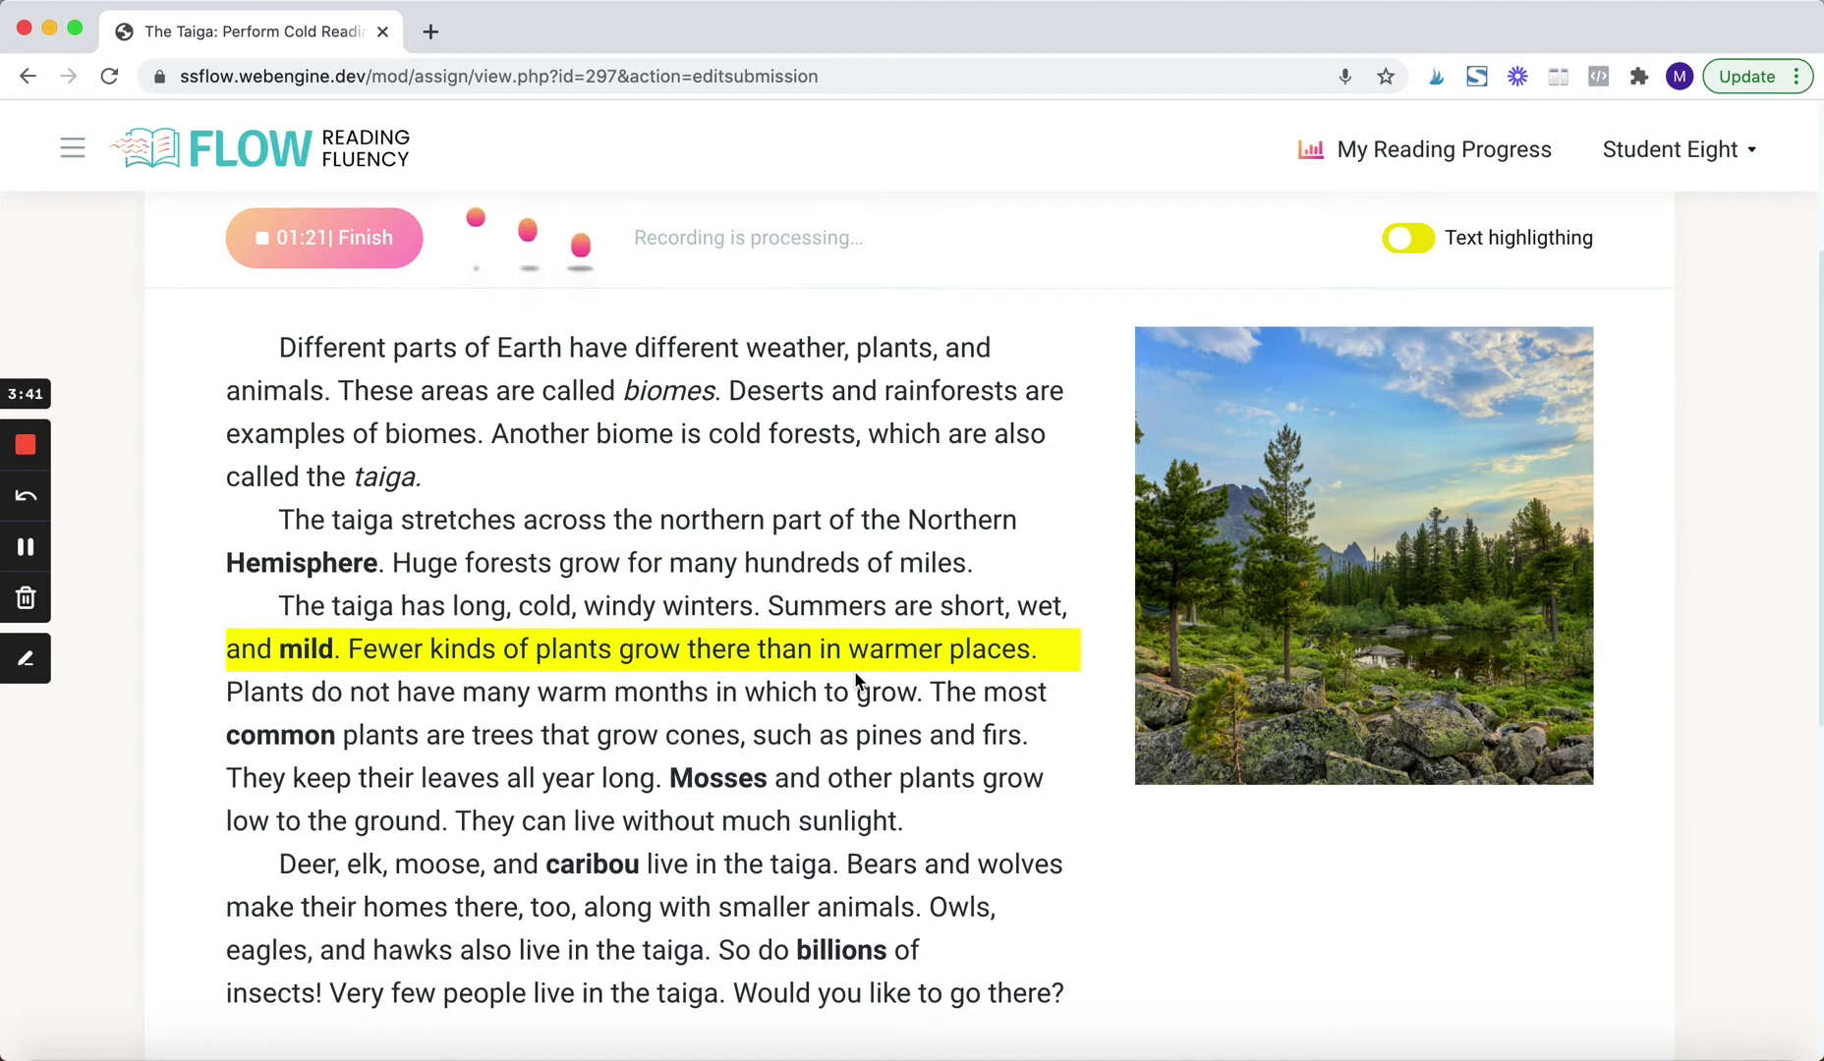
# Wait until processing ends and the 1:21 waveform player shows above The Taiga text
pyautogui.scroll(3, 966, 315)
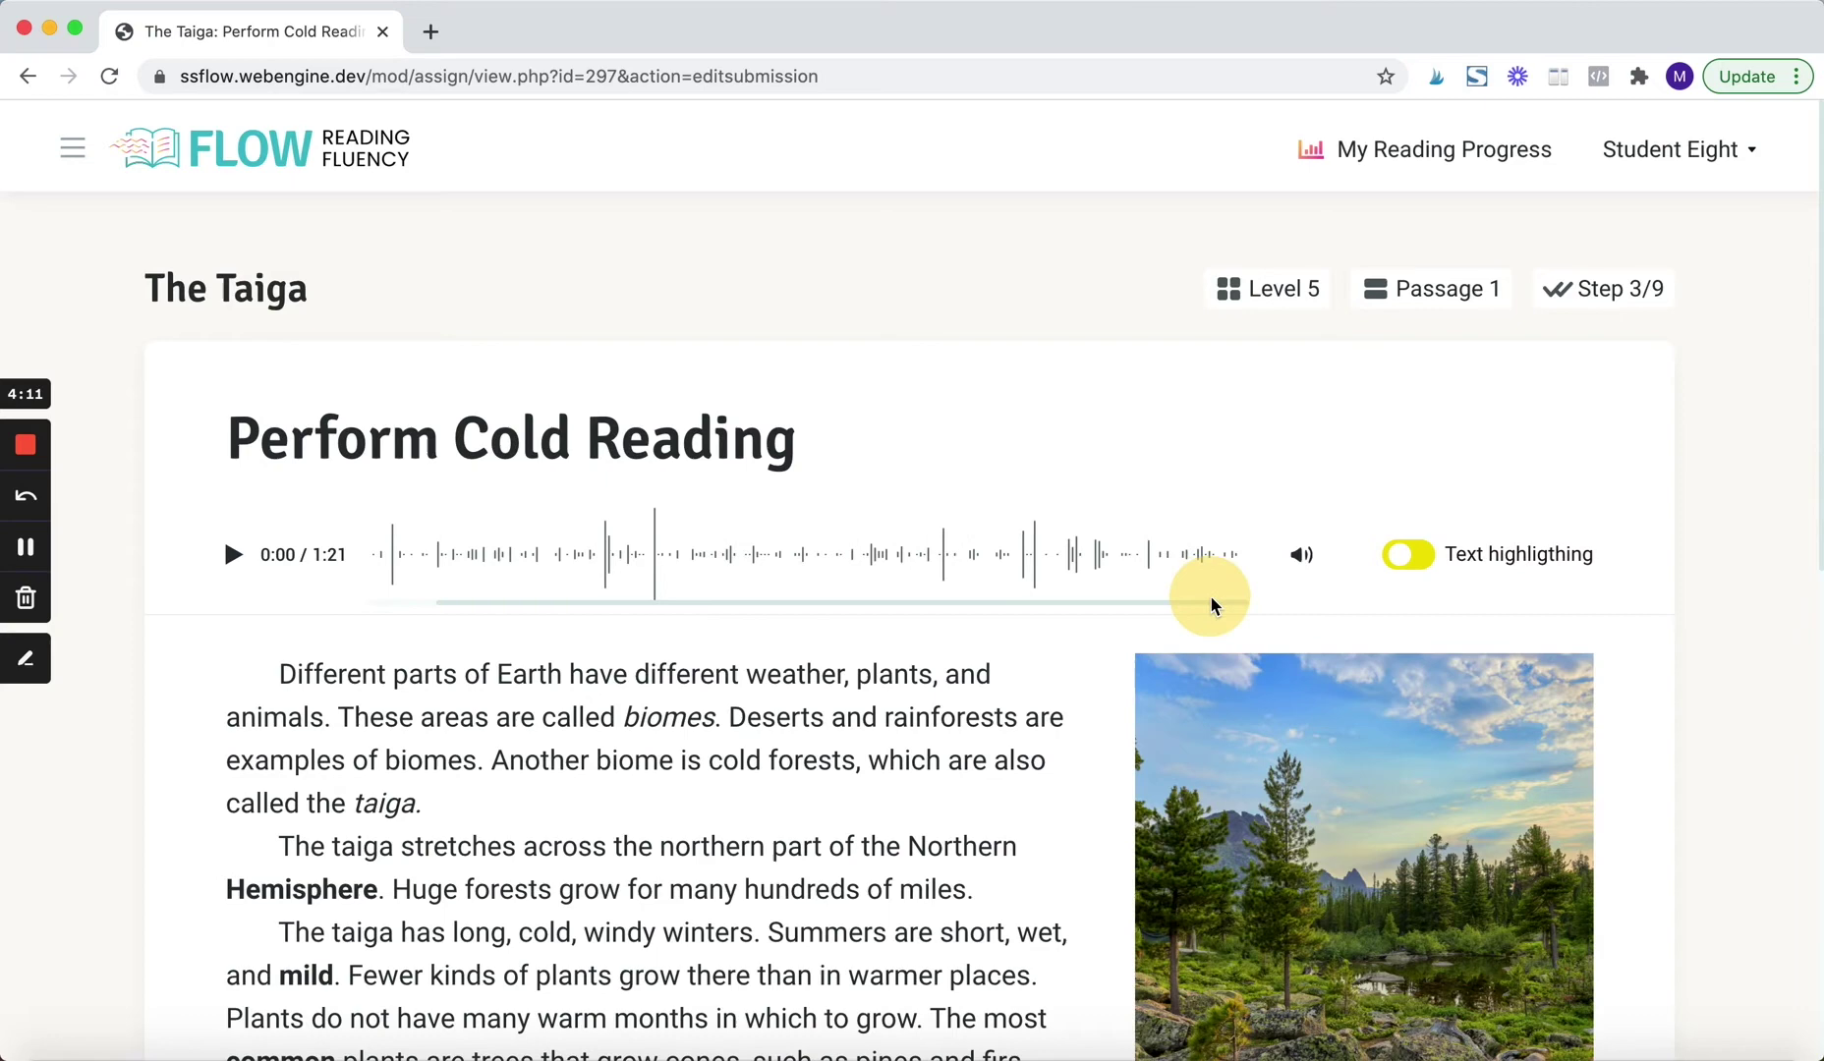
# Return the waveform to its start, then view the Cold Reading score of 125
pyautogui.moveTo(1209, 603)
pyautogui.mouseDown()
pyautogui.moveTo(730, 589)
pyautogui.moveTo(1209, 602)
pyautogui.mouseUp()
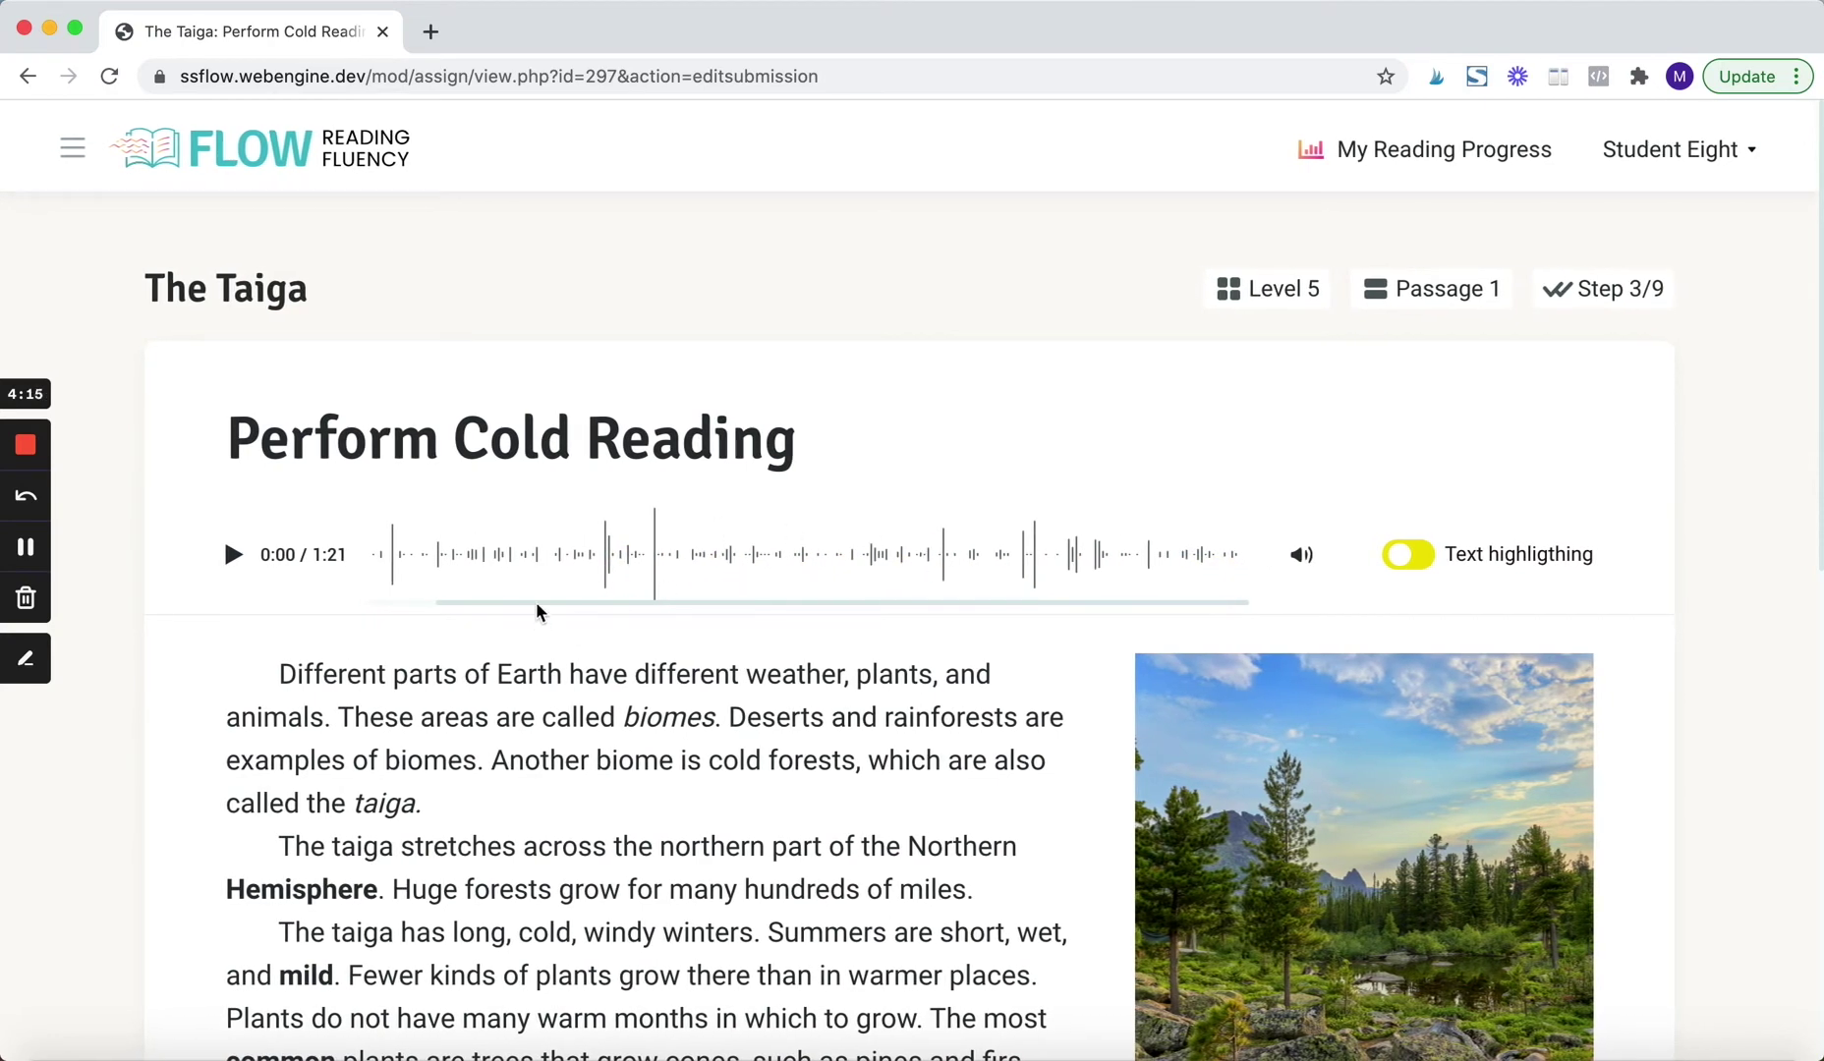
pyautogui.moveTo(477, 607); pyautogui.dragTo(405, 608)
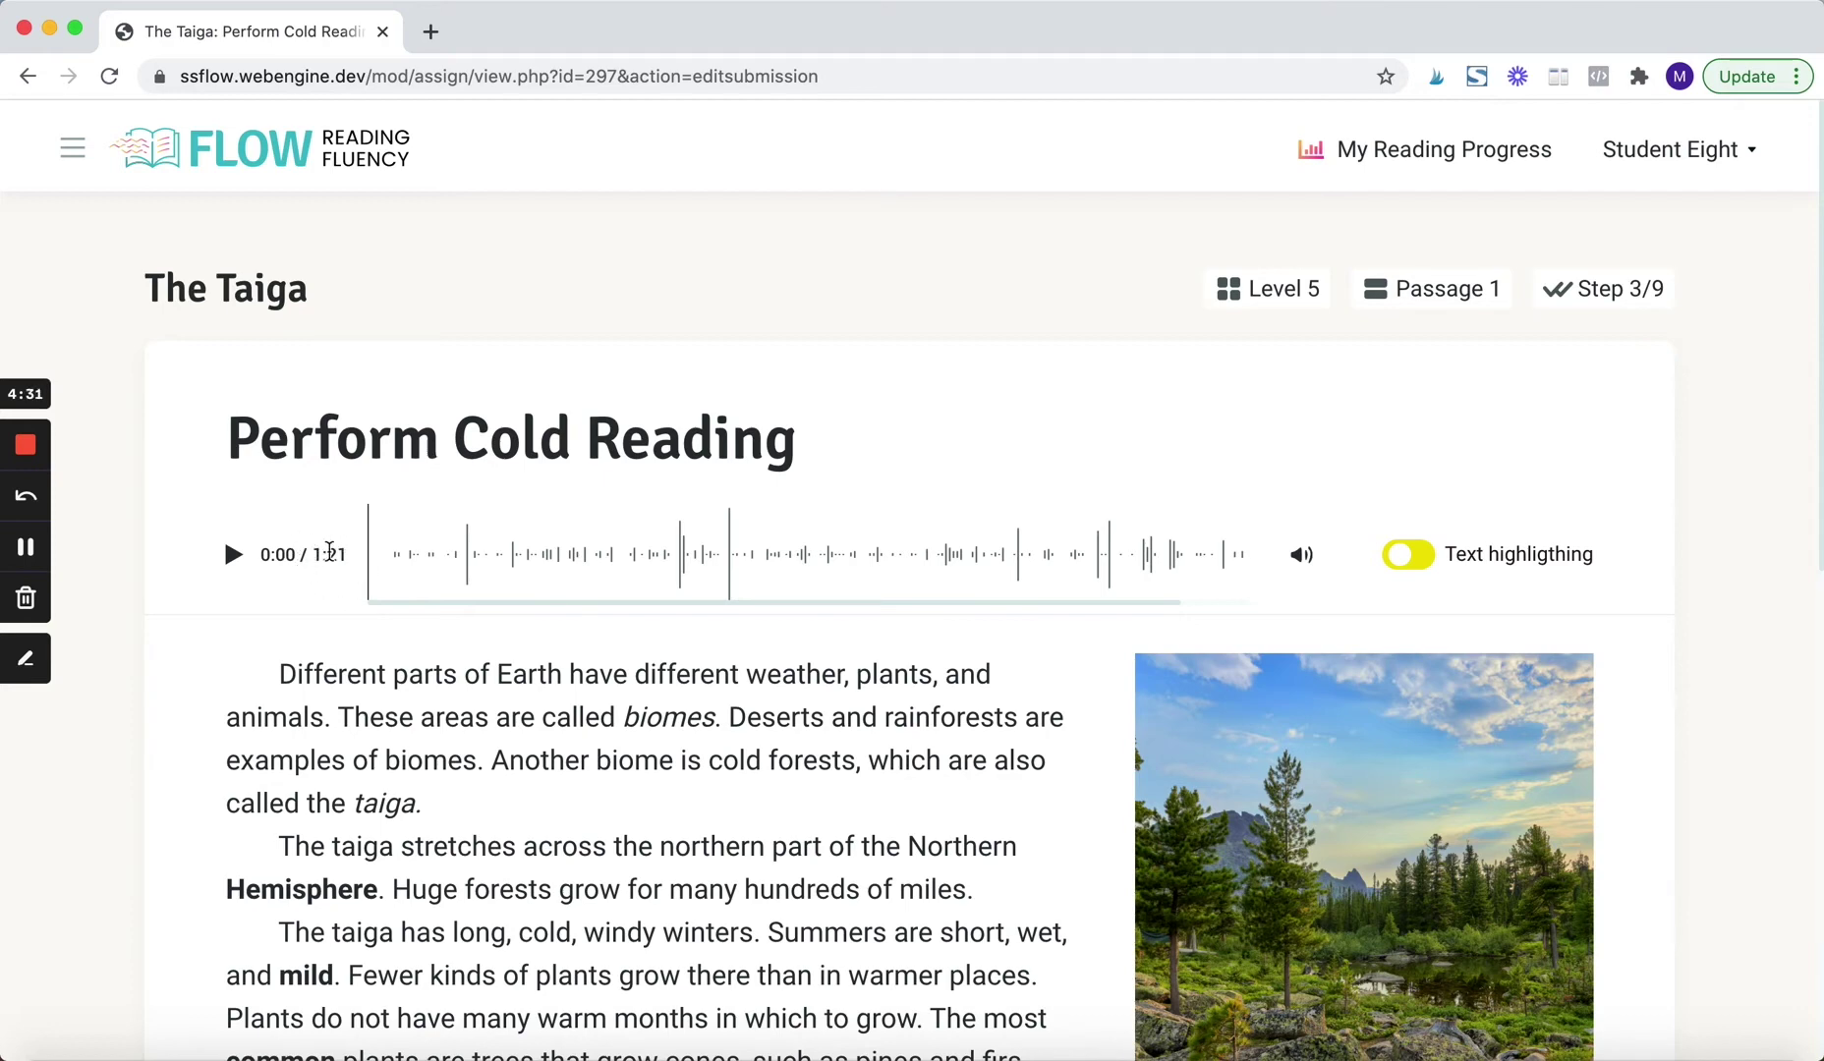
pyautogui.scroll(-2, 762, 699)
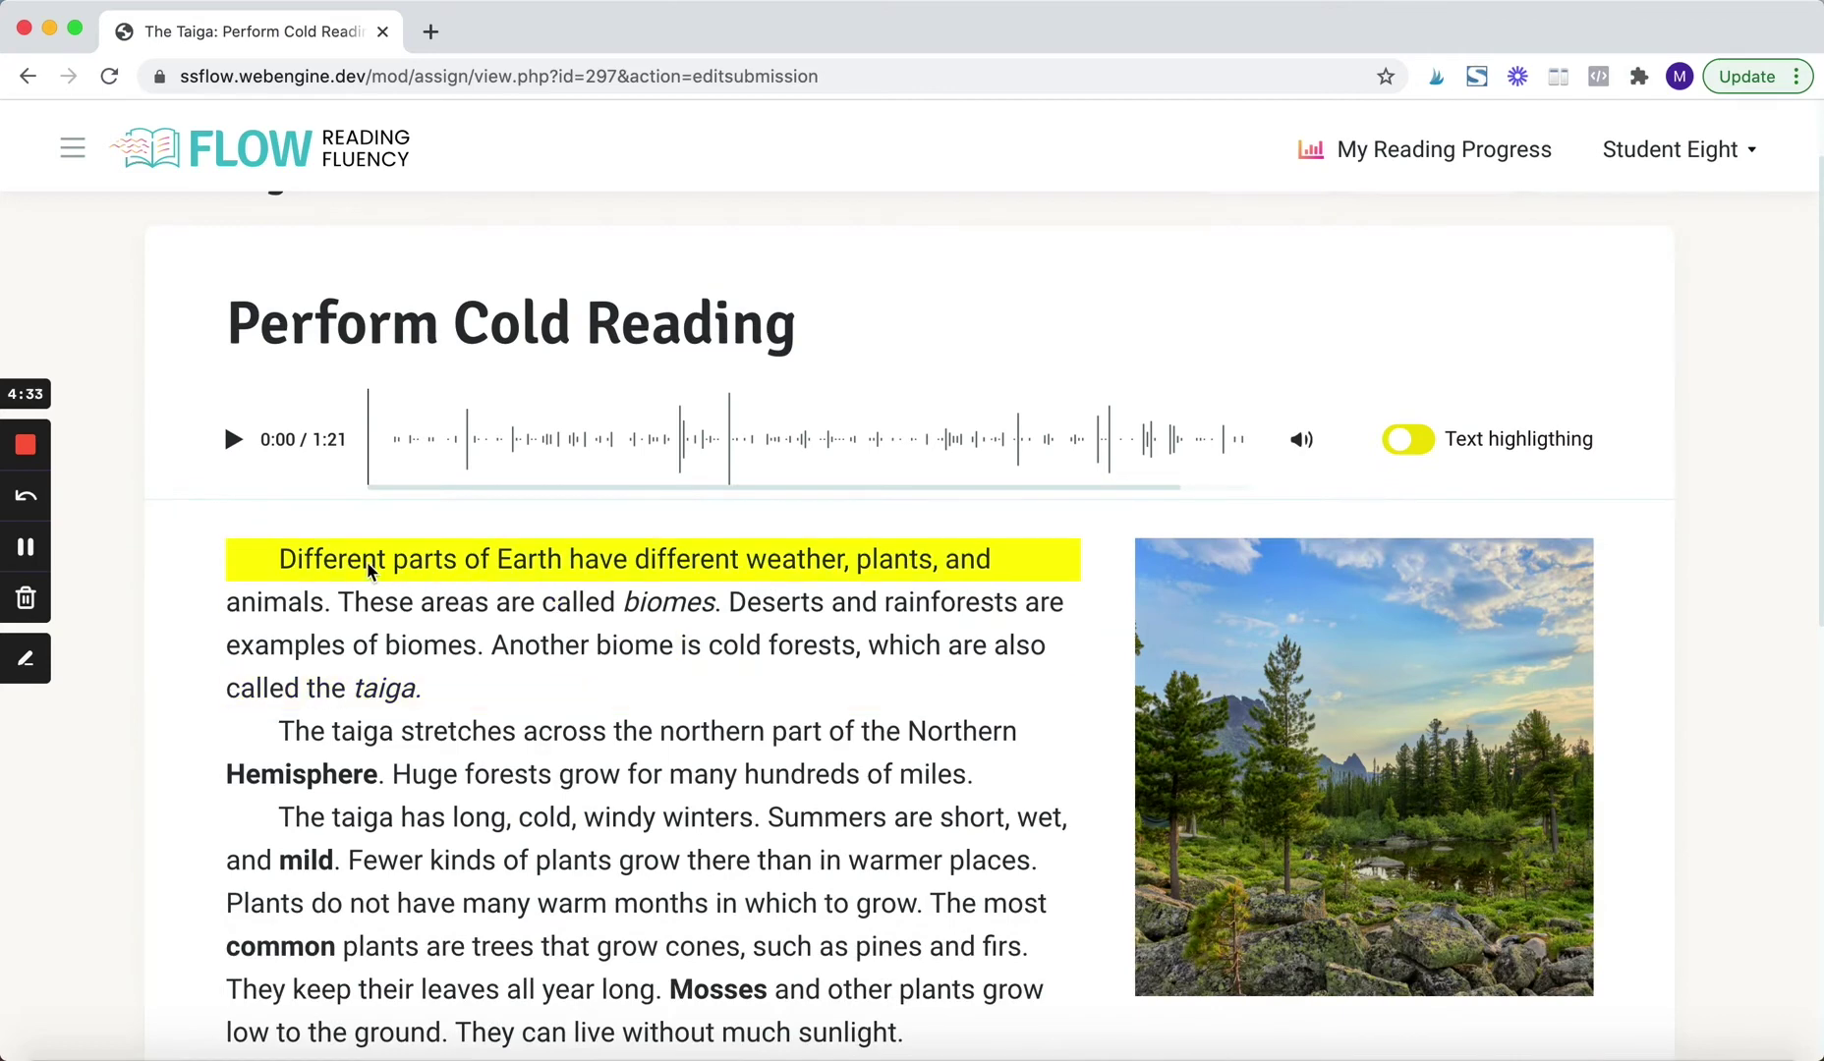
pyautogui.scroll(-1, 328, 561)
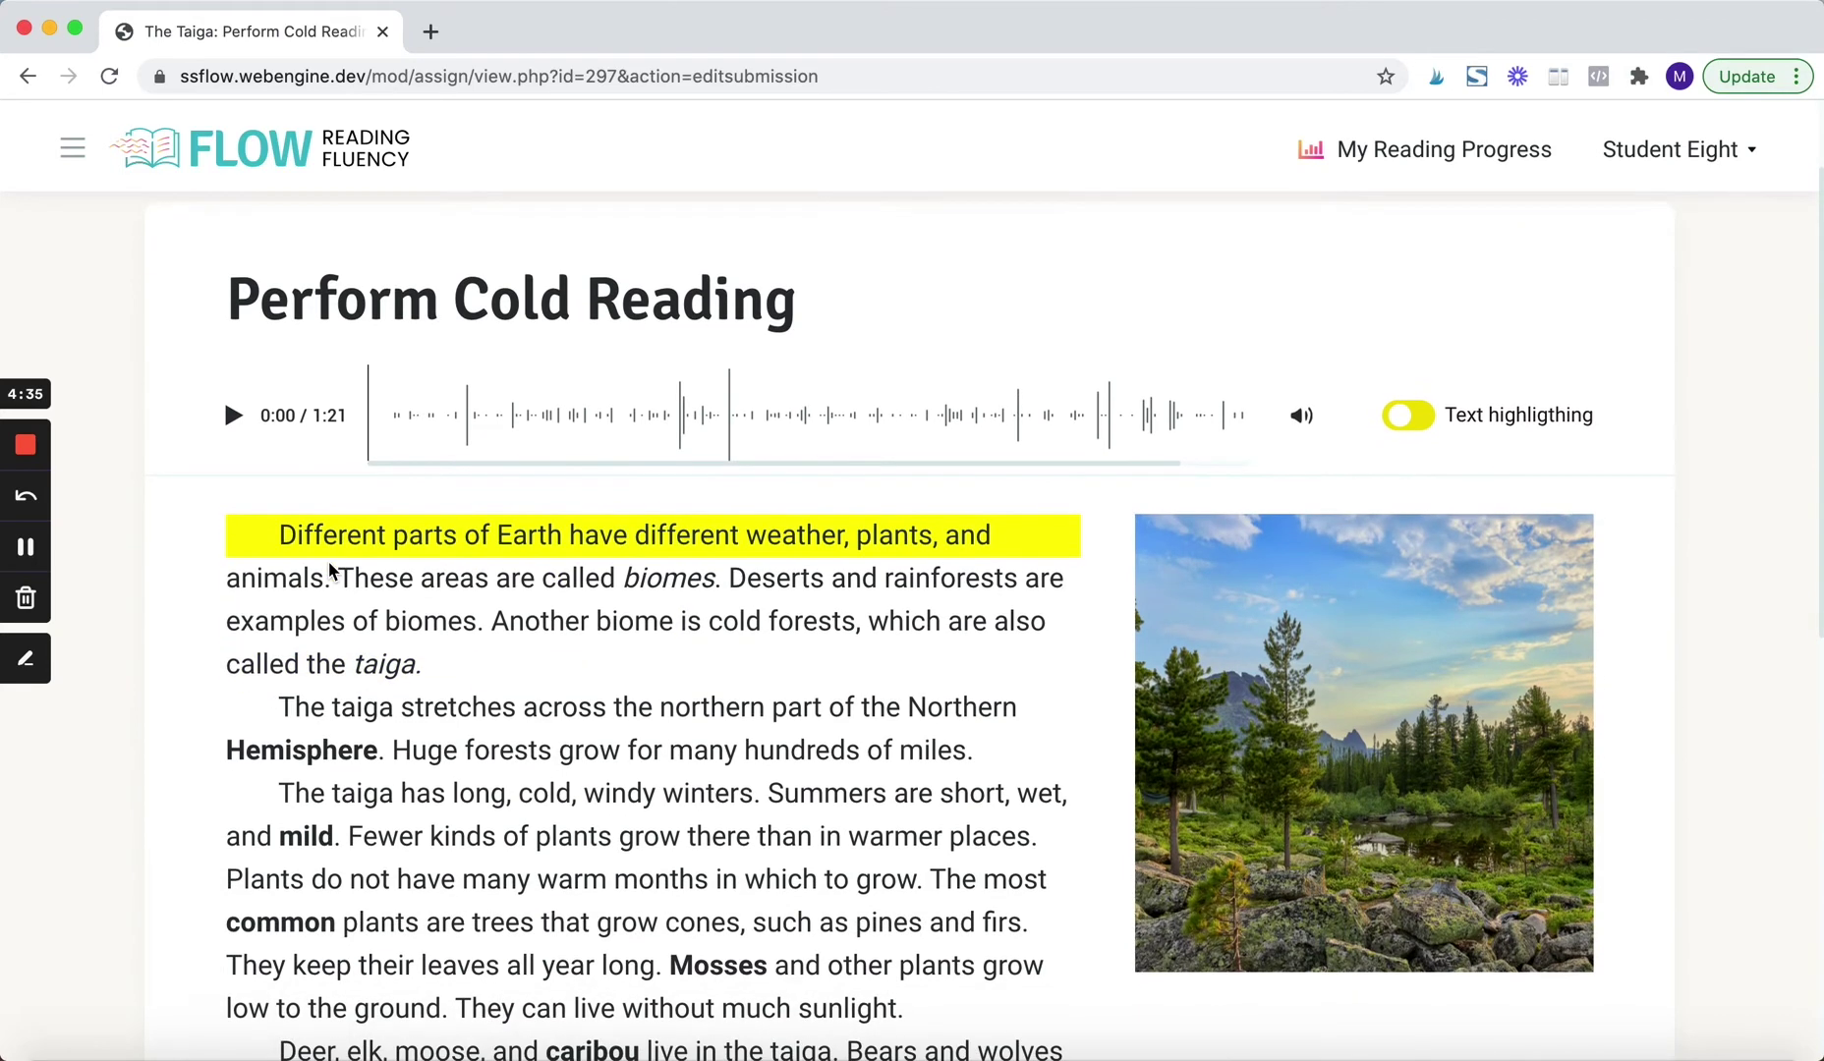
pyautogui.scroll(-10, 1123, 674)
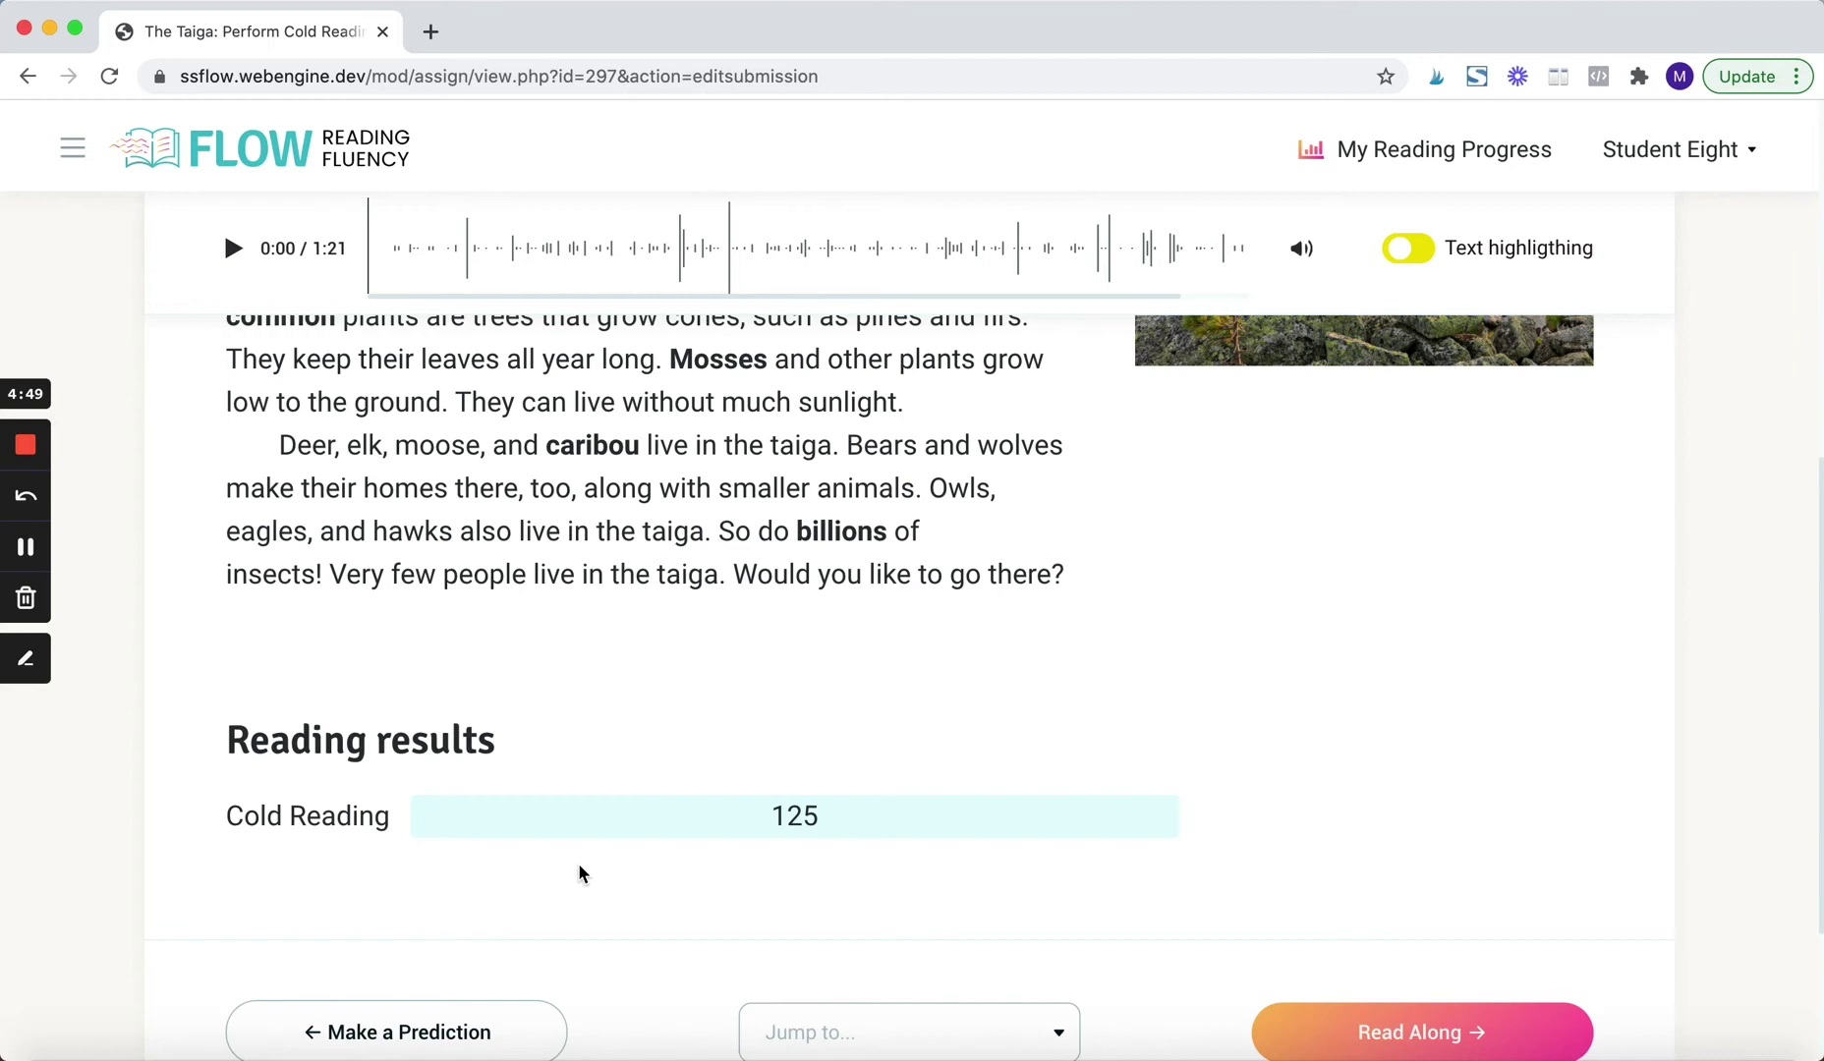
pyautogui.moveTo(765, 817)
pyautogui.scroll(10, 781, 843)
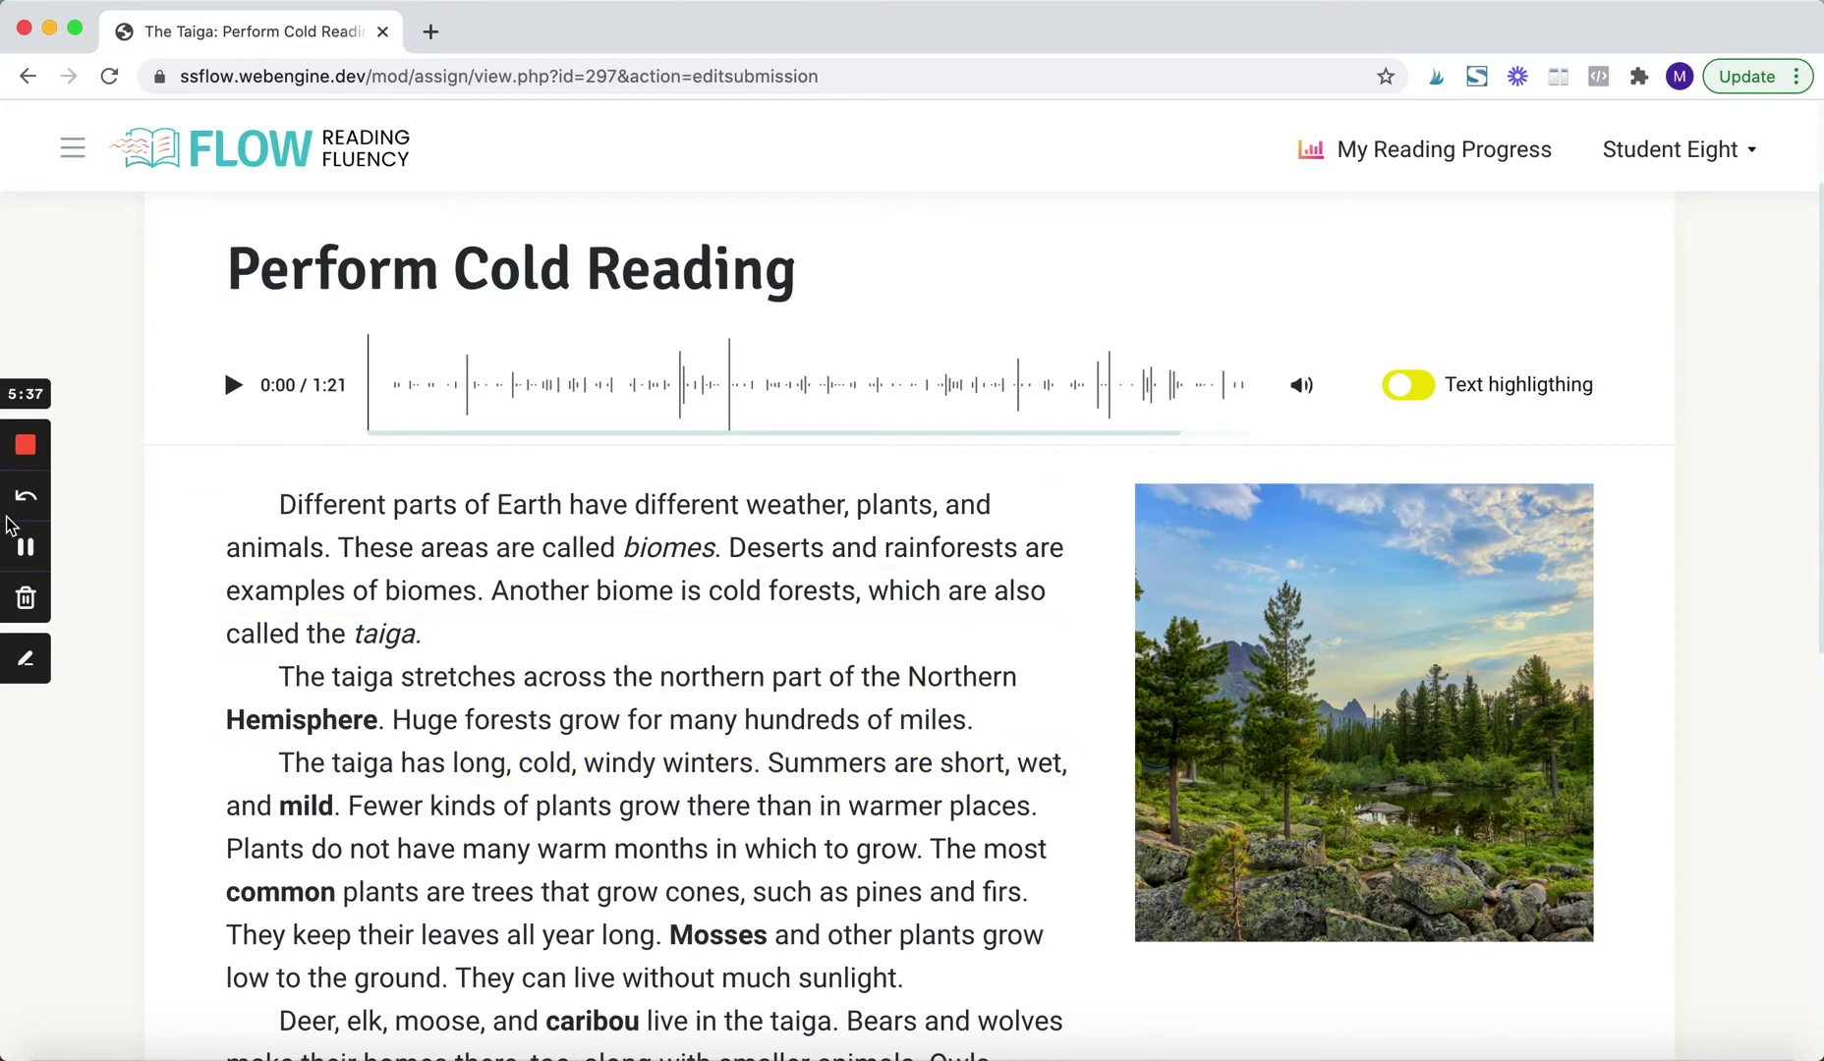
pyautogui.click(26, 447)
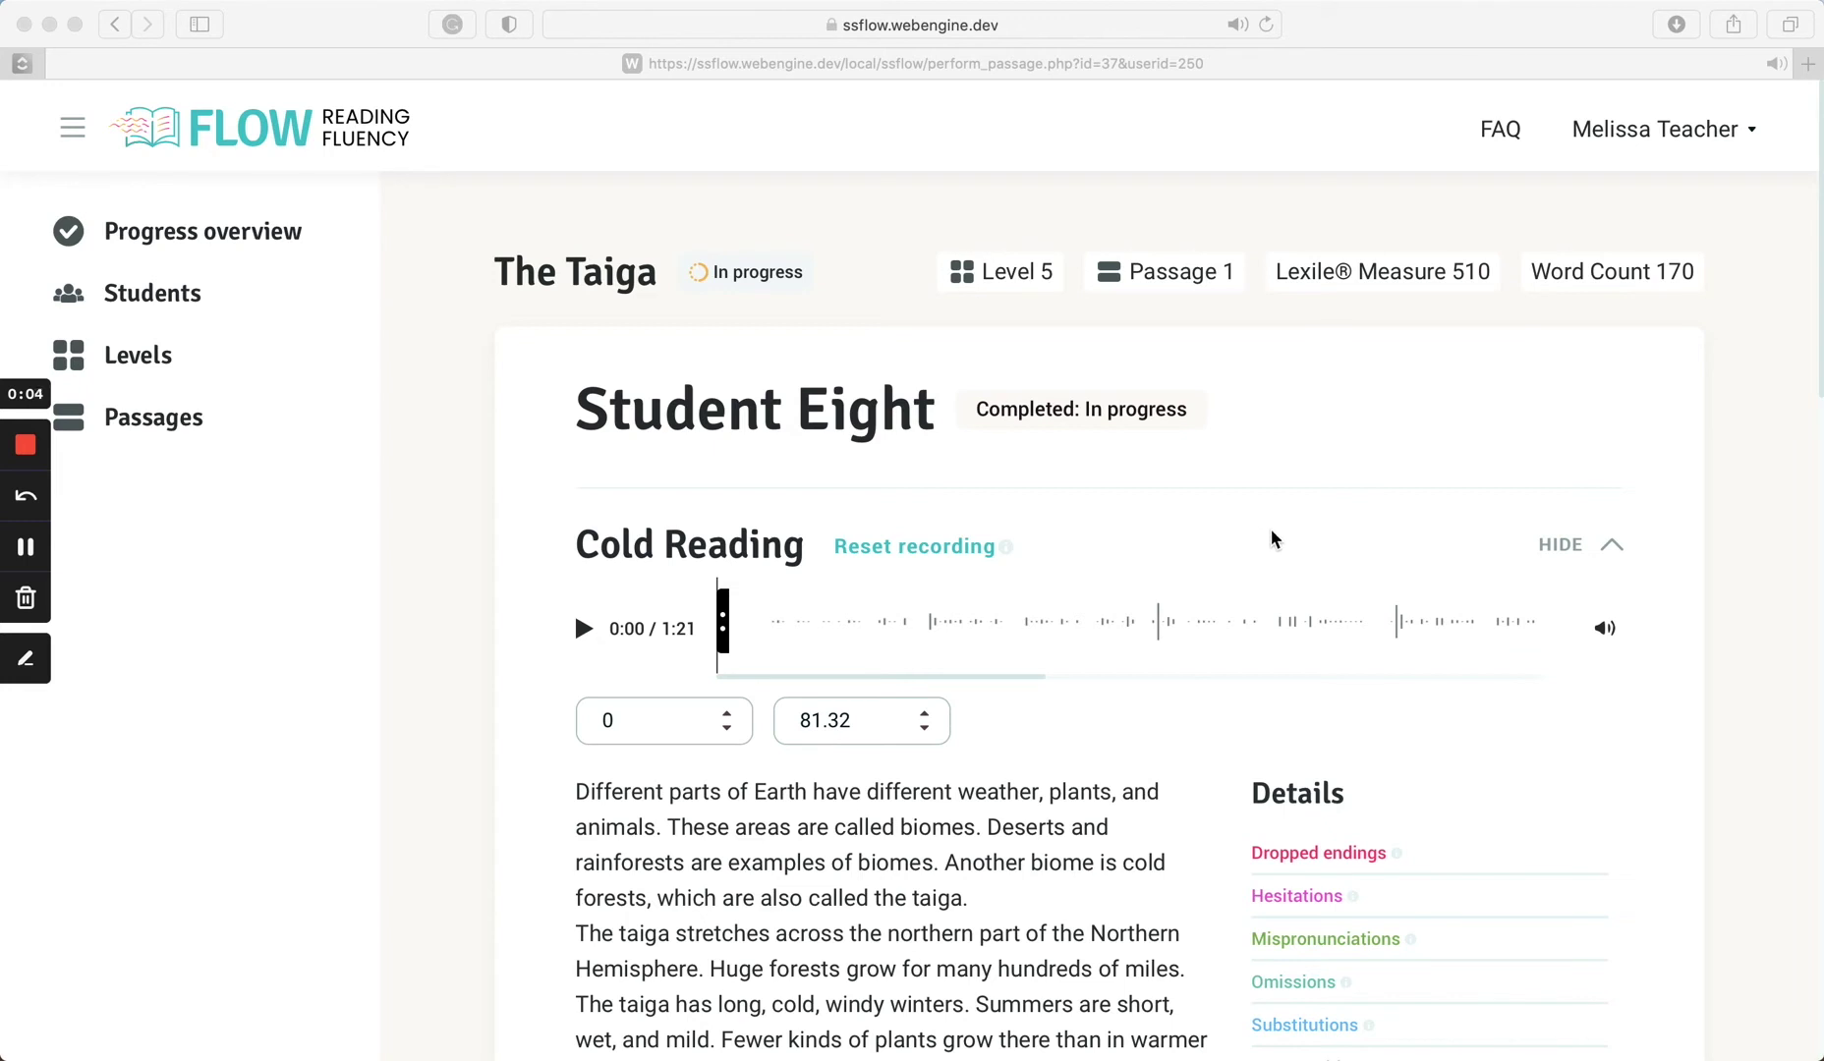
pyautogui.scroll(-3, 1242, 587)
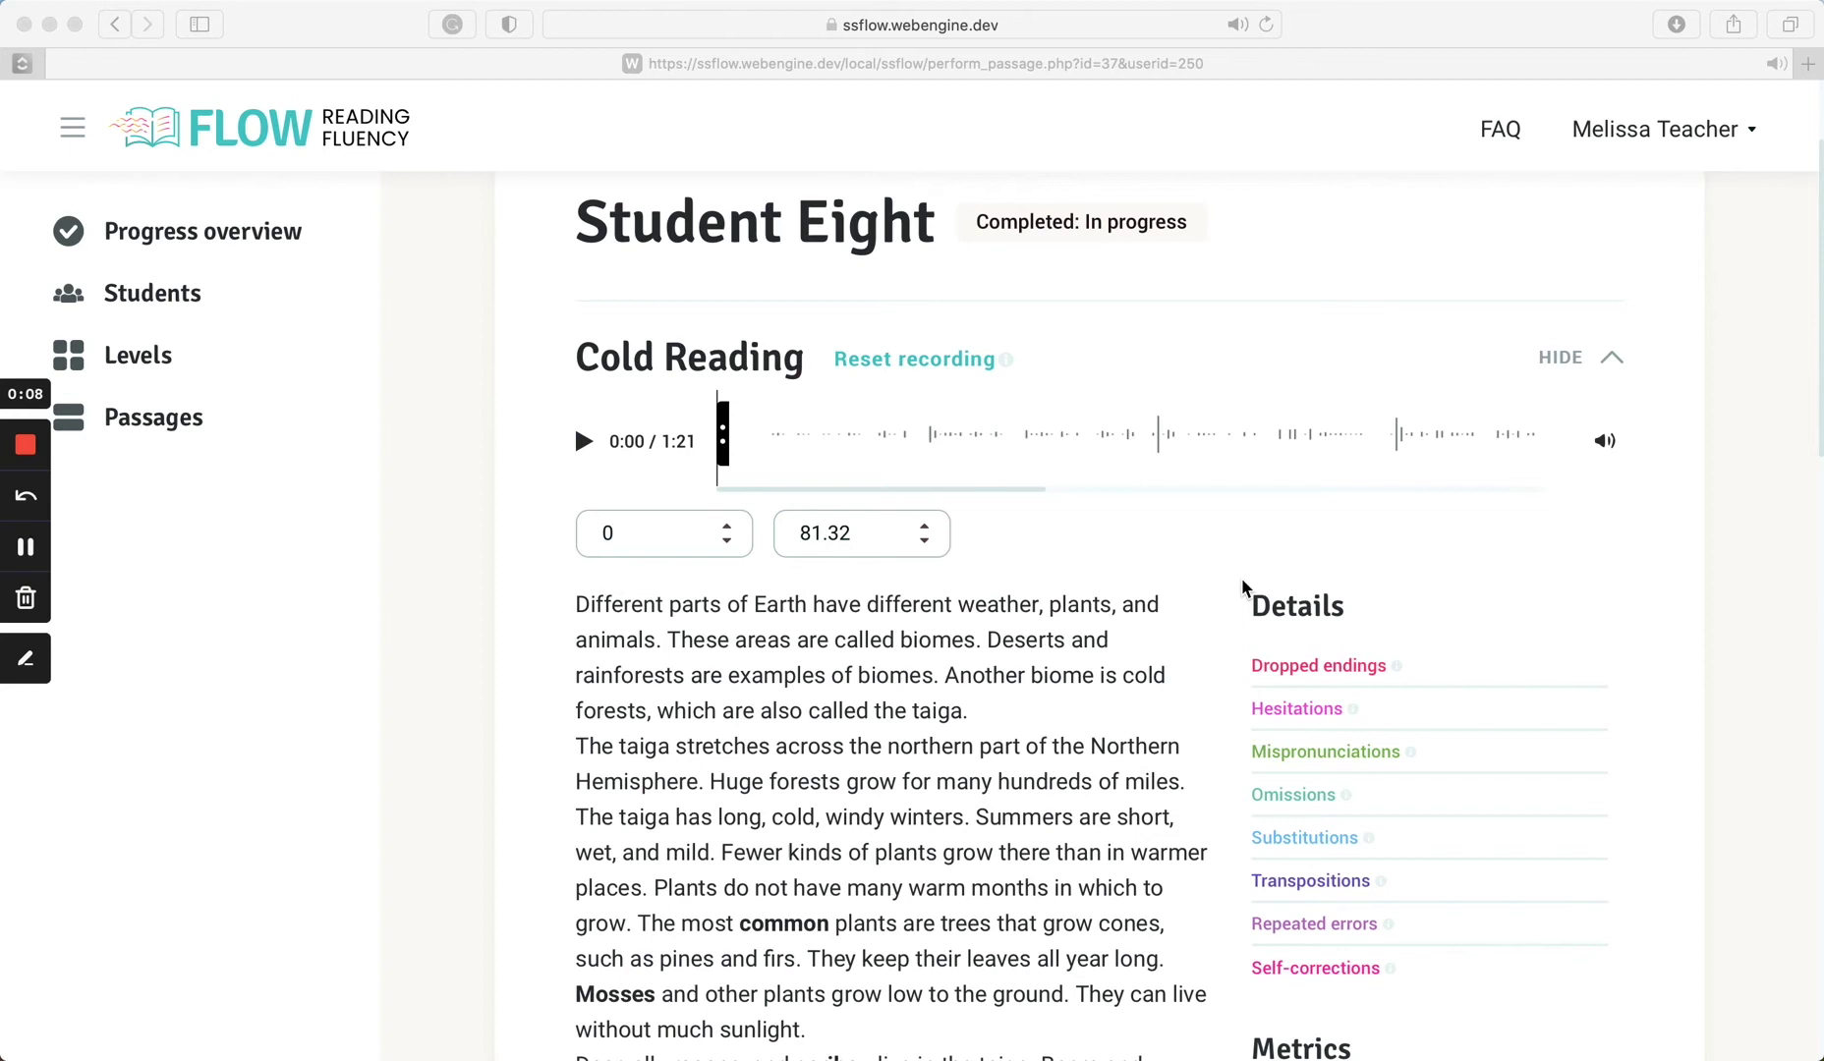
pyautogui.scroll(-2, 1241, 588)
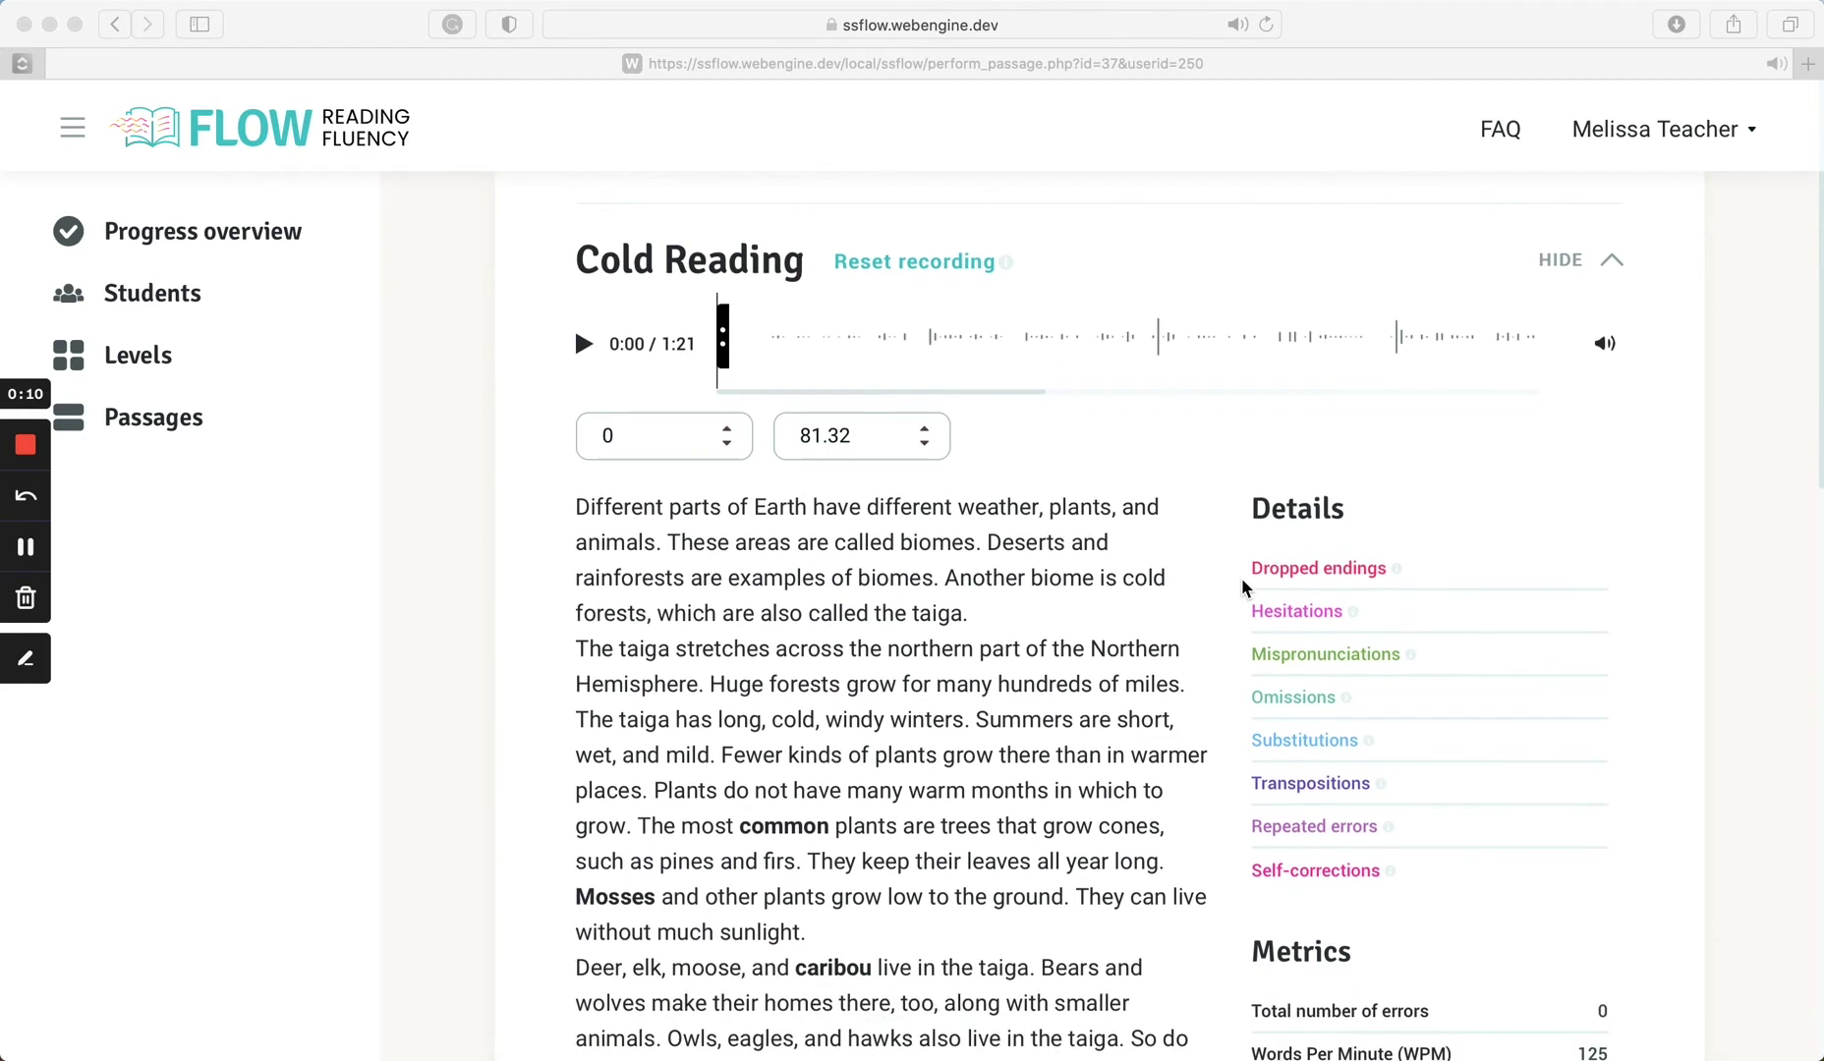
pyautogui.scroll(-2, 1241, 588)
pyautogui.scroll(1, 1243, 588)
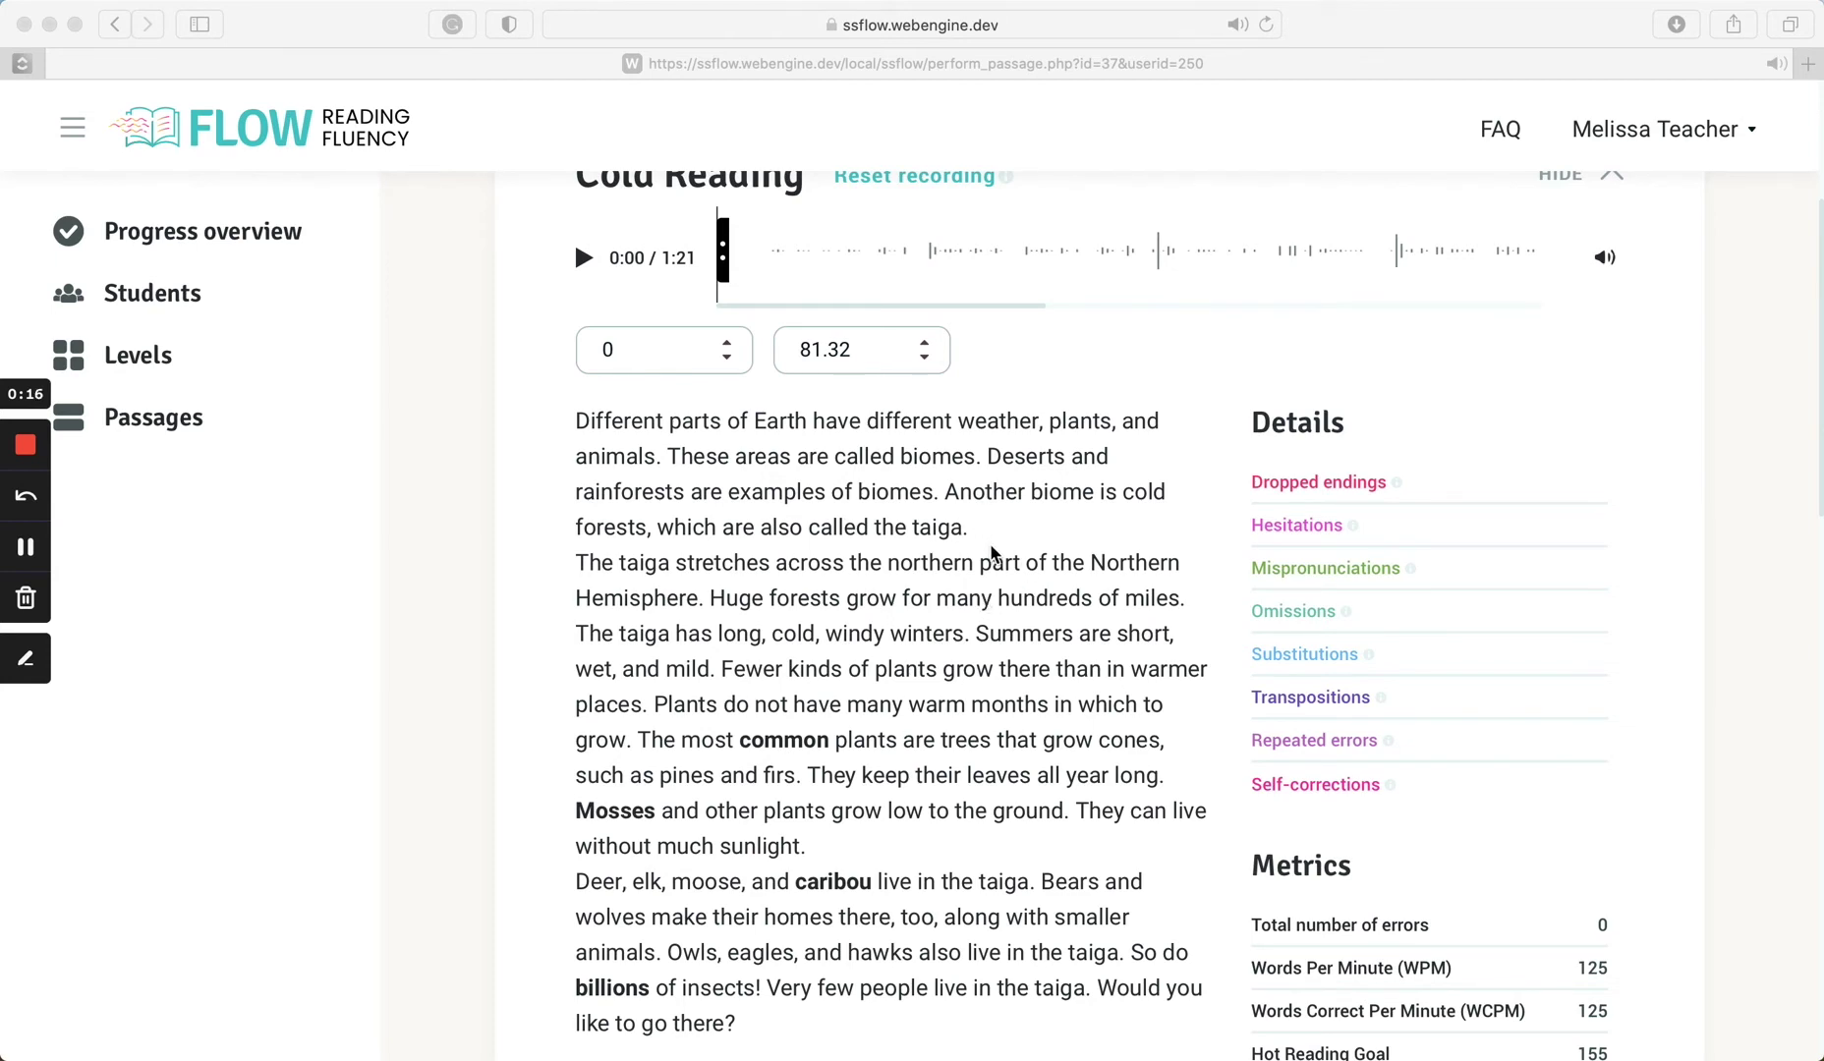
pyautogui.scroll(1, 990, 552)
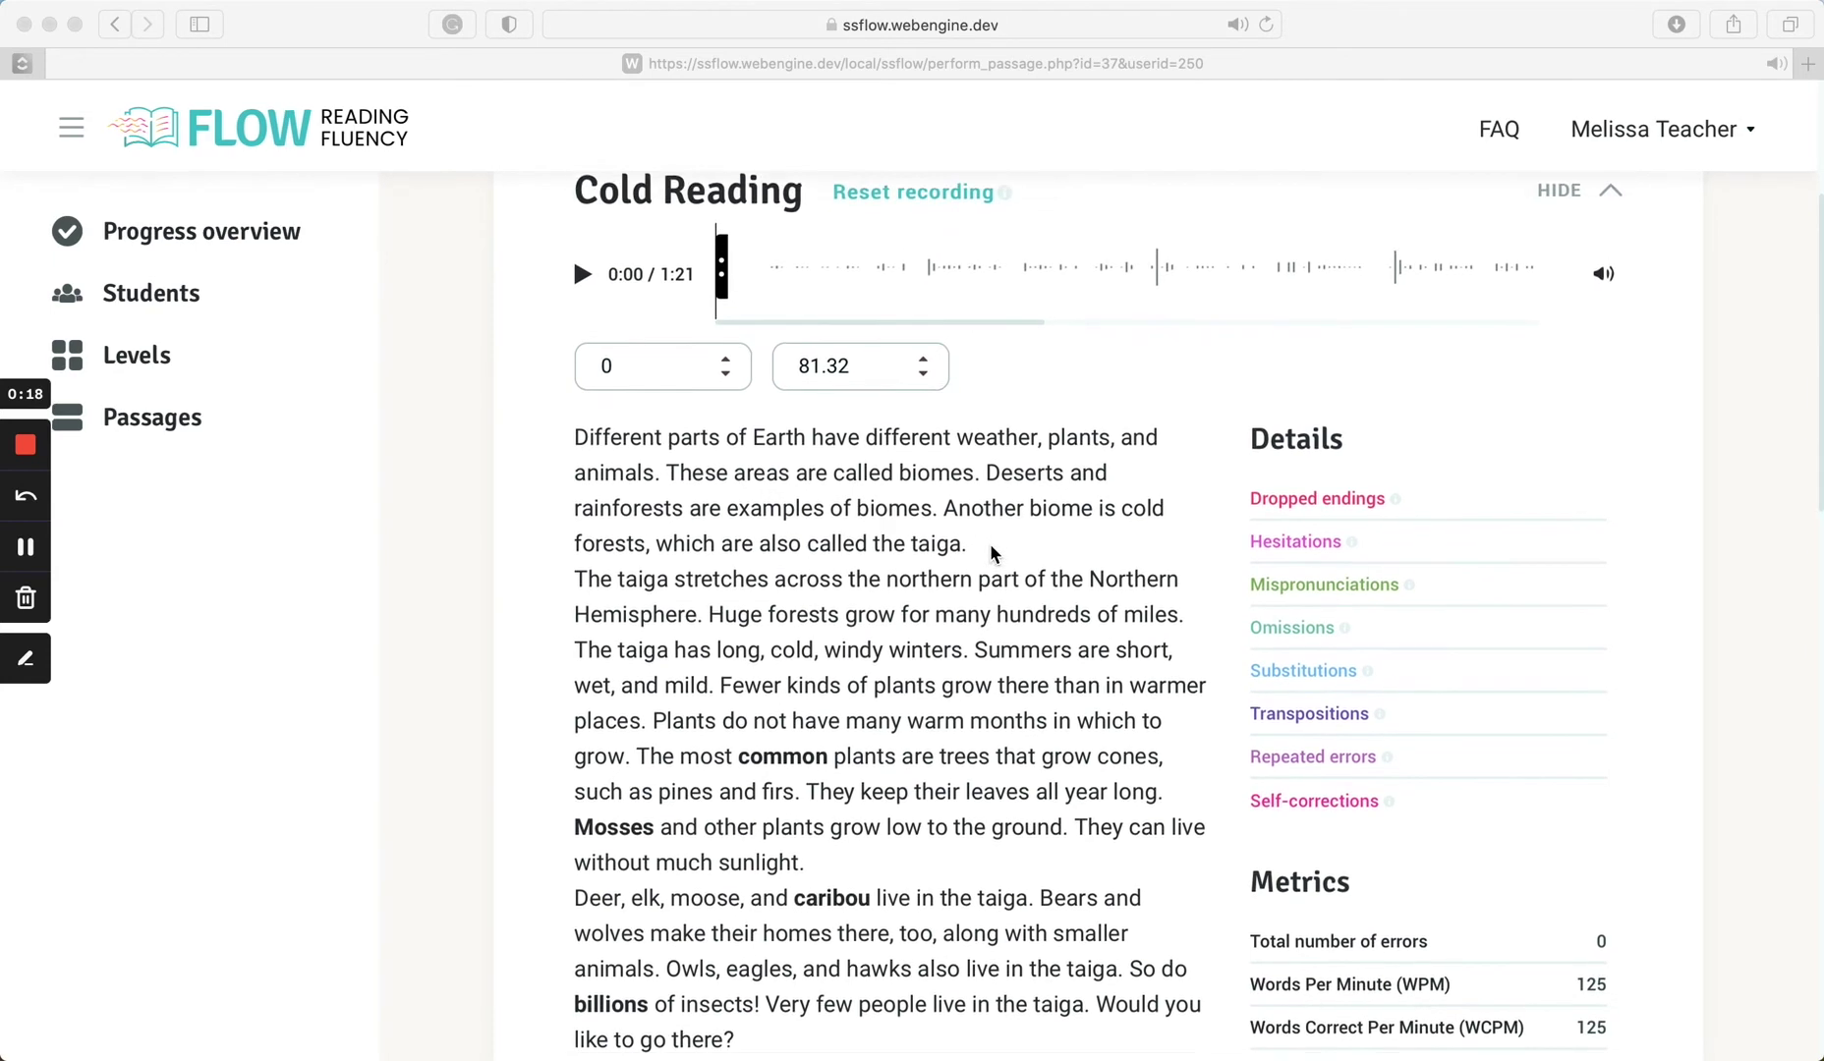
pyautogui.scroll(-2, 990, 551)
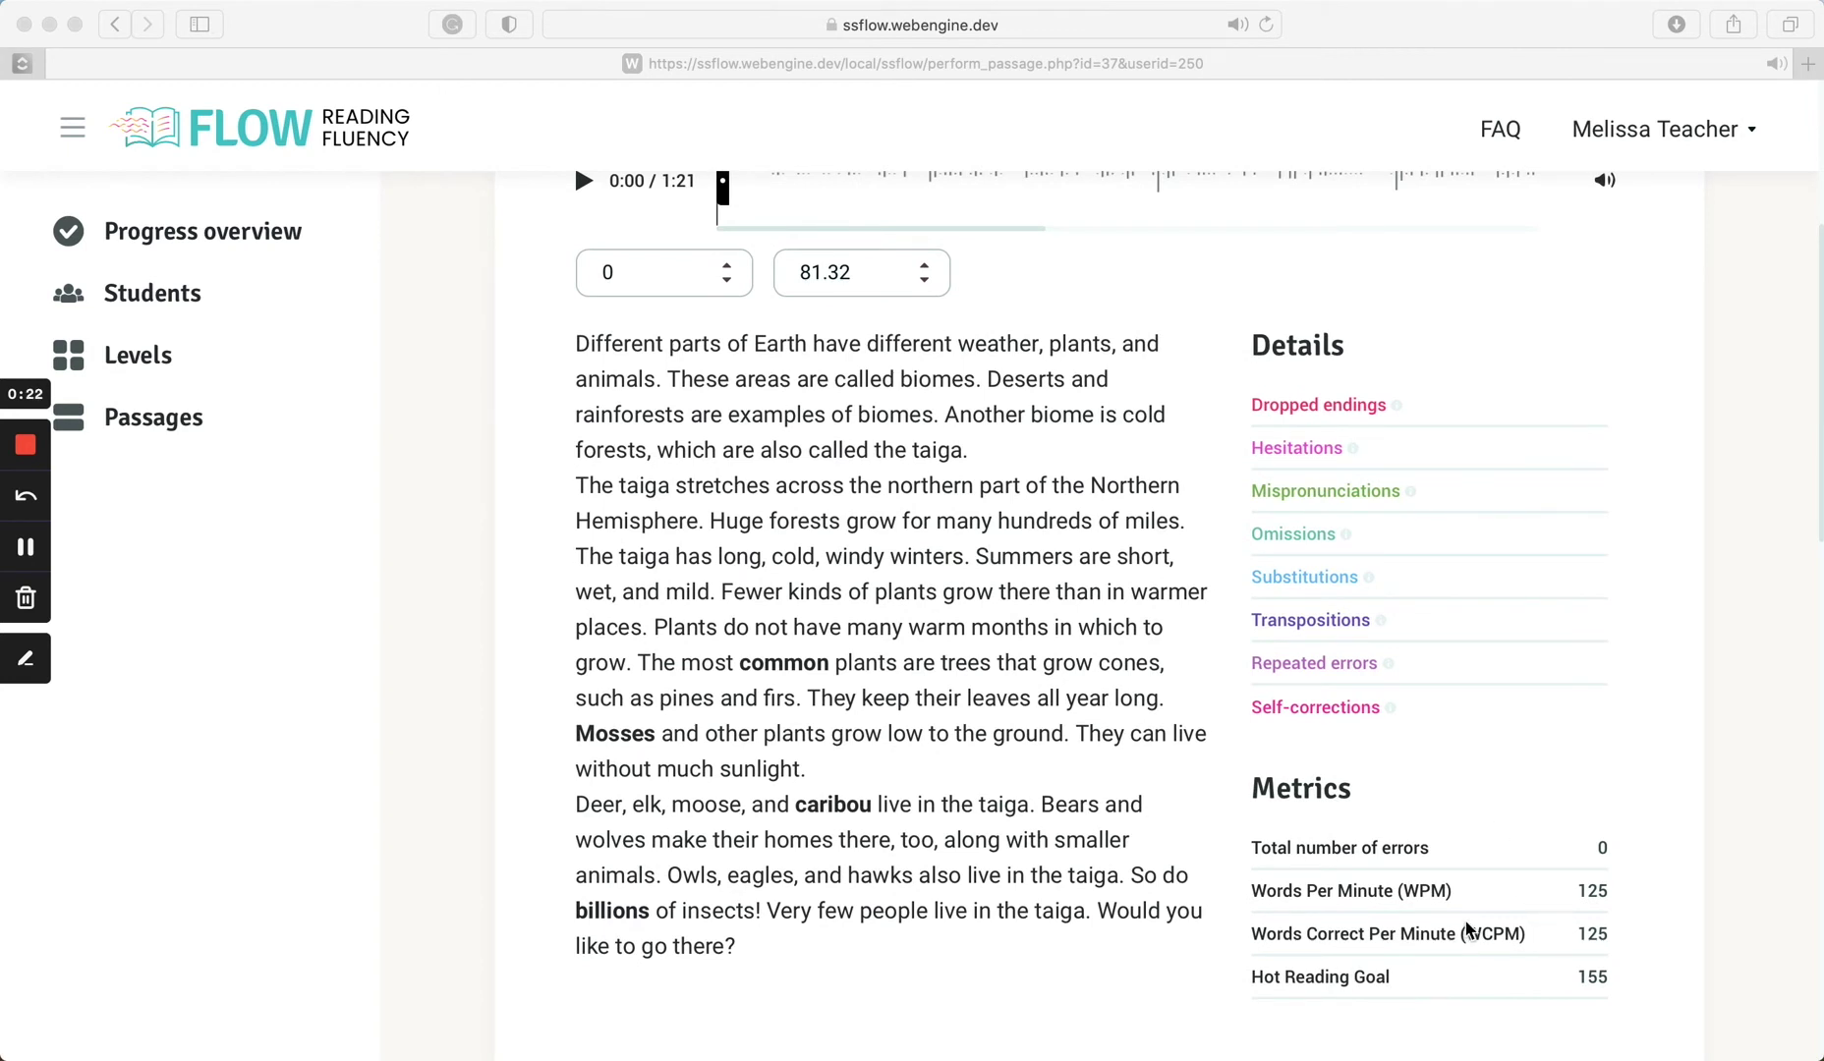
pyautogui.scroll(3, 1285, 845)
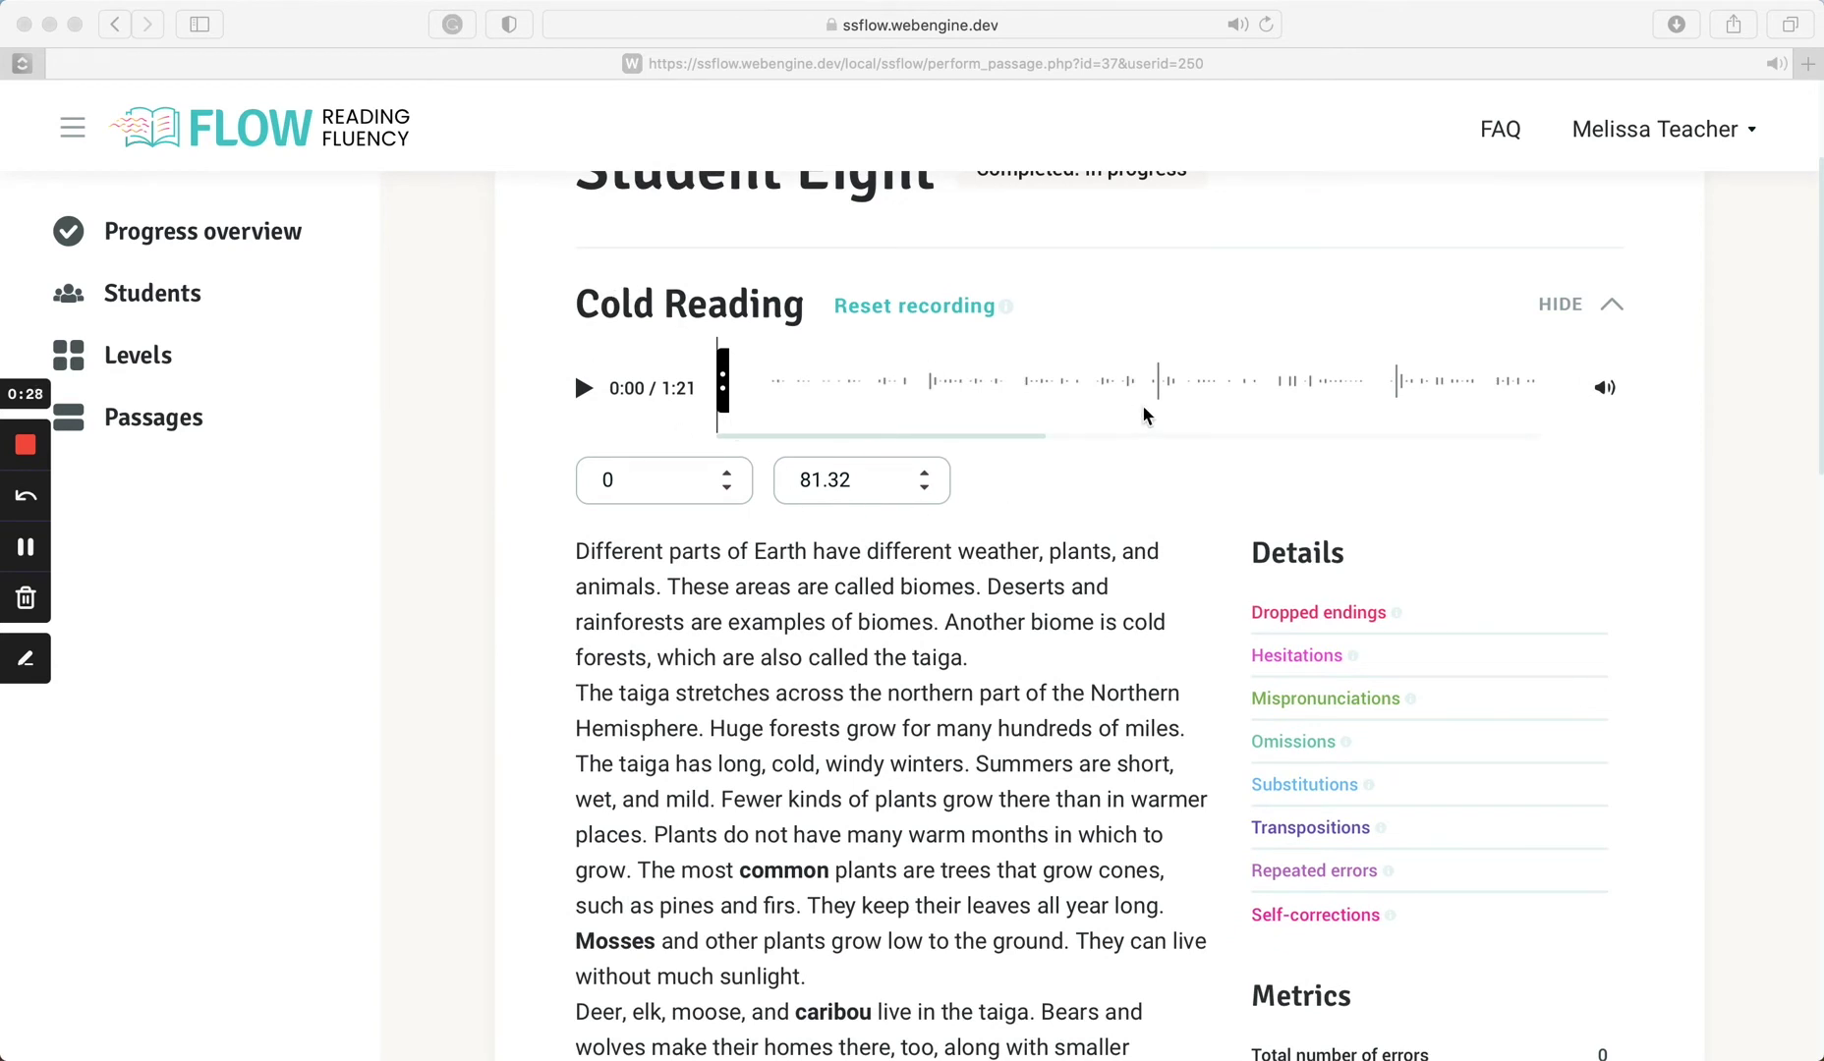
pyautogui.hscroll(2, 1151, 403)
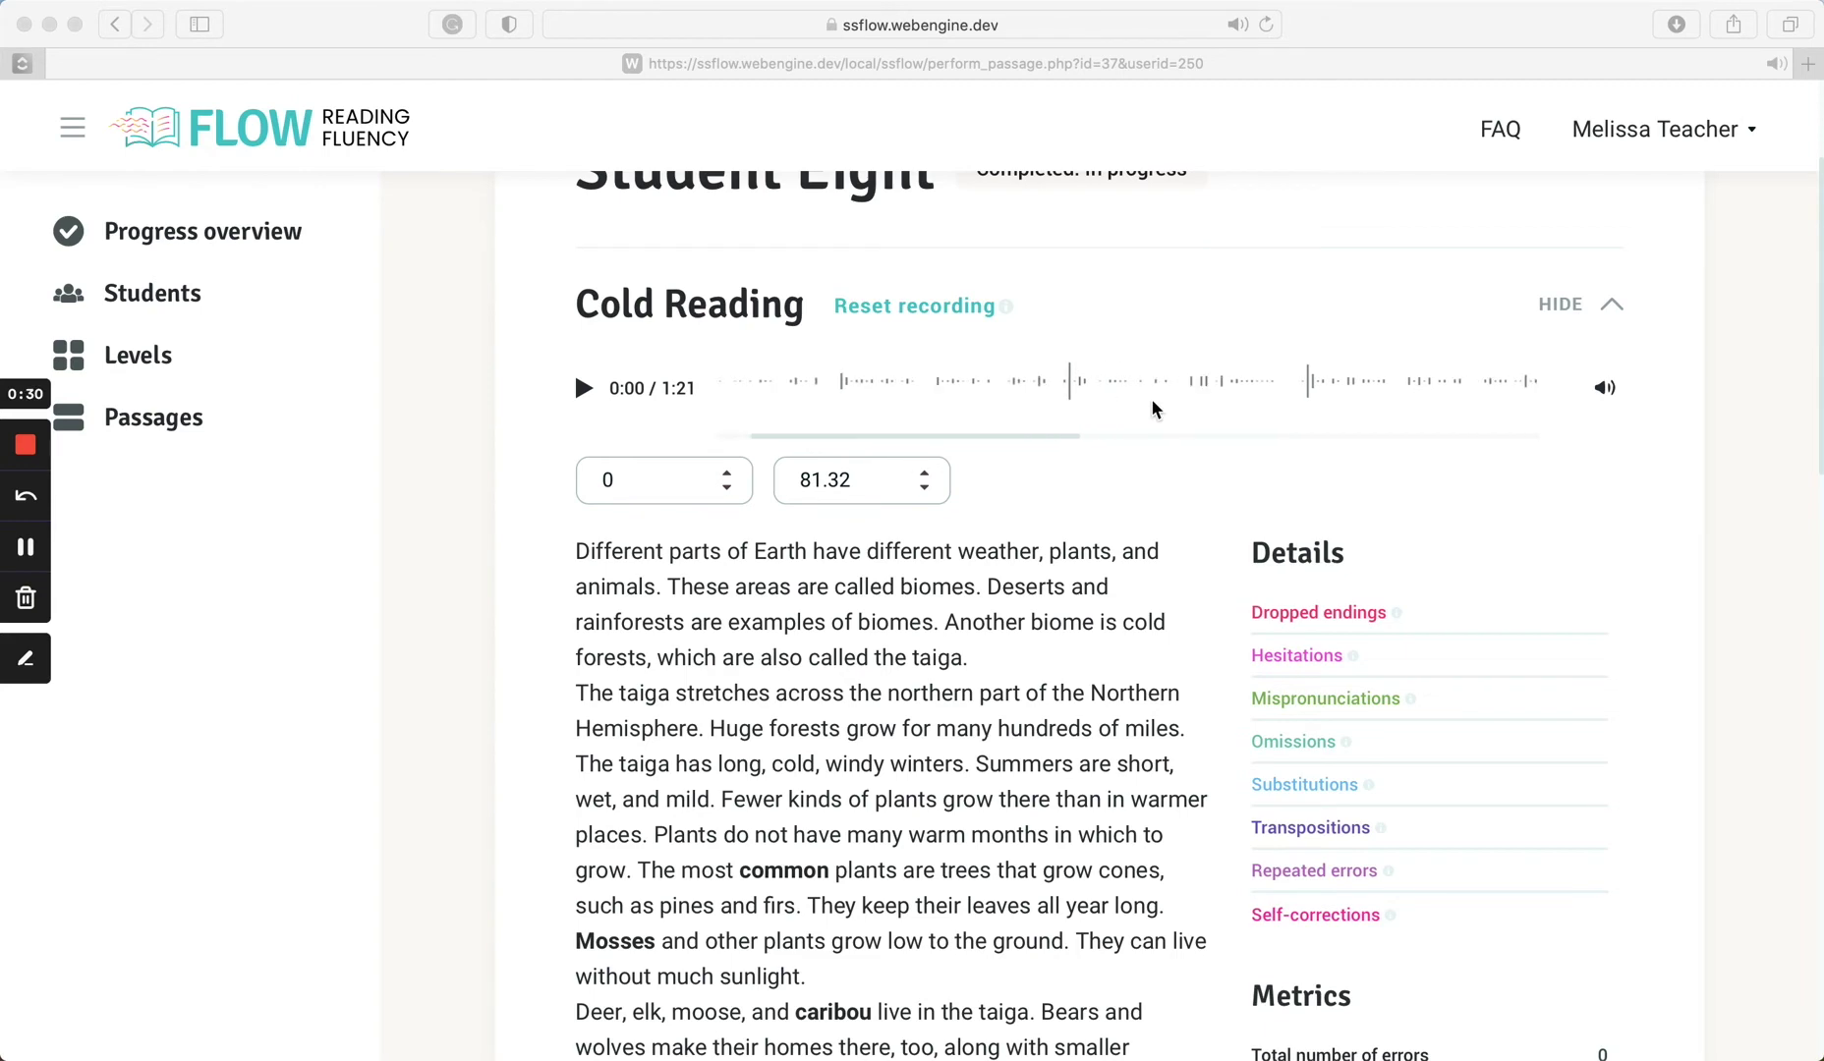
pyautogui.hscroll(8, 1151, 408)
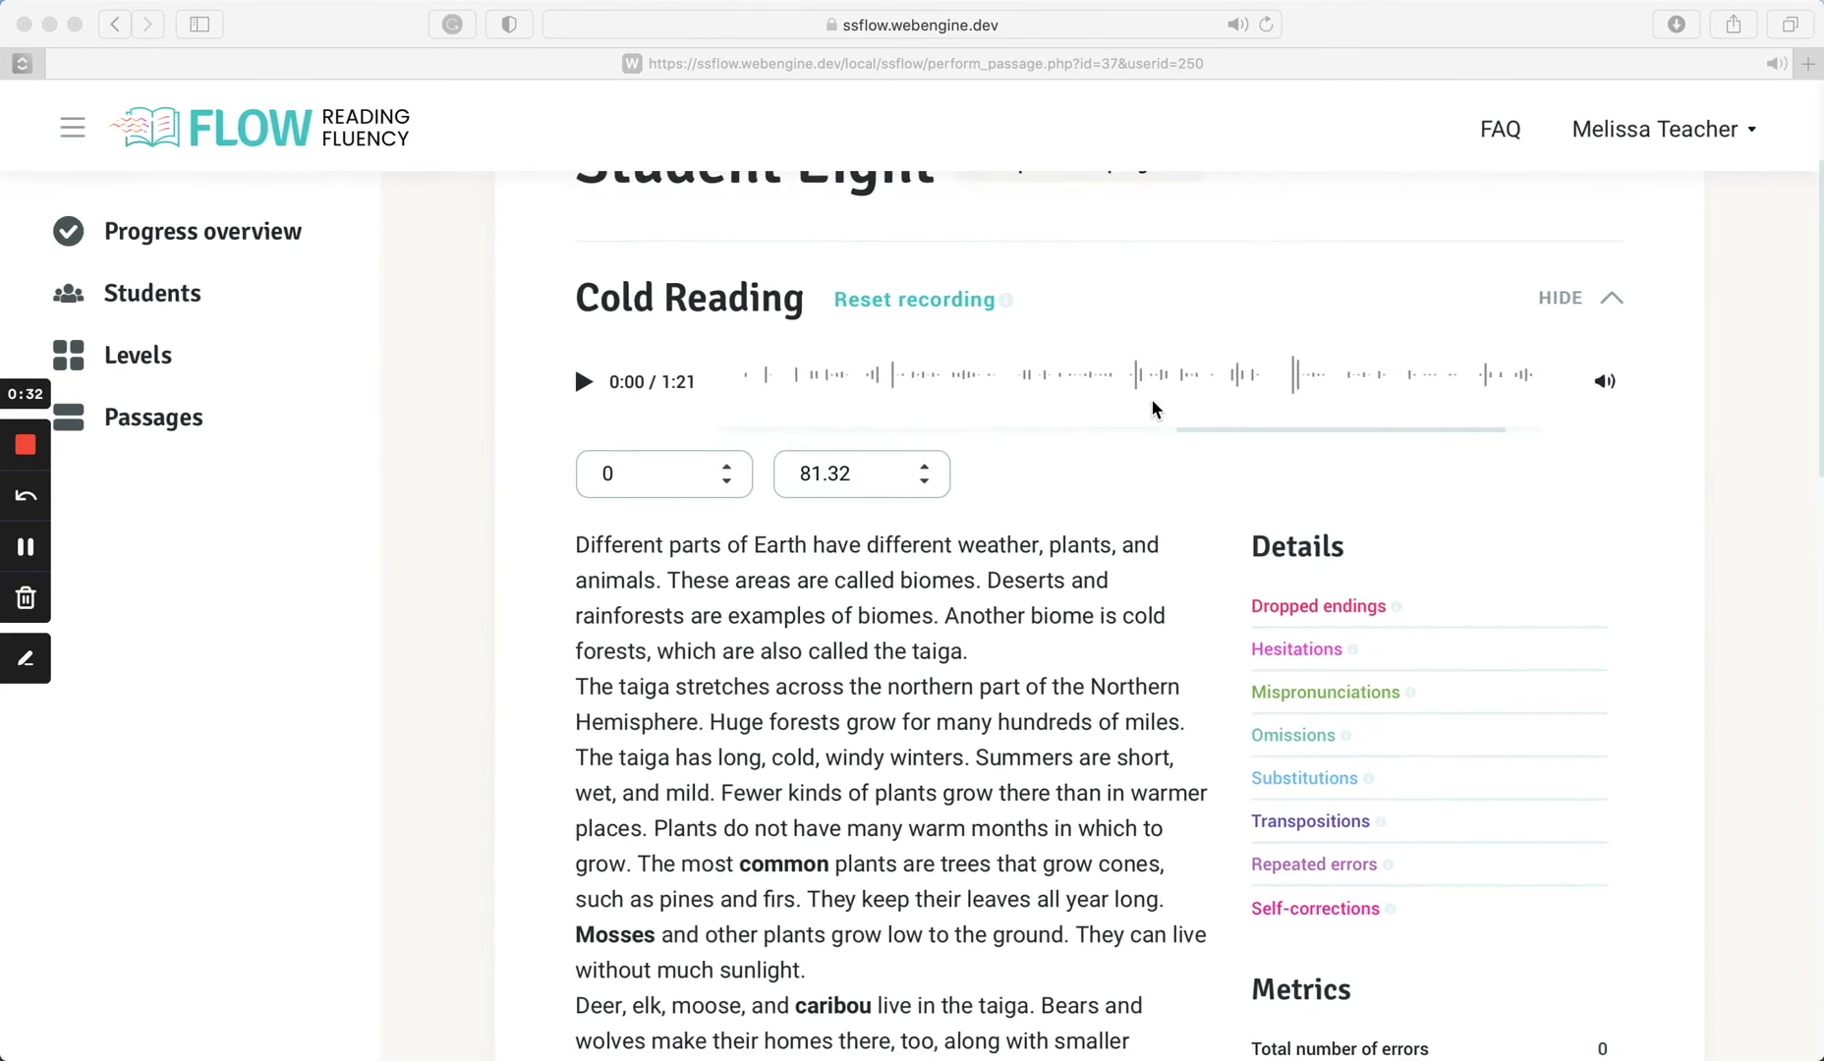
pyautogui.hscroll(3, 1154, 408)
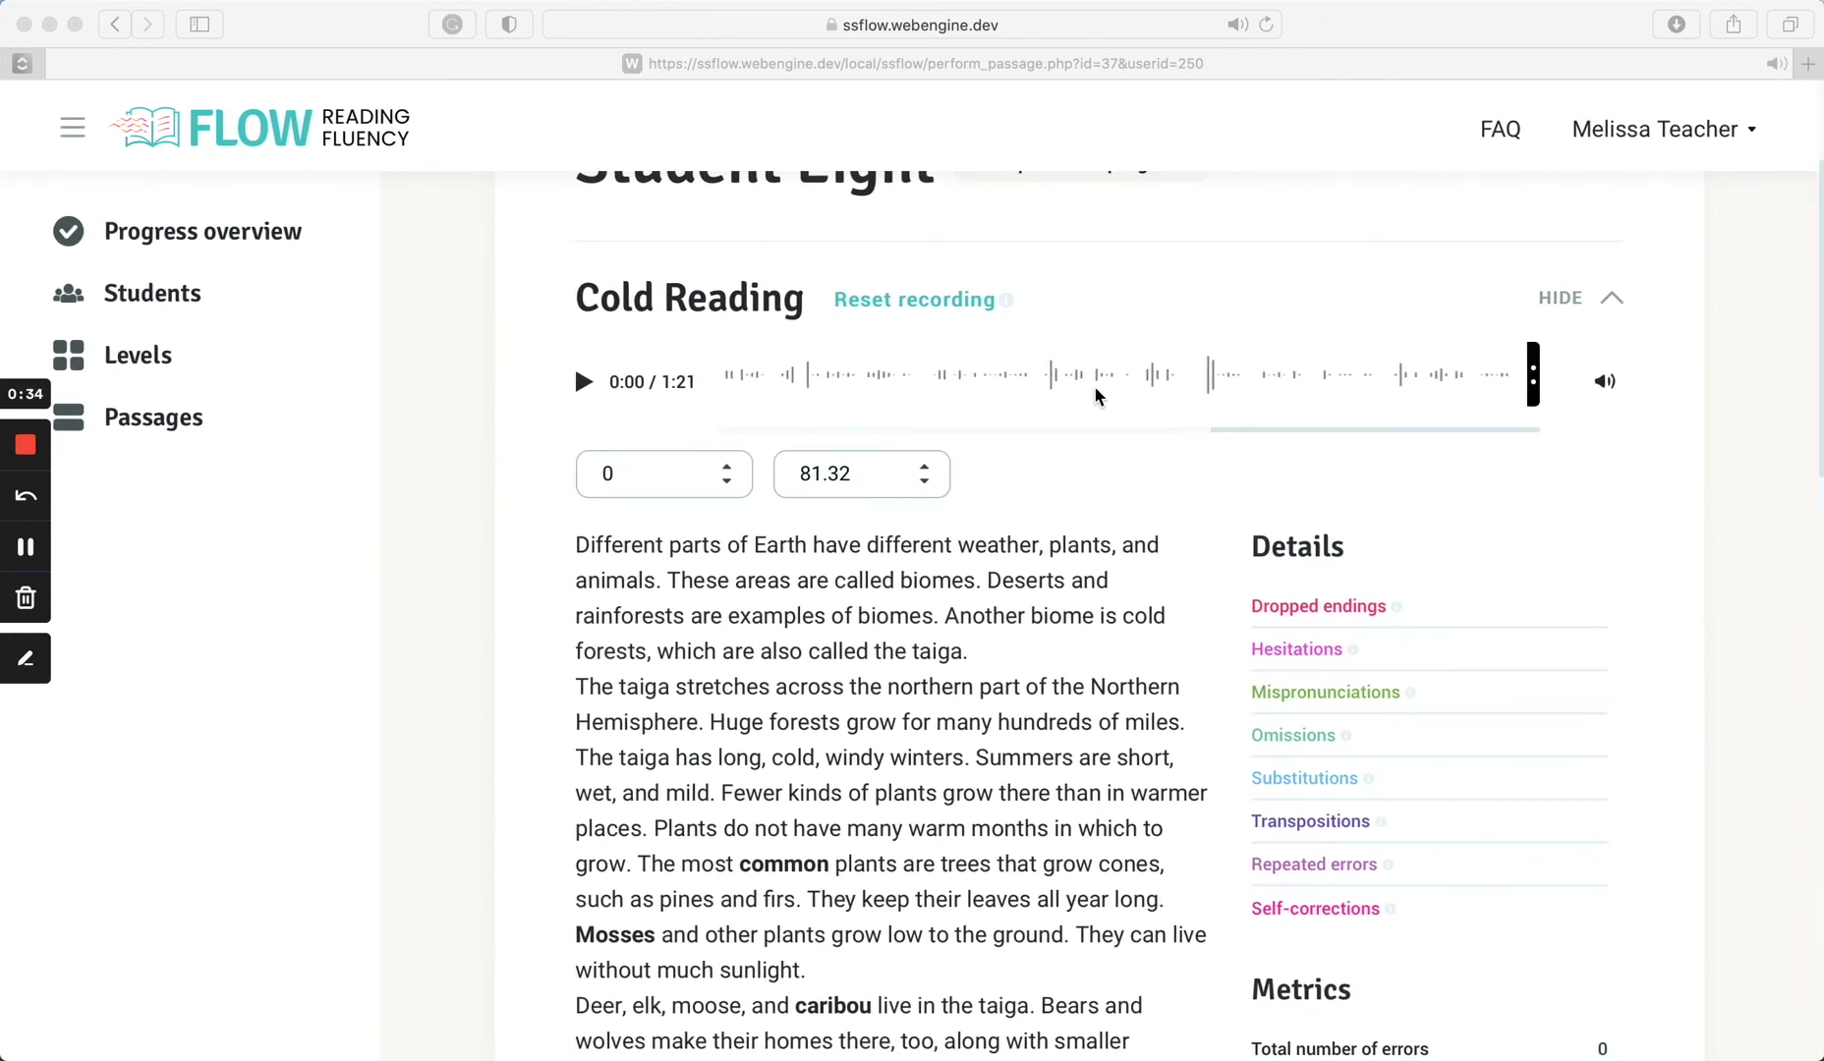
pyautogui.hscroll(-10, 1098, 395)
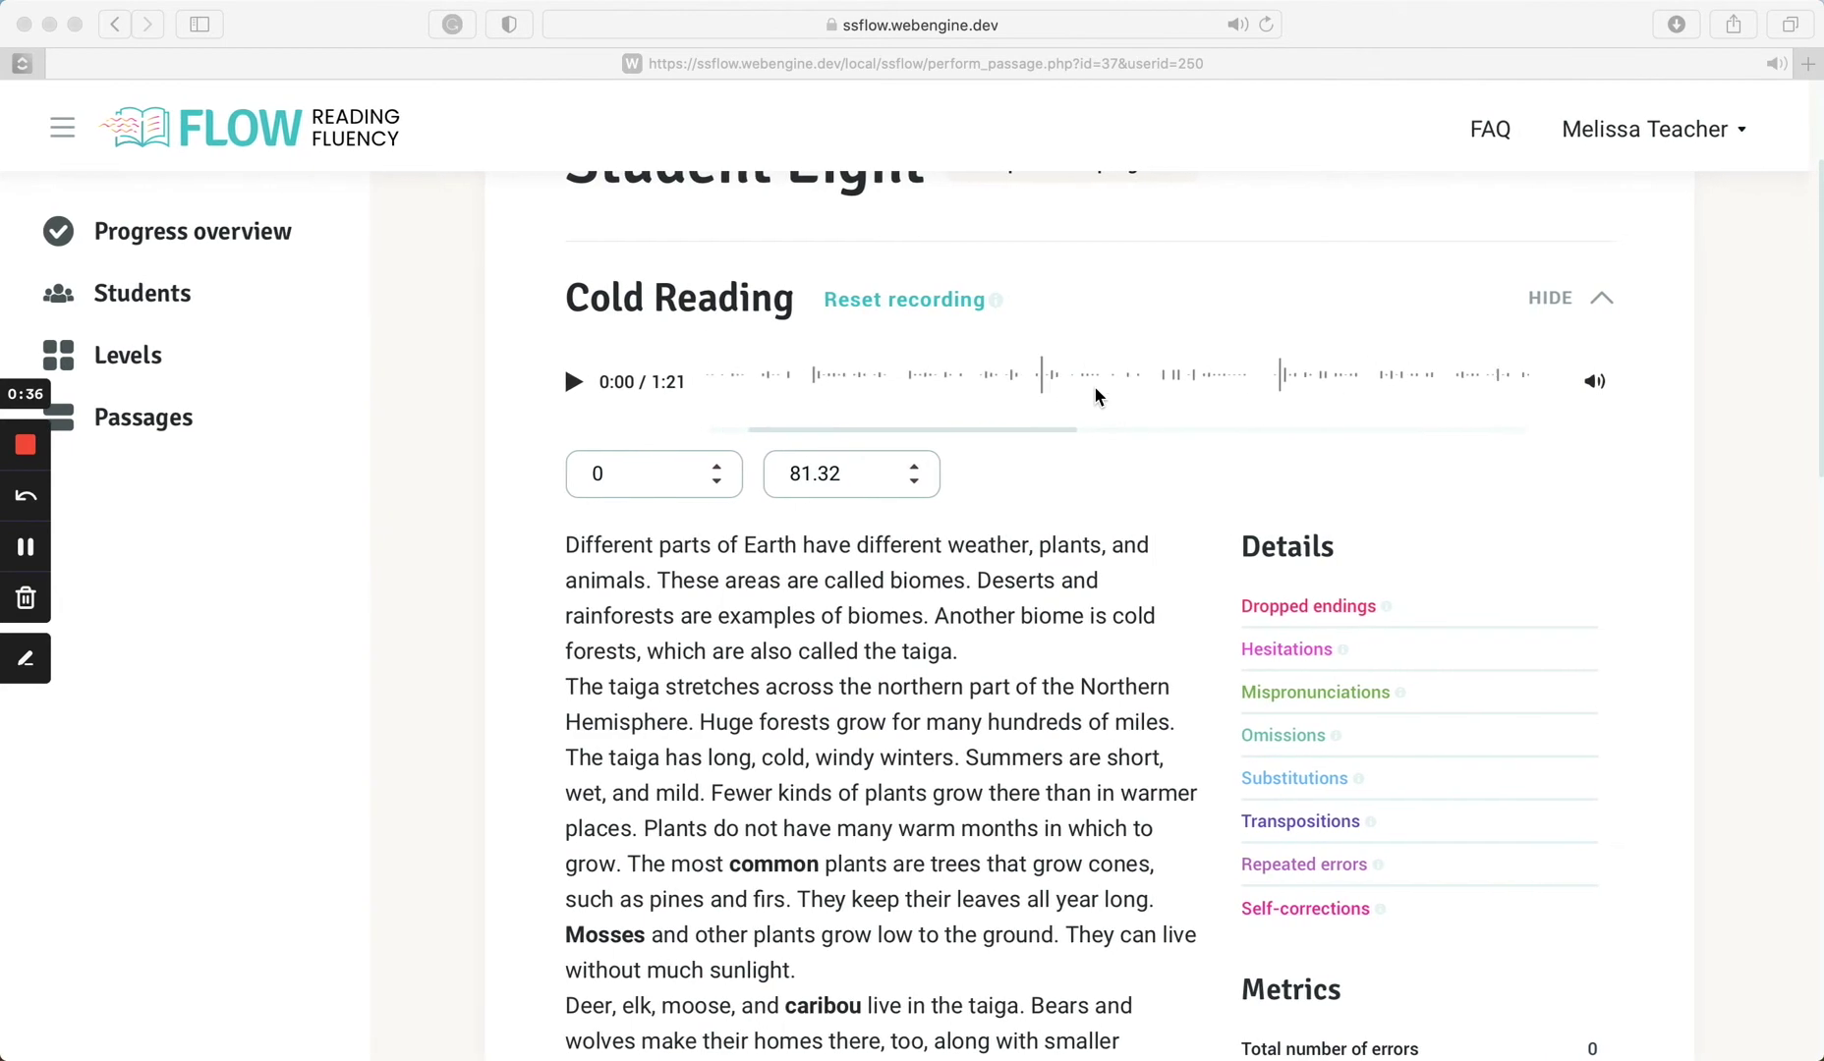
pyautogui.hscroll(8, 1096, 395)
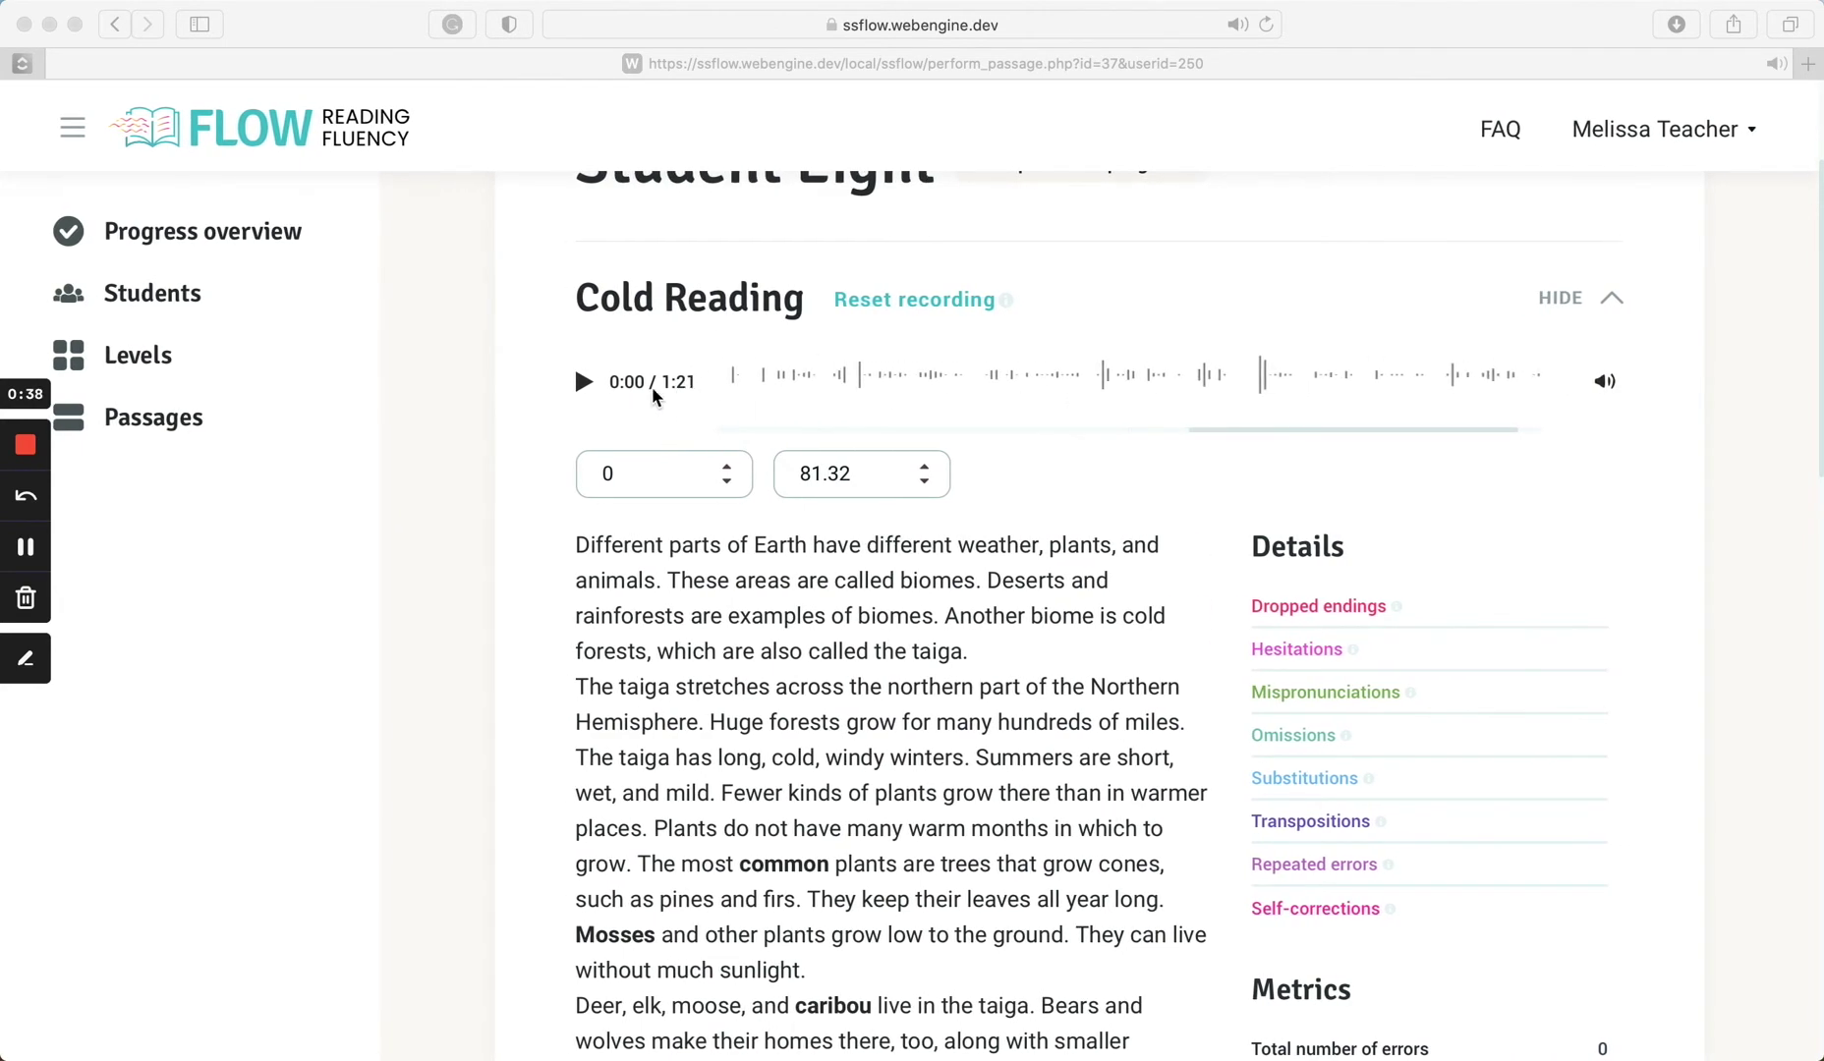
pyautogui.hscroll(-8, 958, 407)
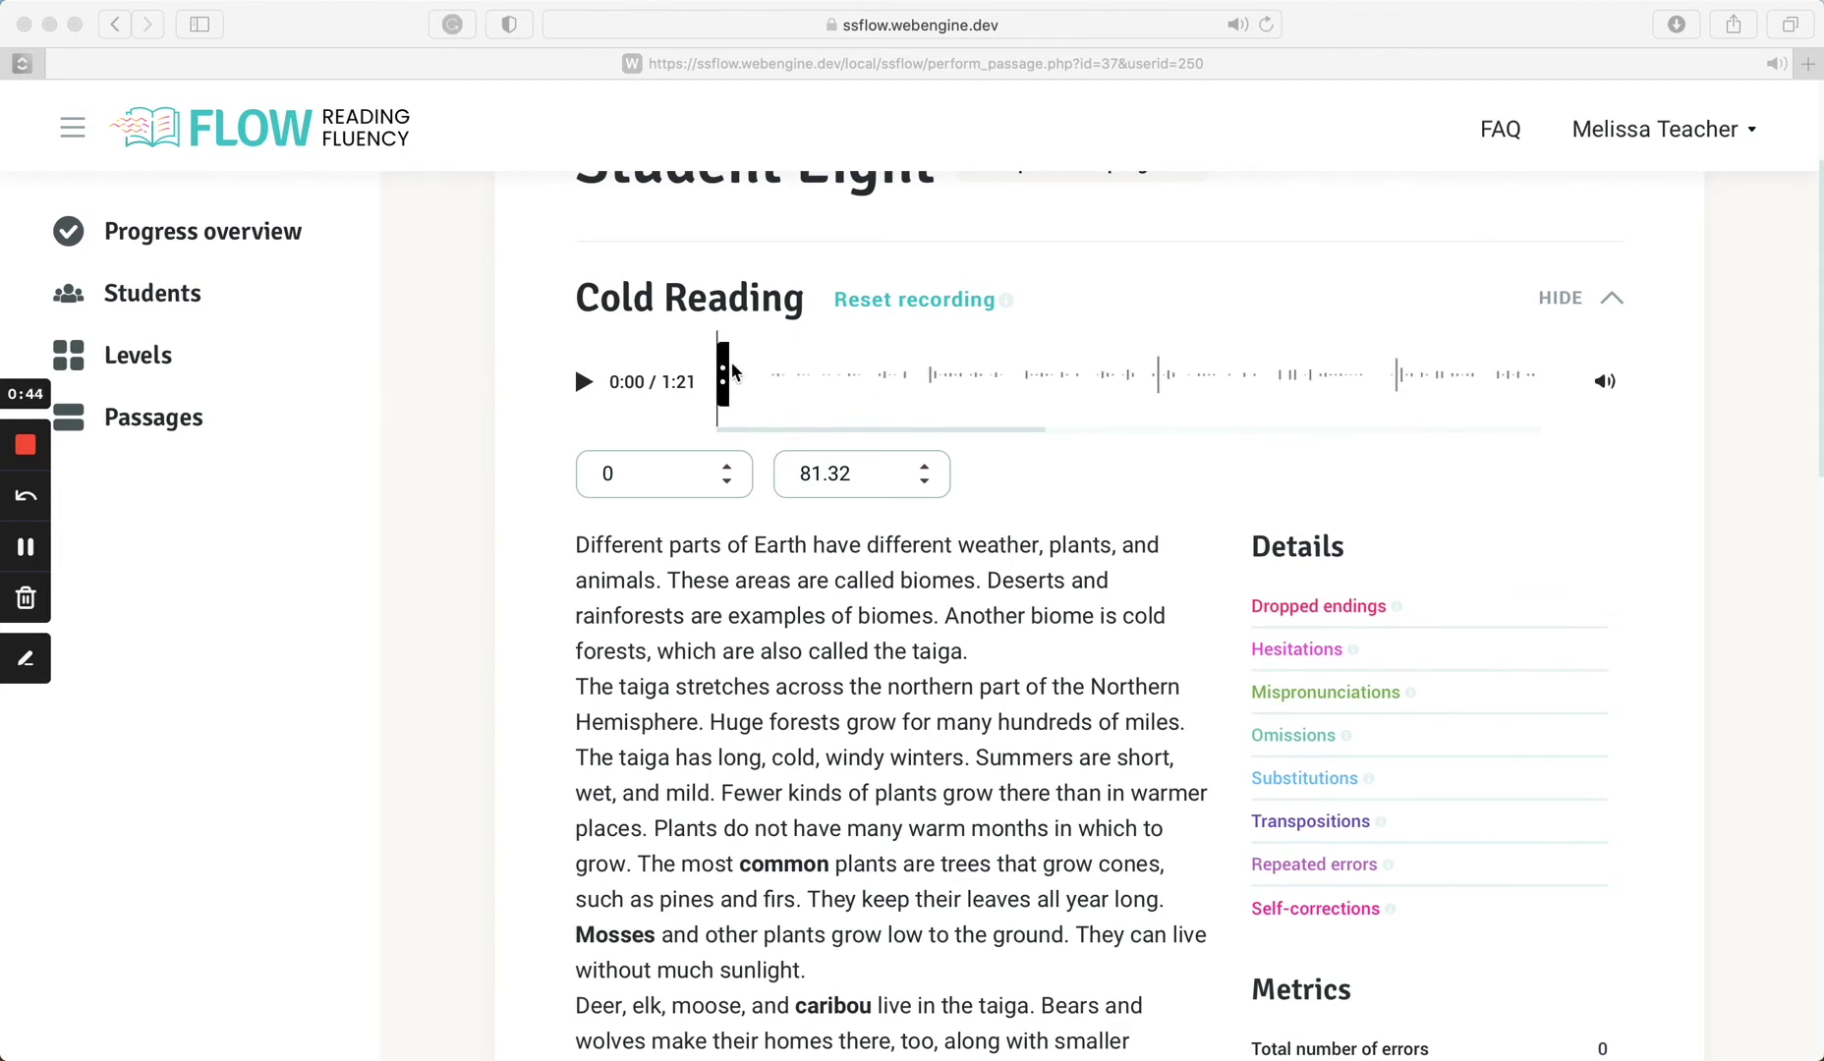
# Drag the audio start and end handles, then set the start time to 10
pyautogui.moveTo(725, 366); pyautogui.dragTo(891, 361)
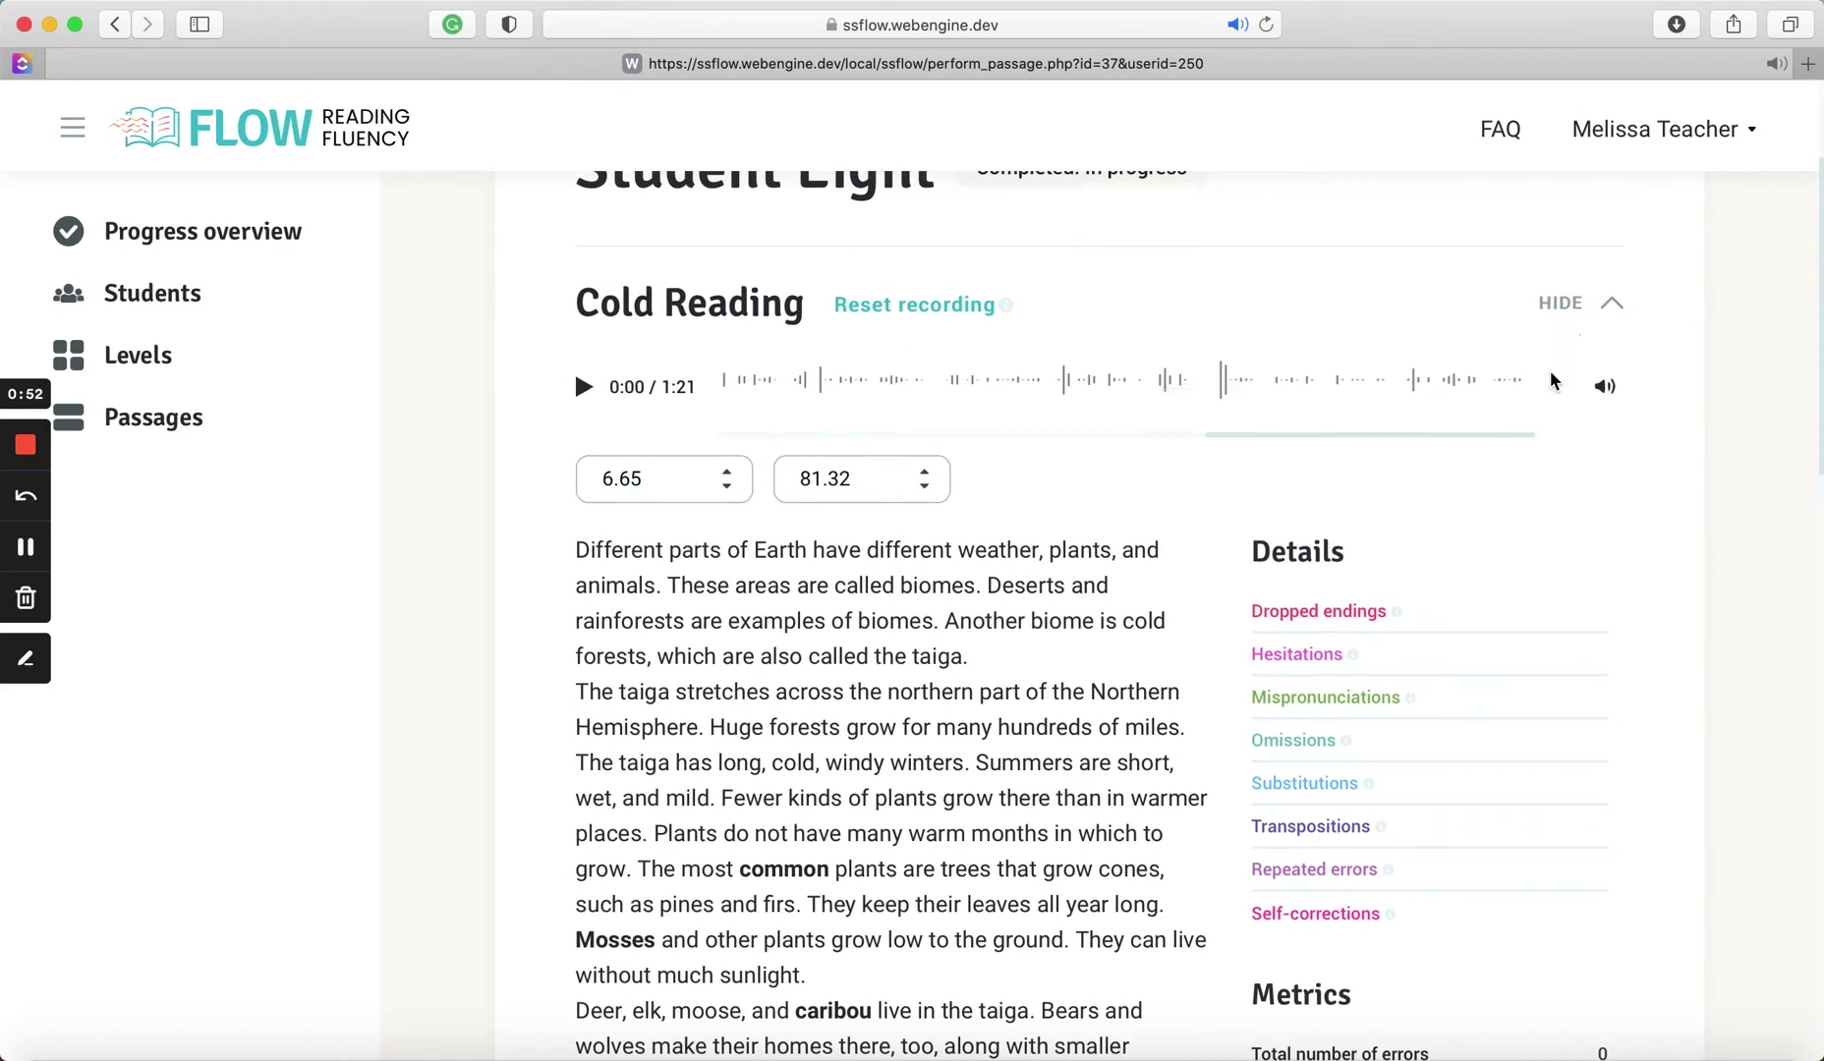
pyautogui.moveTo(1538, 373); pyautogui.dragTo(1039, 360)
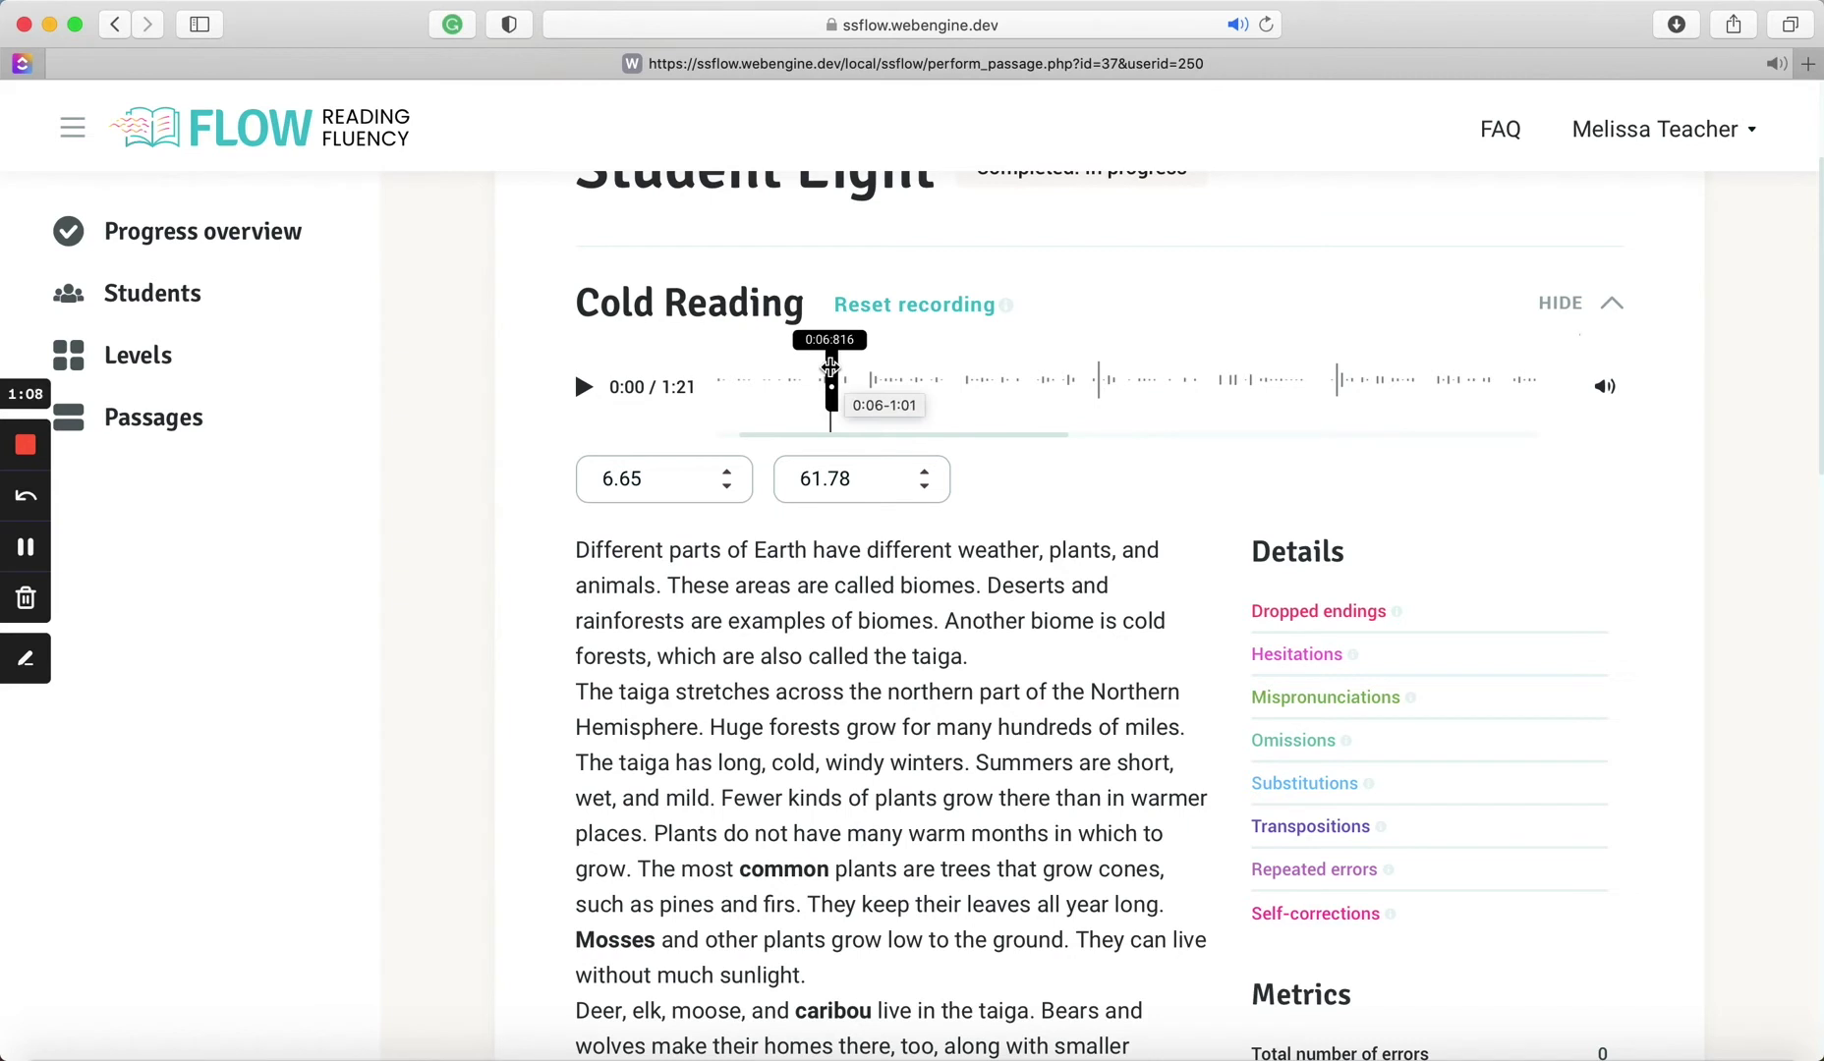
pyautogui.moveTo(691, 481); pyautogui.dragTo(561, 468)
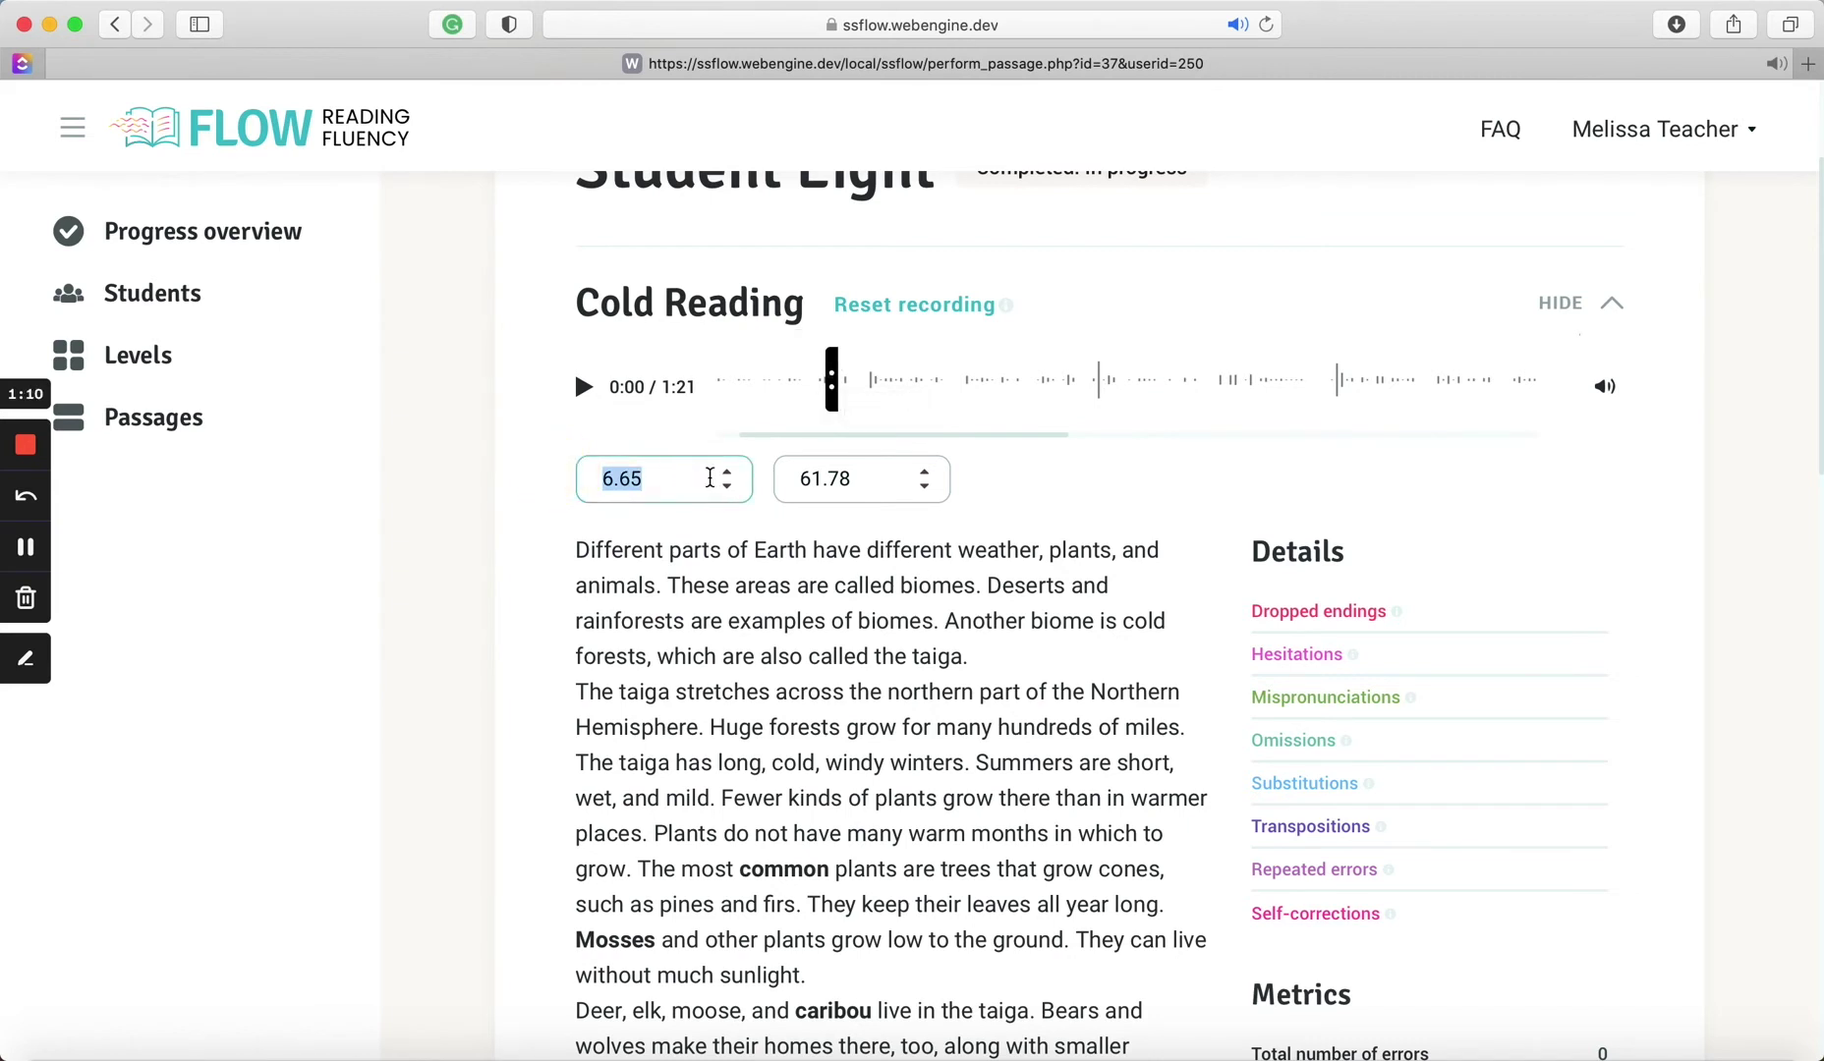
pyautogui.write('10')
pyautogui.click(879, 476)
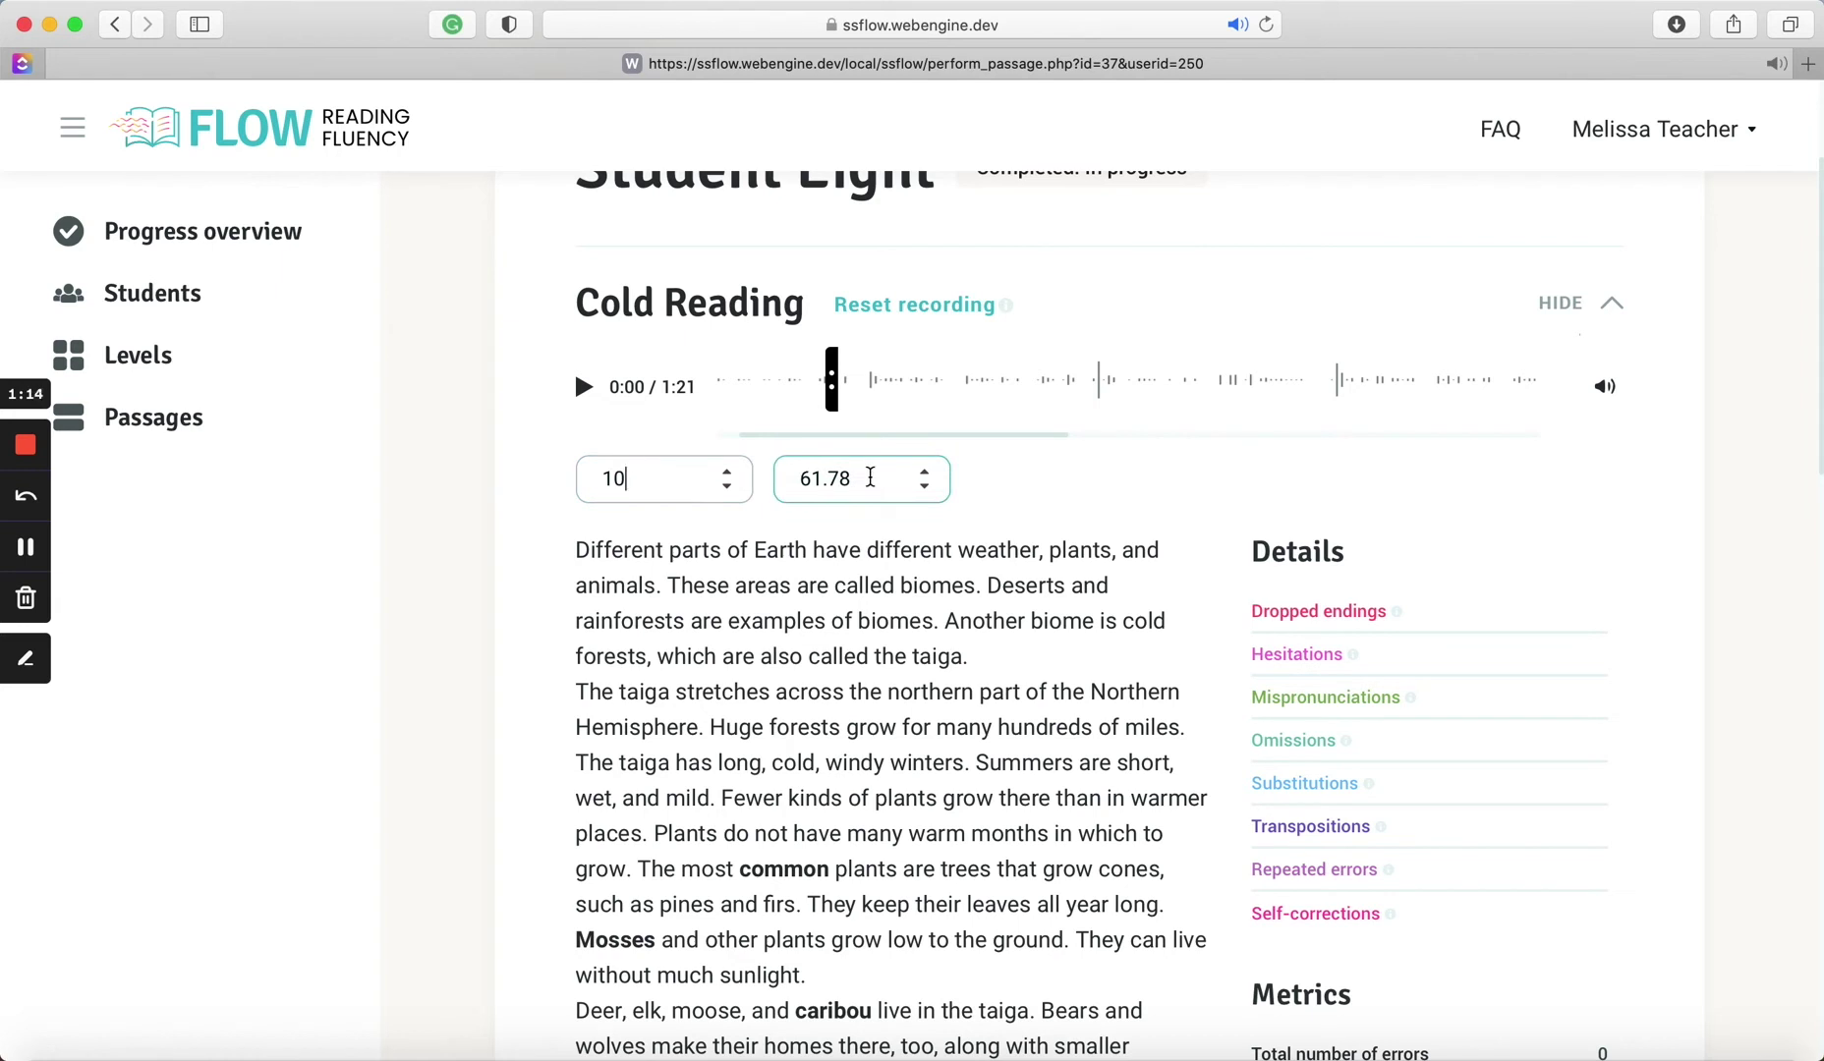
# Set the audio end time to 70 and adjust where the trimmed audio ends
pyautogui.doubleClick(870, 478)
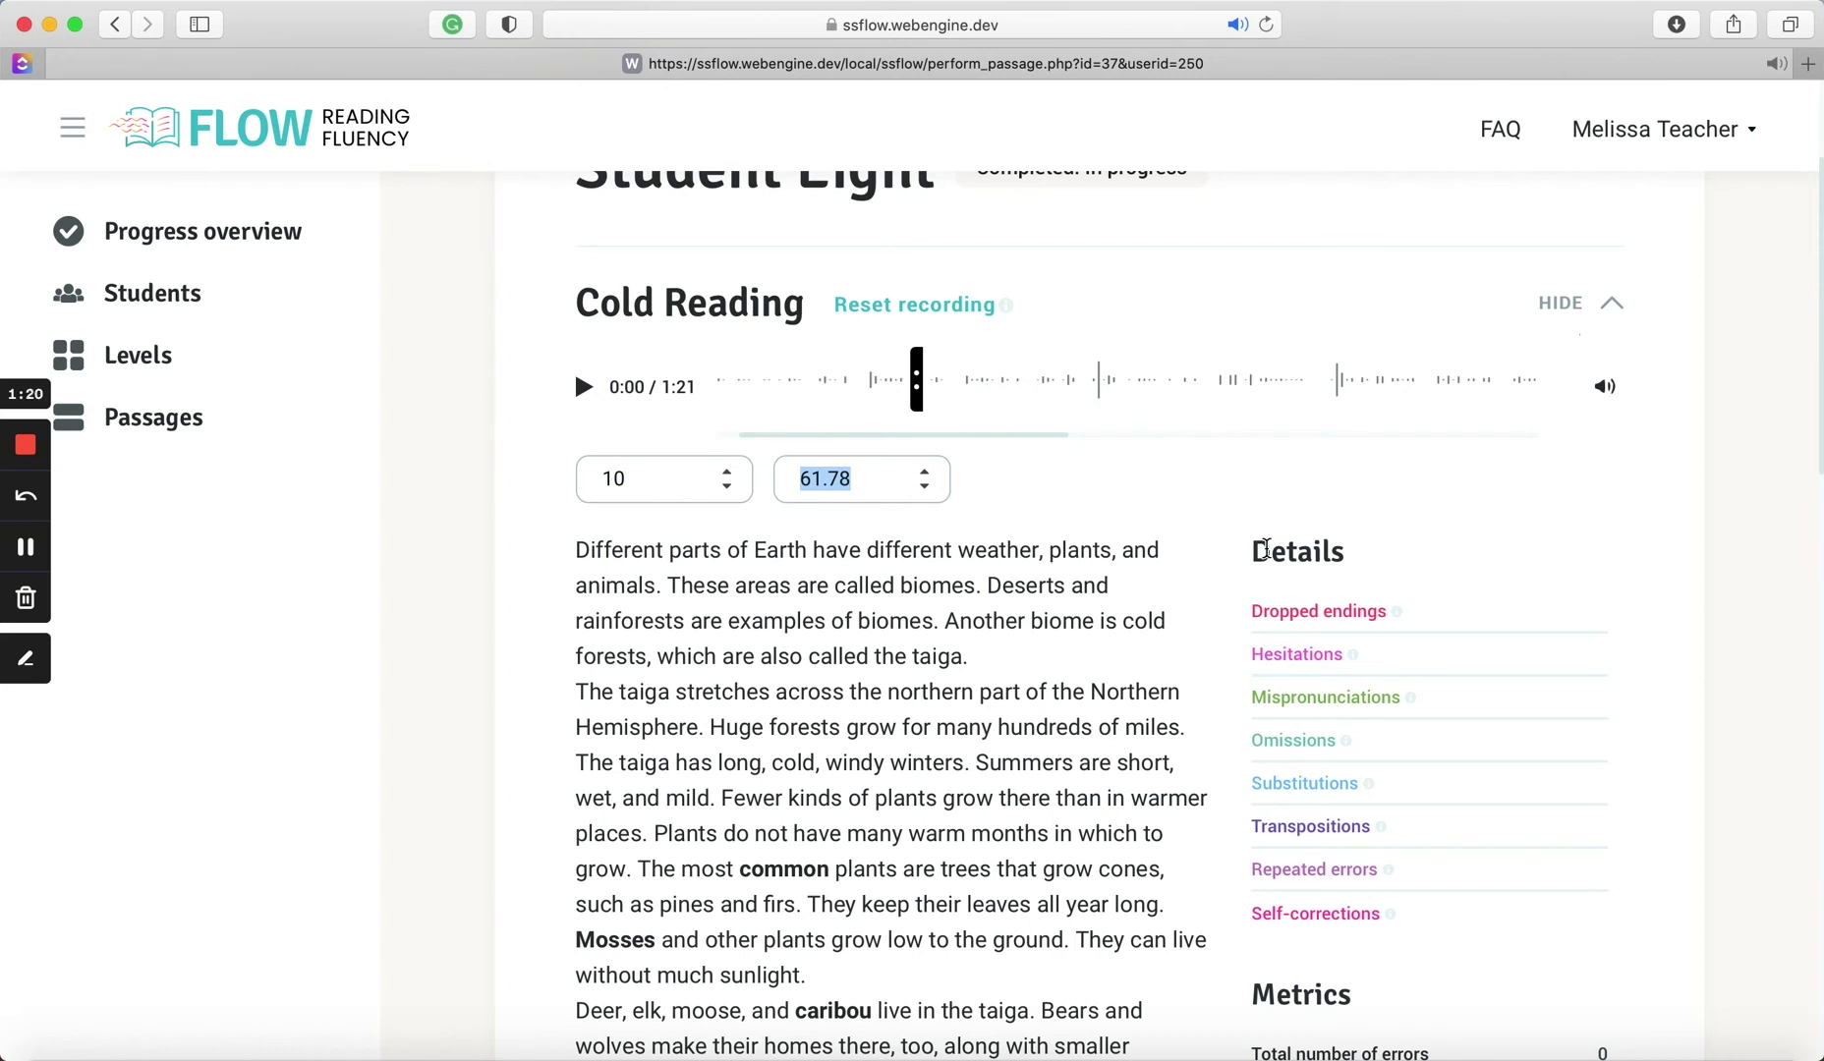
pyautogui.write('70')
pyautogui.hscroll(5, 1057, 409)
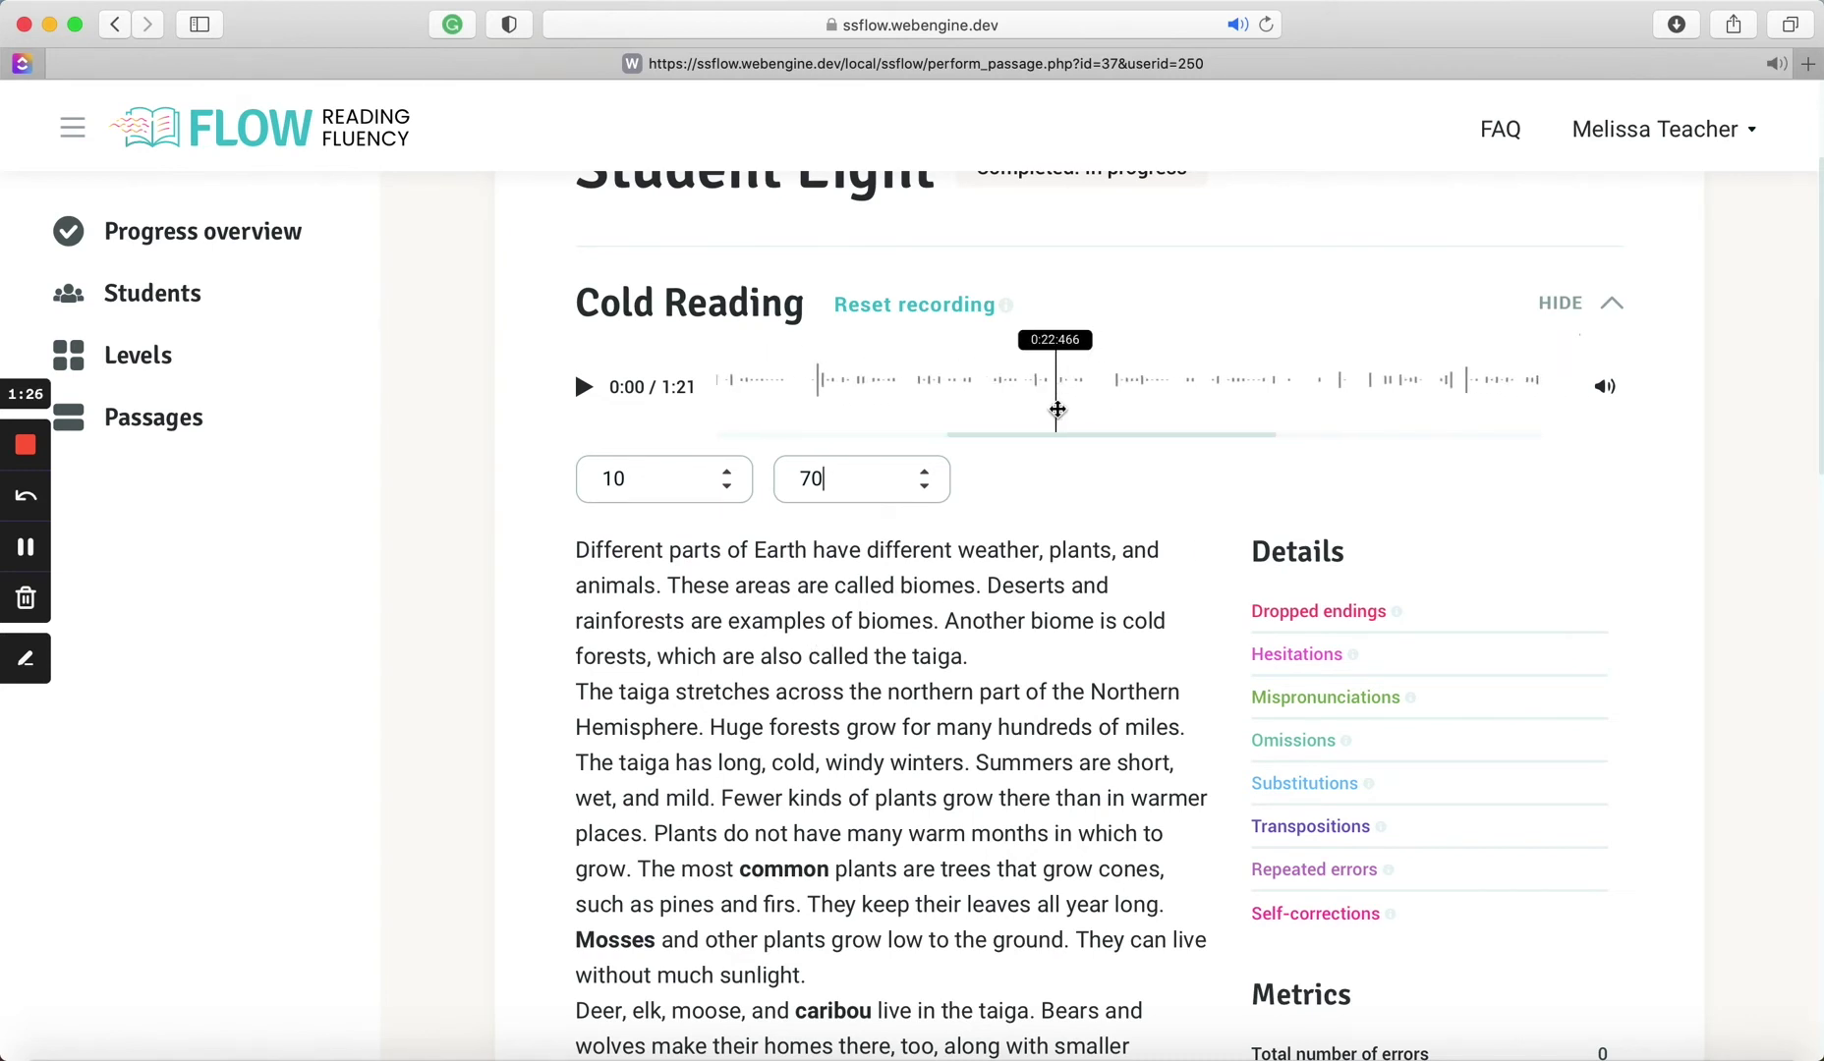
pyautogui.hscroll(5, 1058, 410)
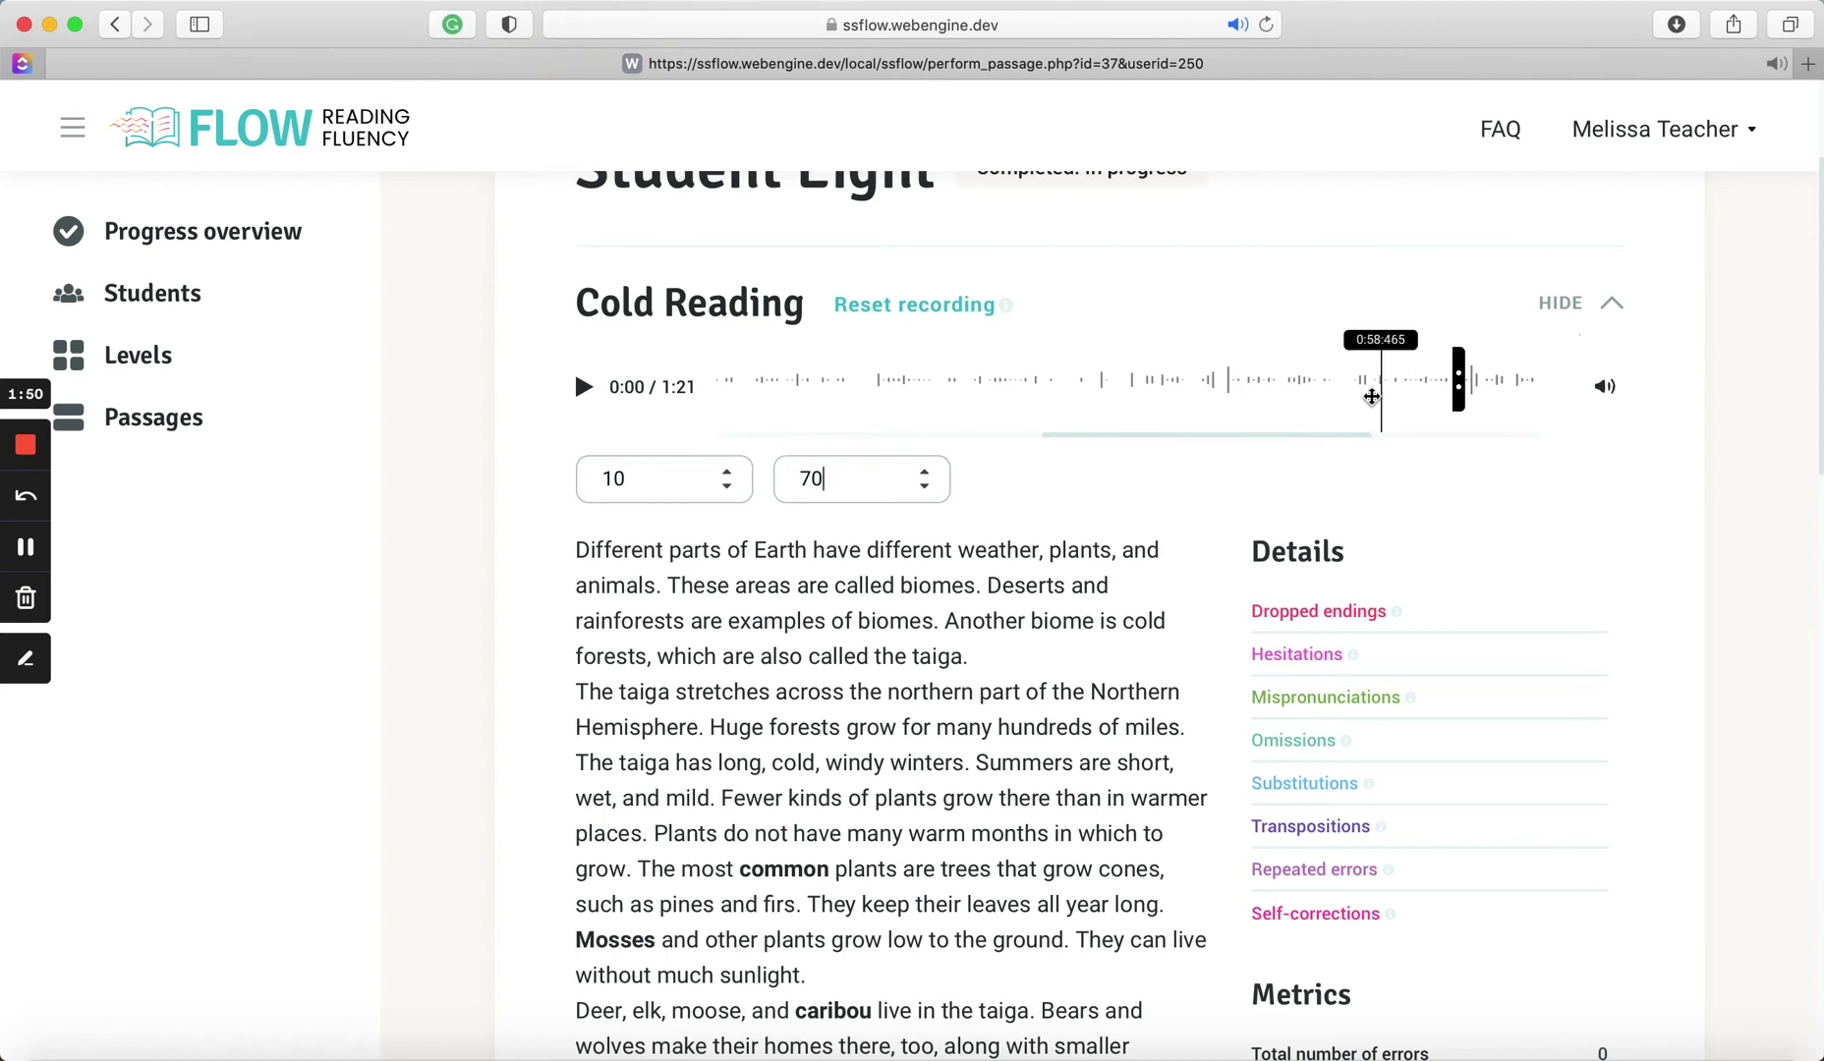
pyautogui.moveTo(1372, 397); pyautogui.dragTo(1172, 432)
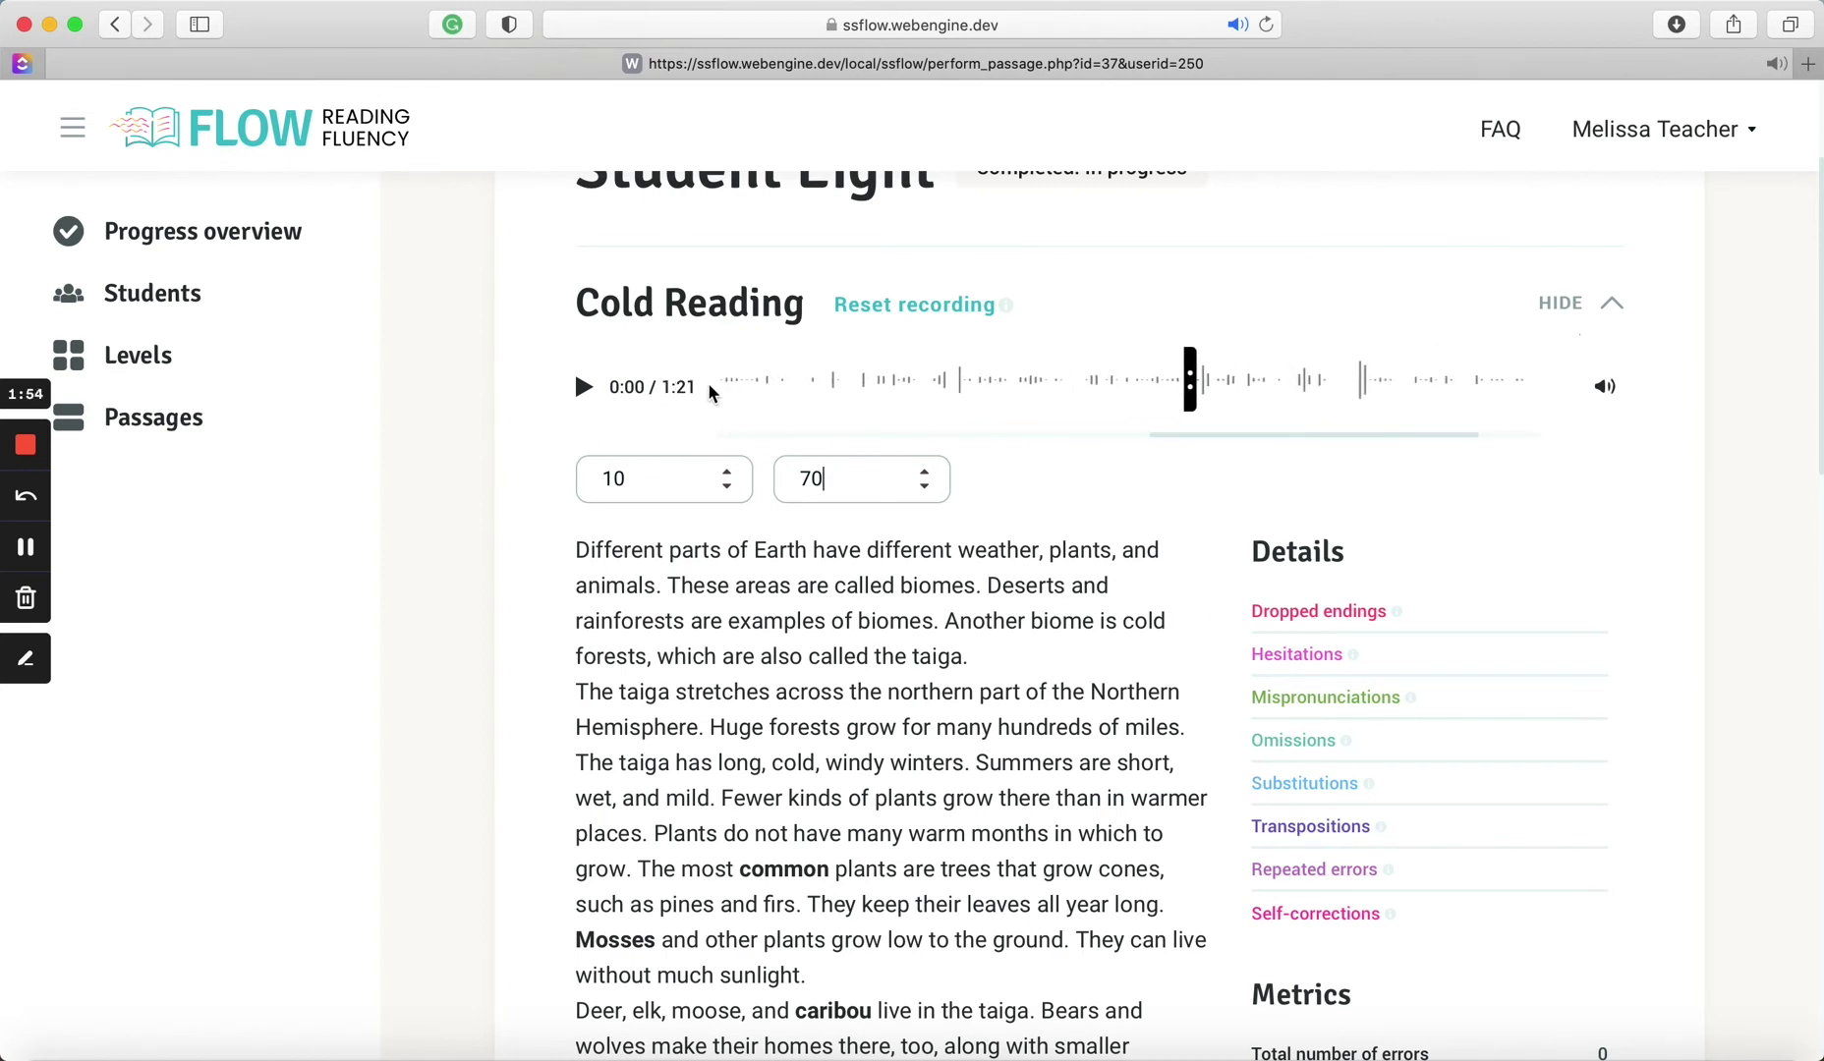
pyautogui.hscroll(-5, 749, 386)
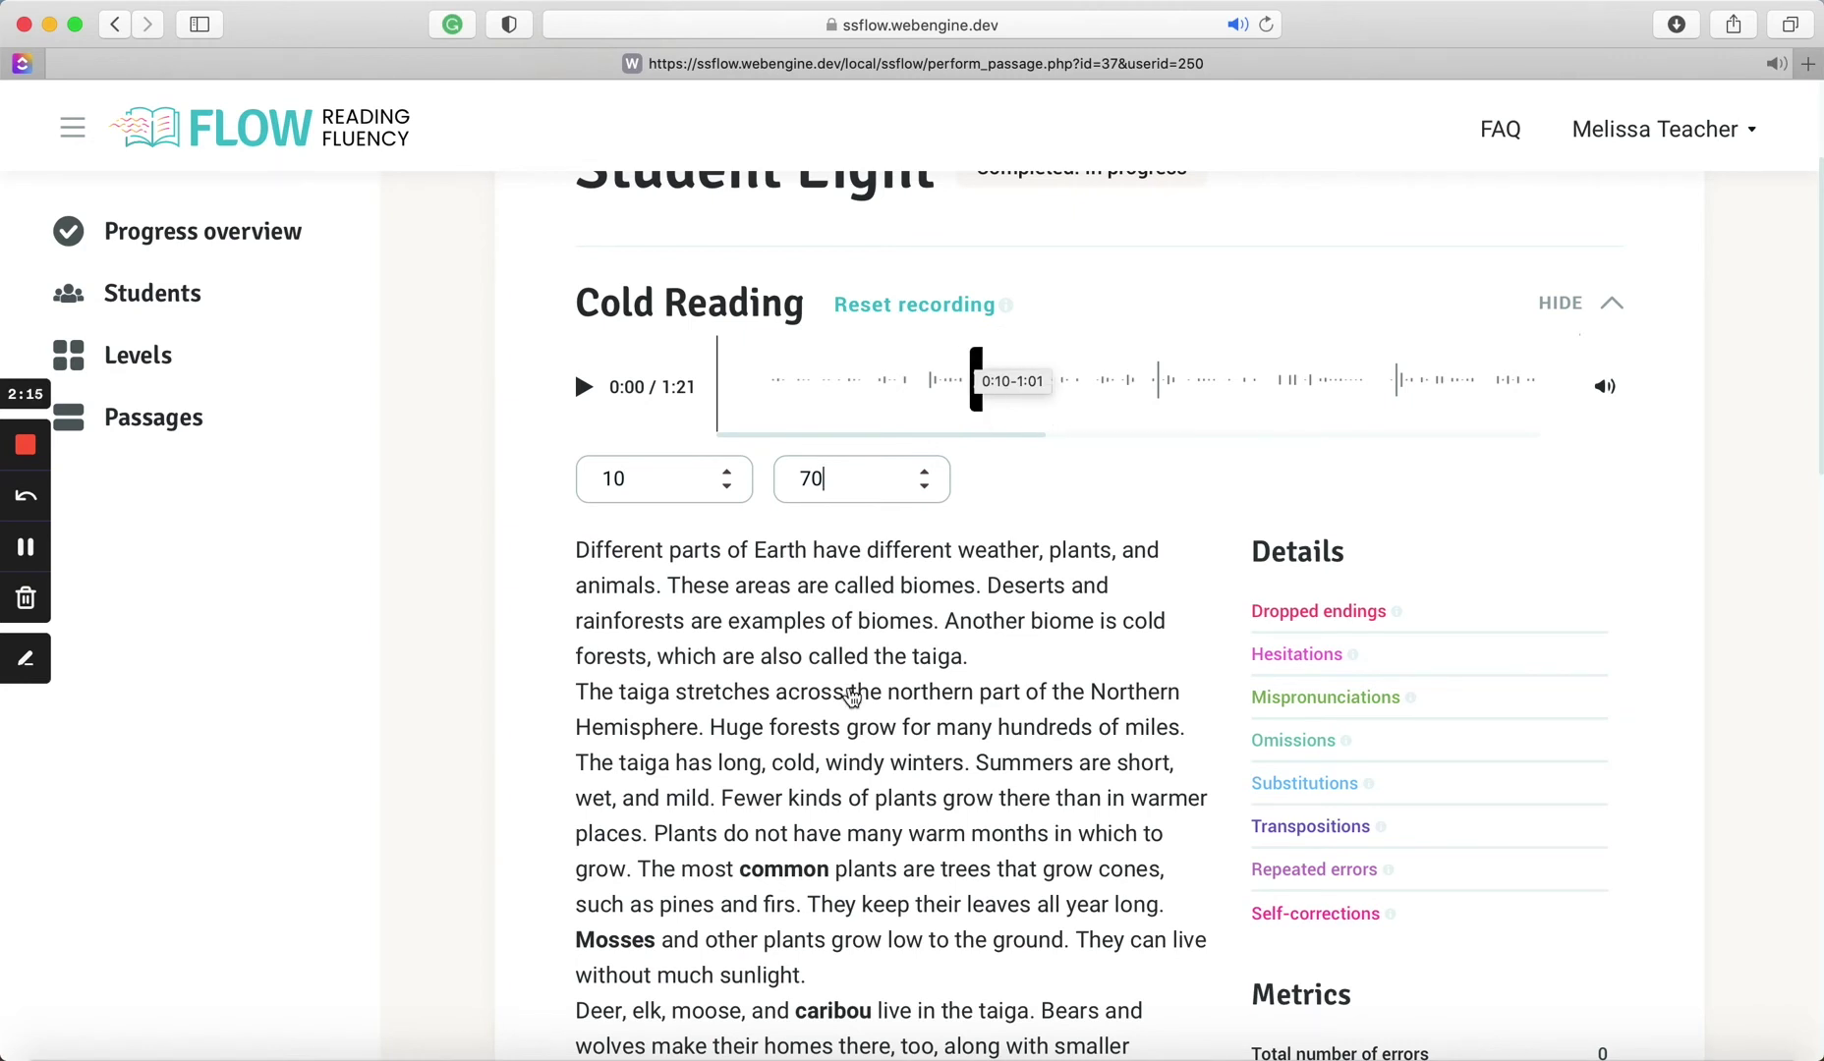
pyautogui.scroll(-1, 874, 729)
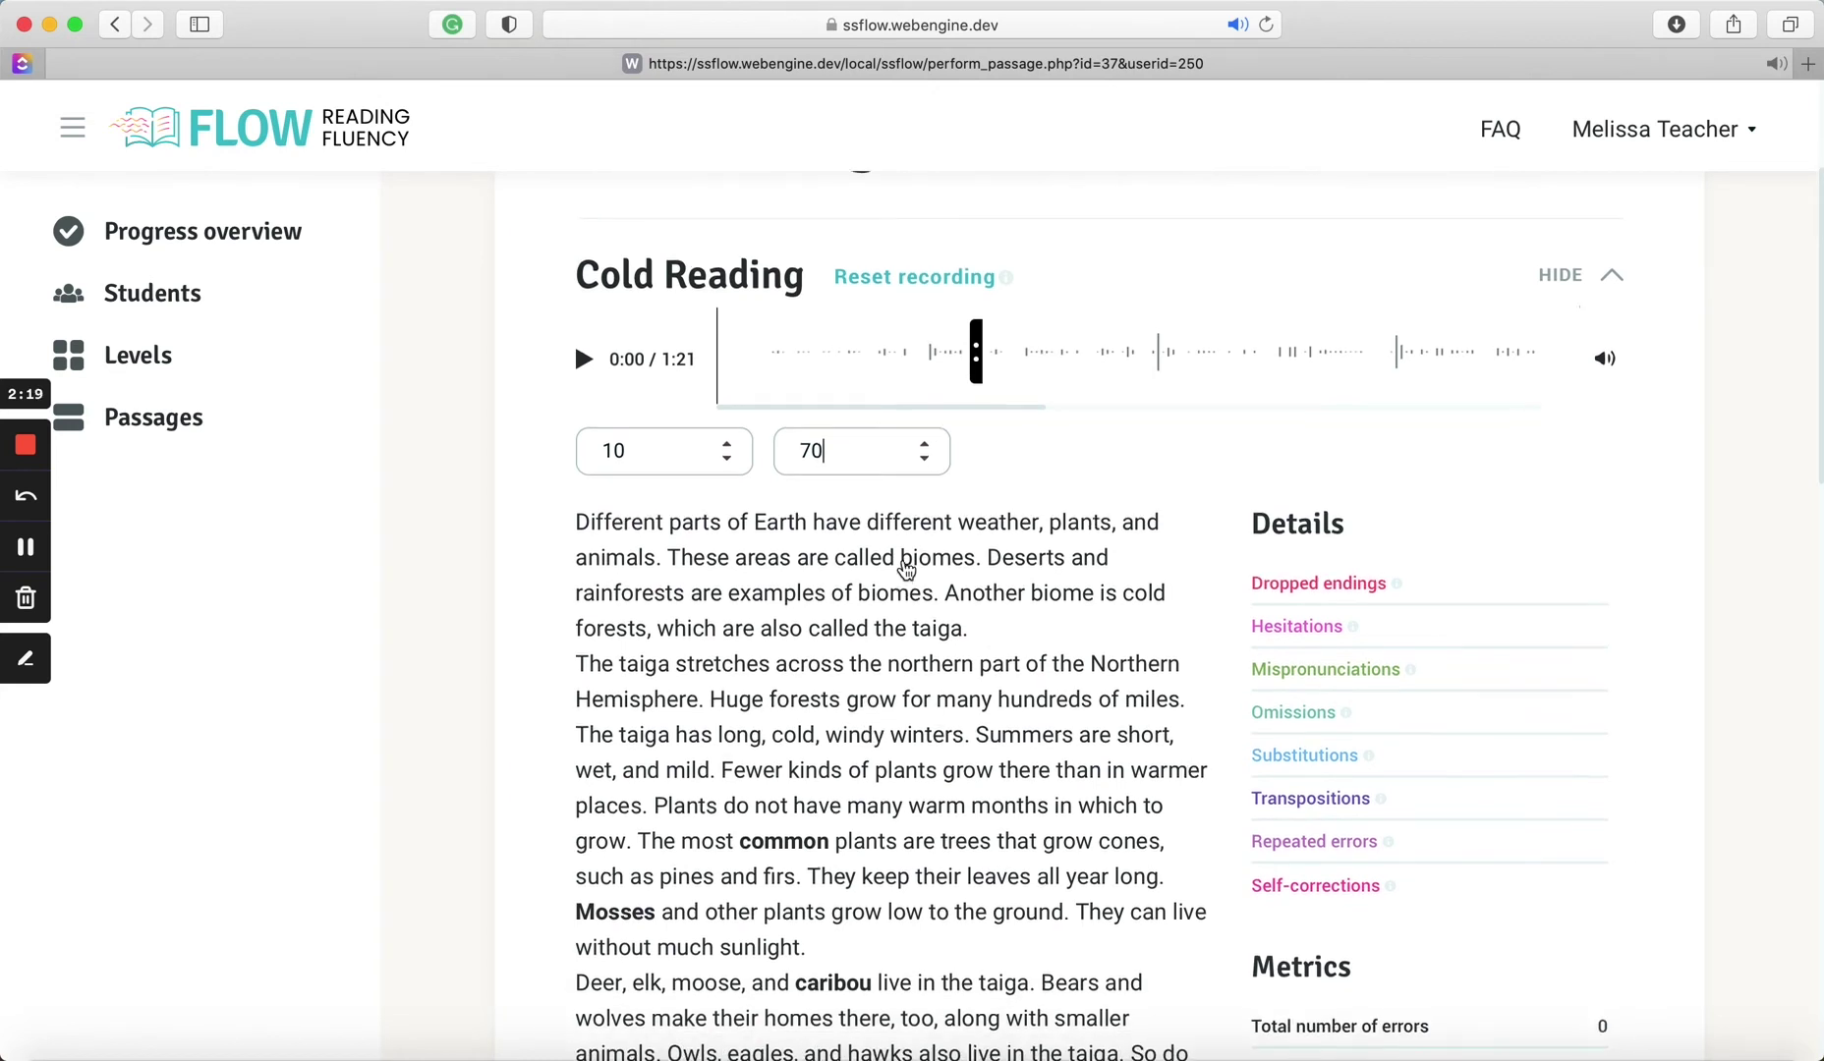
pyautogui.scroll(2, 906, 570)
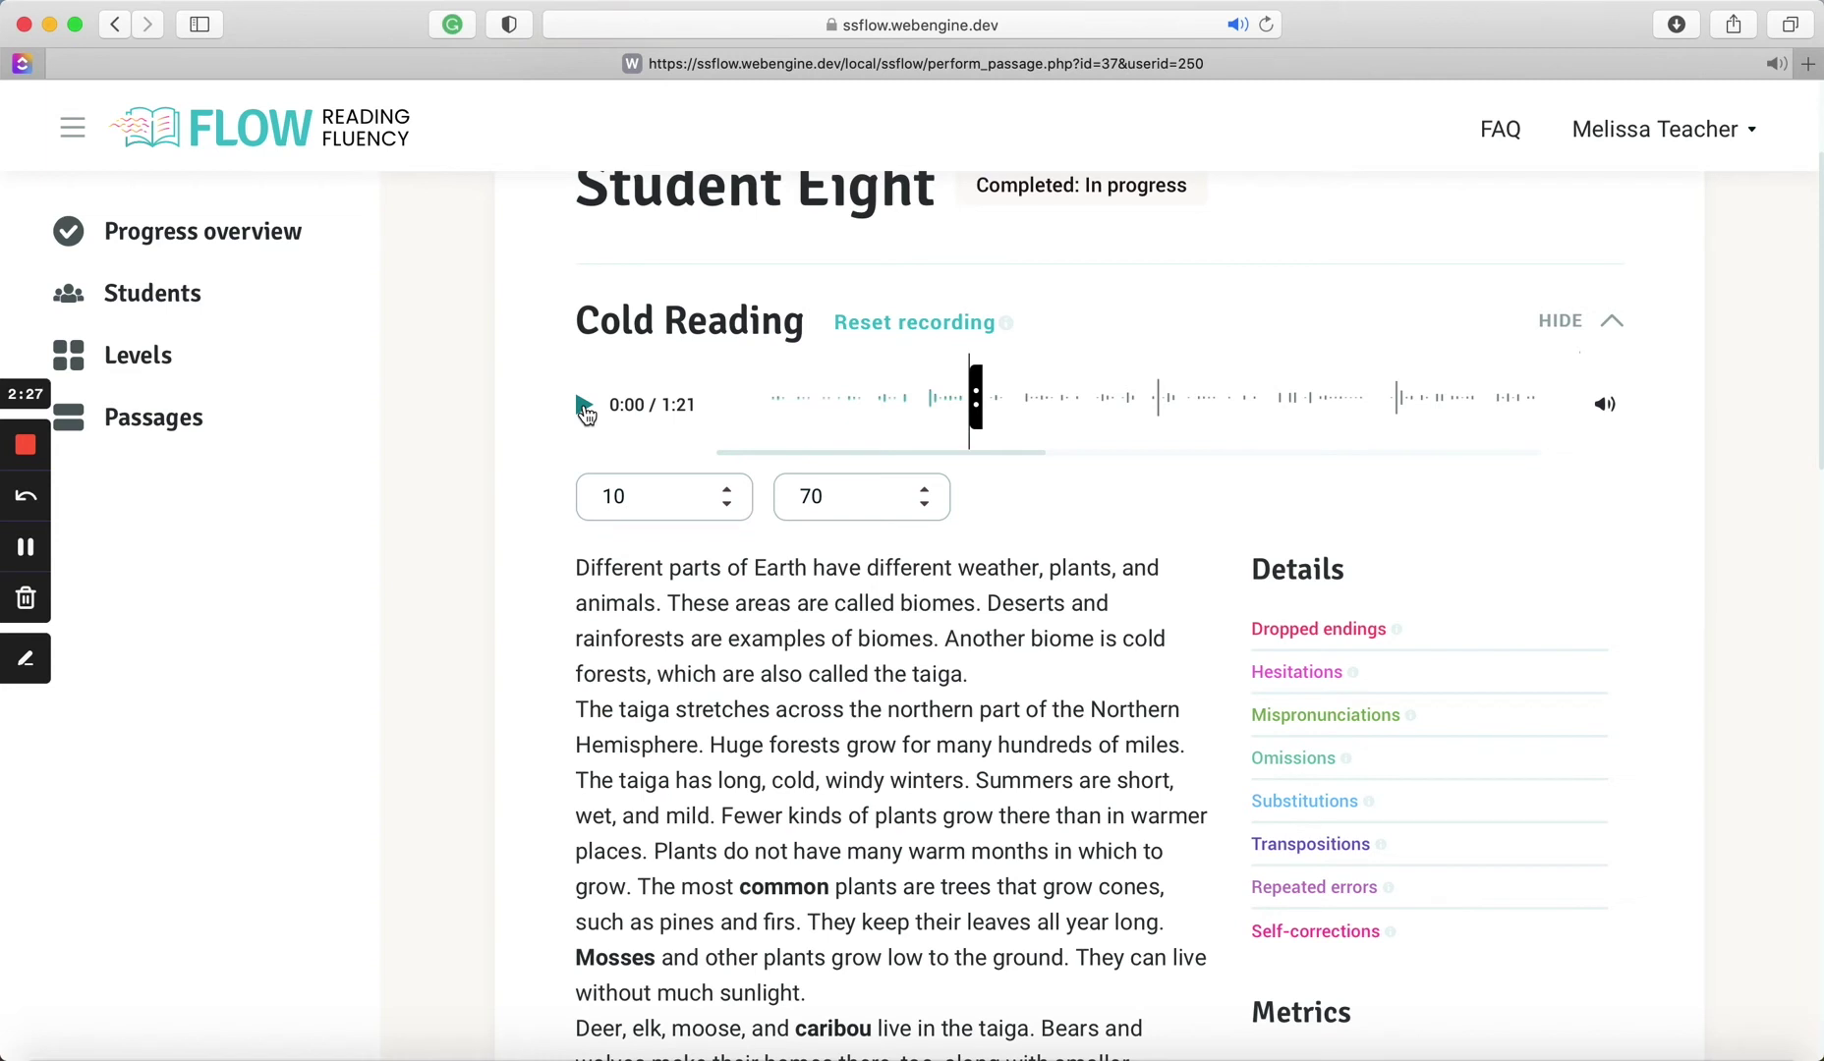
pyautogui.click(583, 406)
pyautogui.click(584, 406)
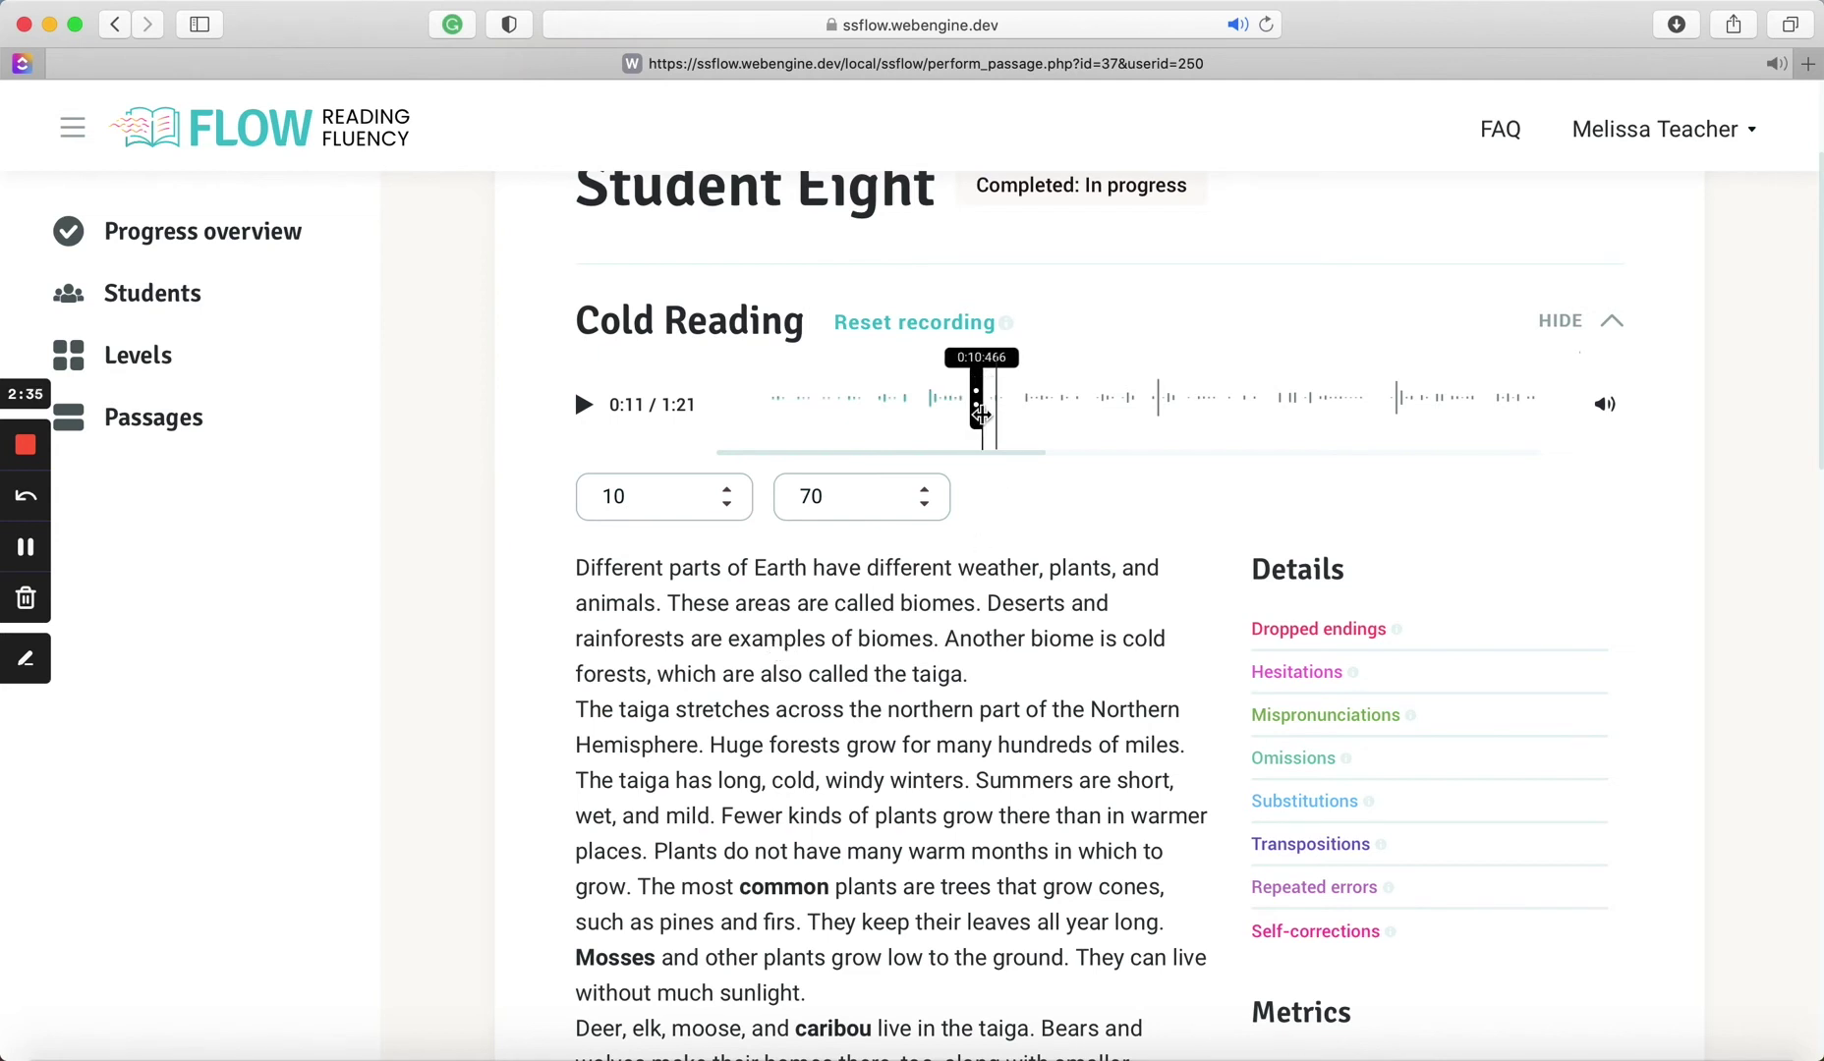
pyautogui.click(776, 646)
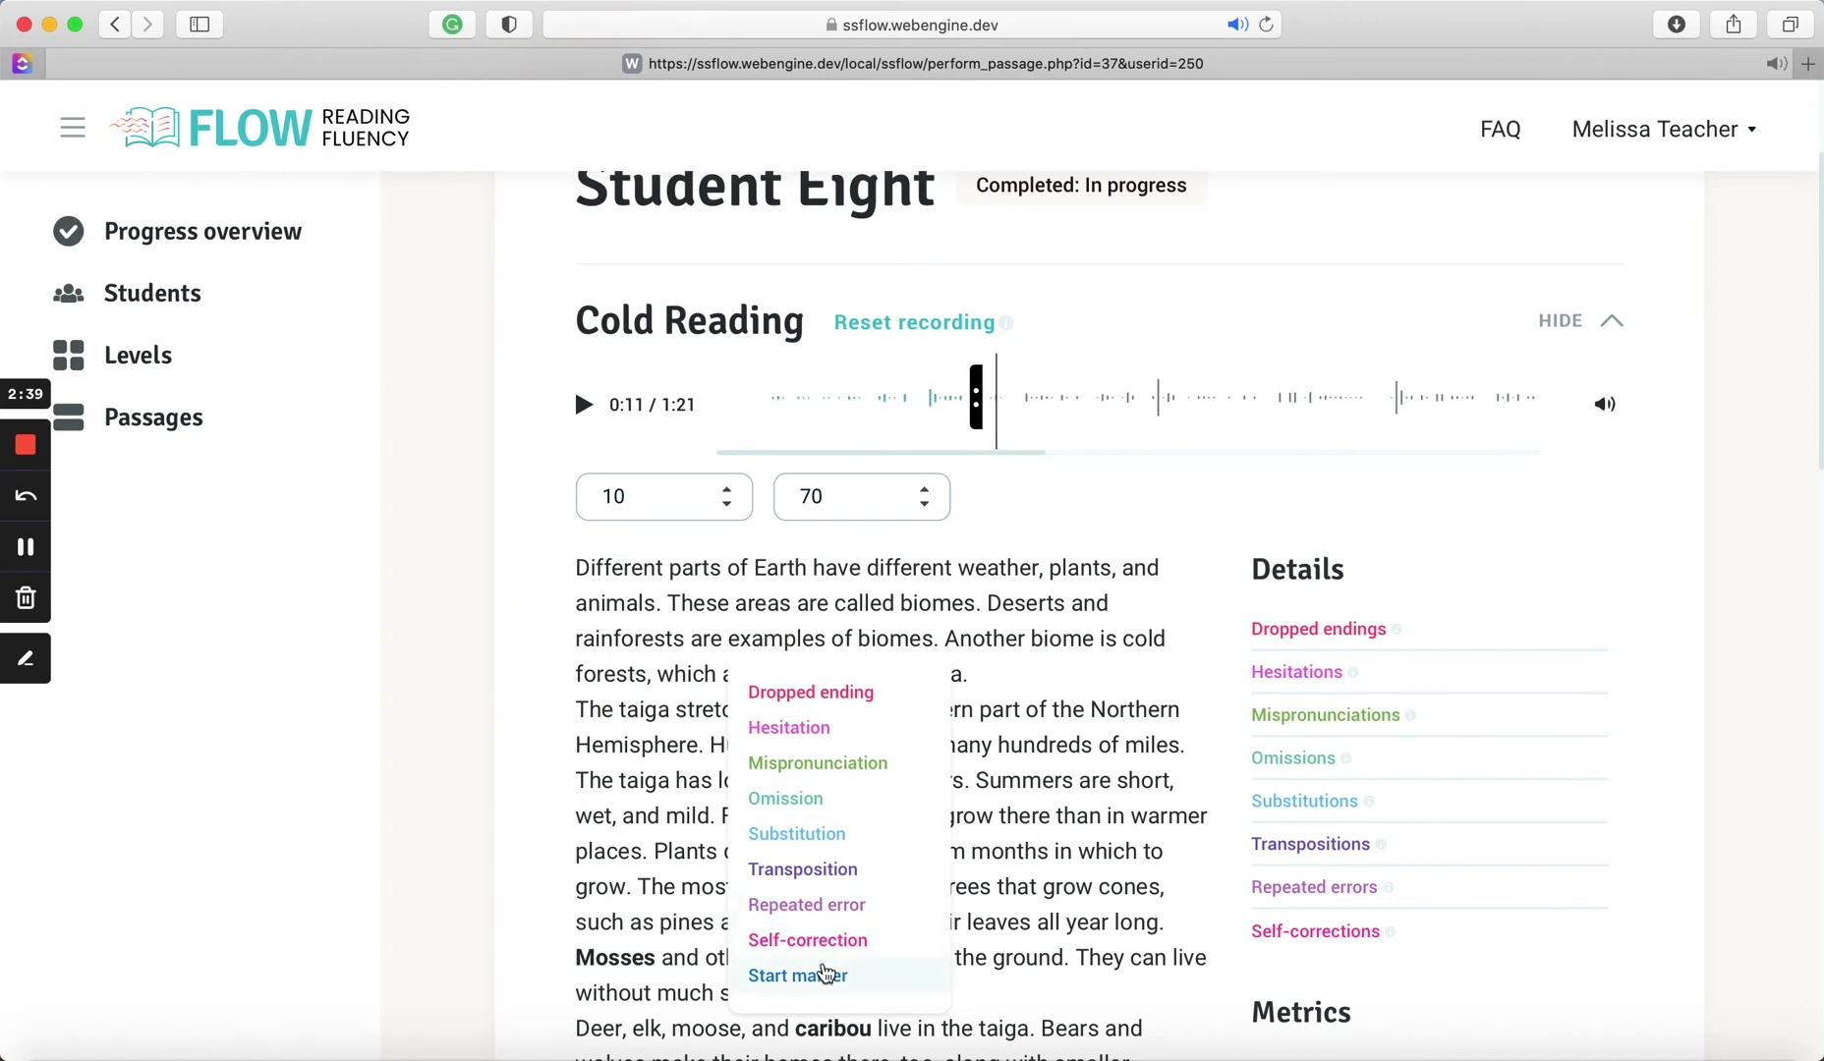
pyautogui.click(828, 975)
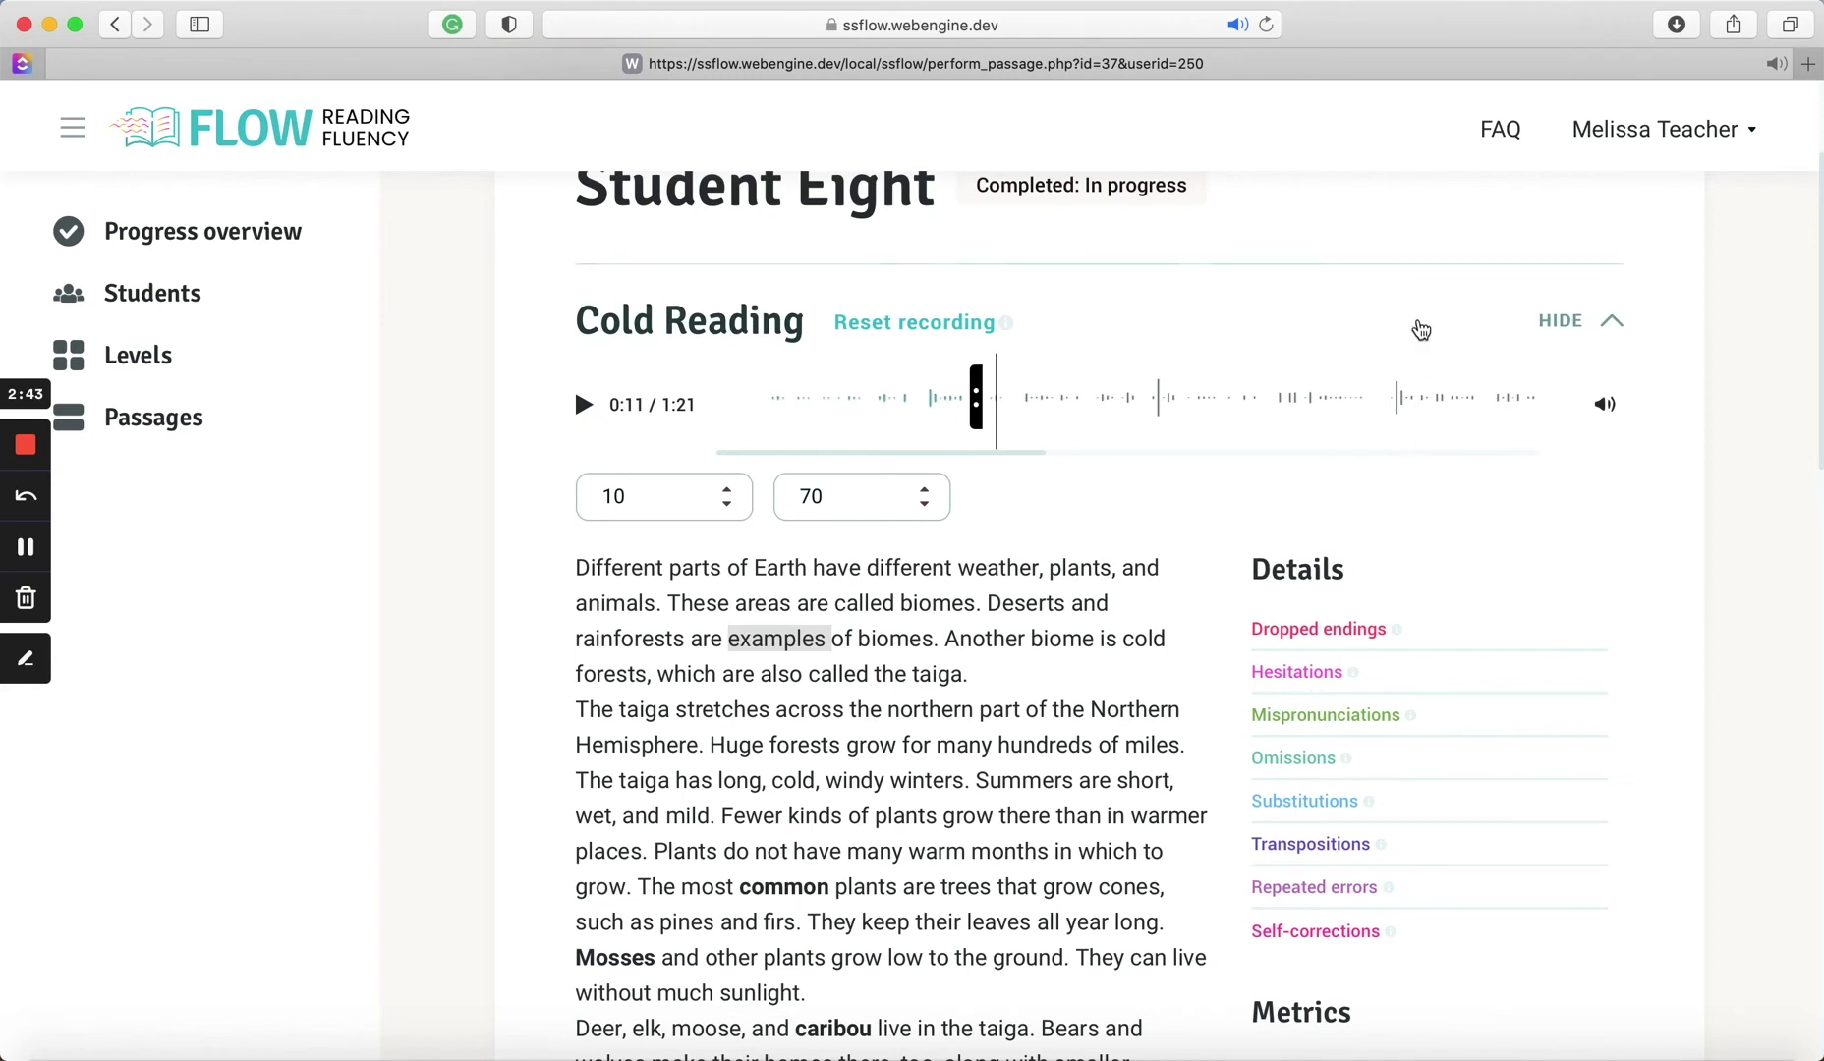
pyautogui.hscroll(2, 1412, 379)
pyautogui.hscroll(5, 1412, 379)
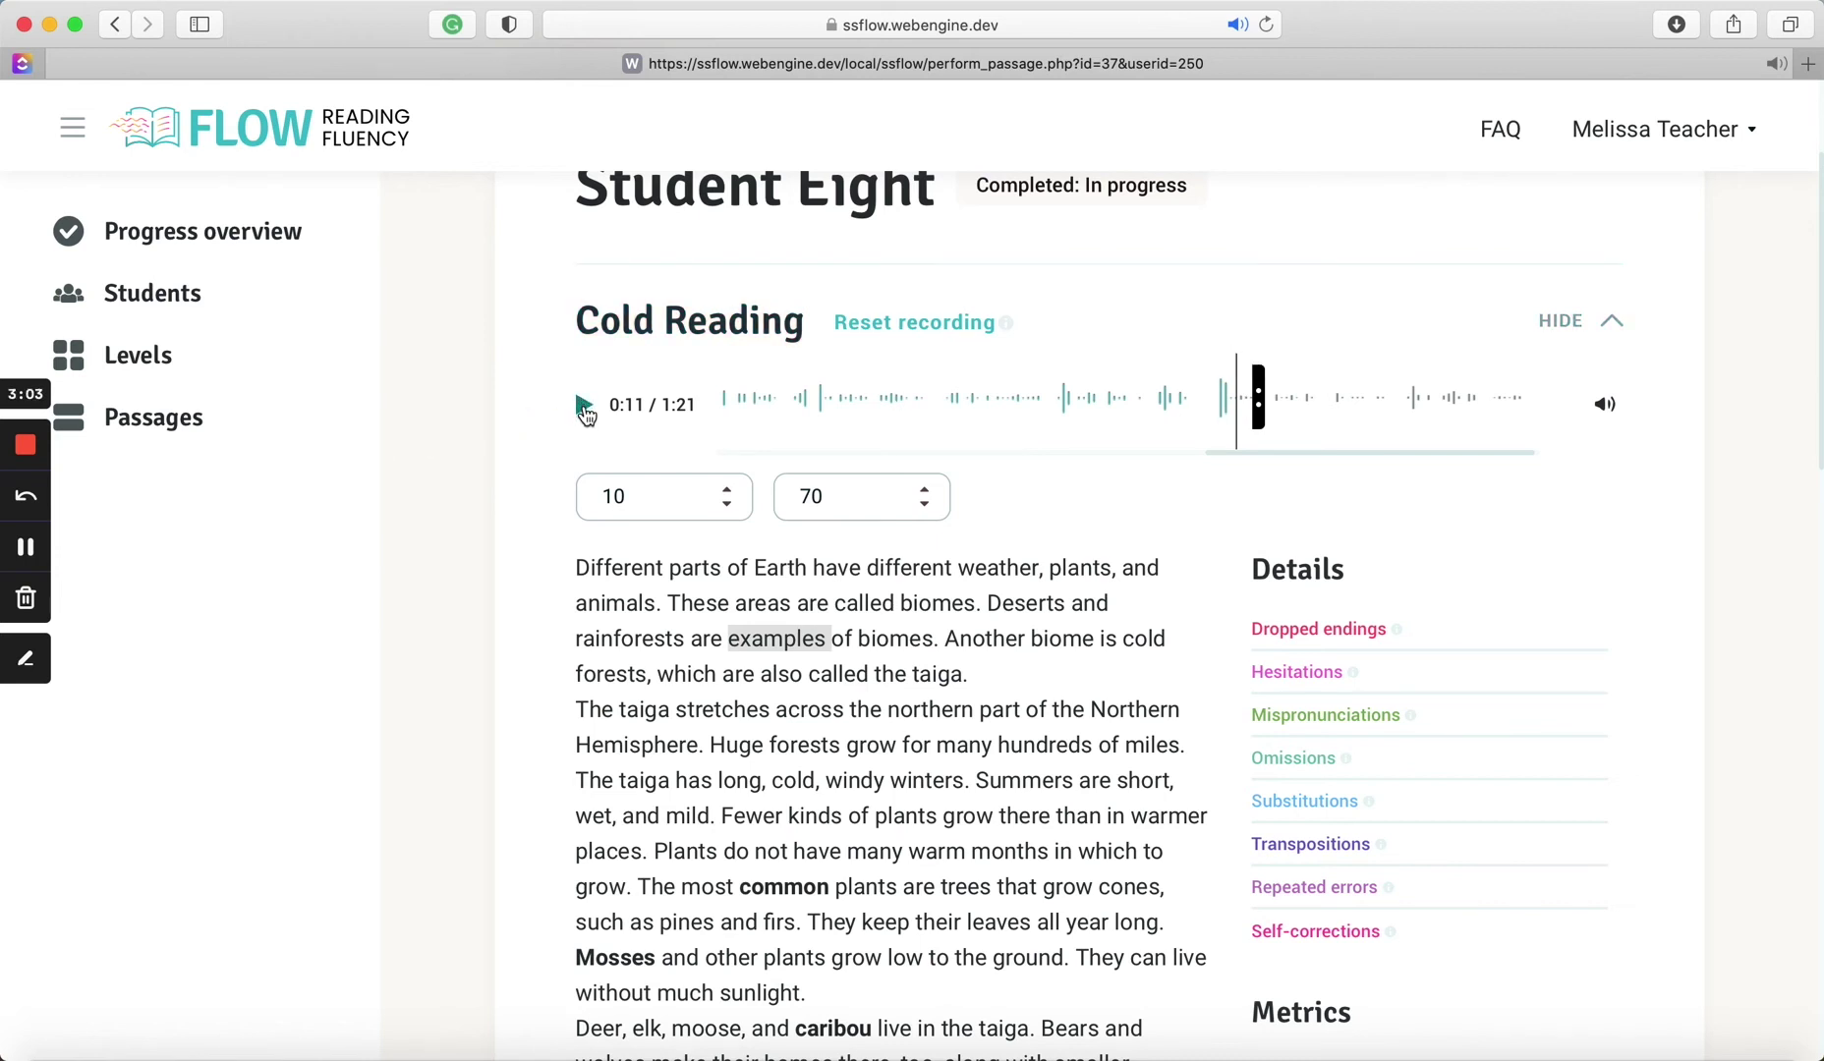
pyautogui.click(583, 405)
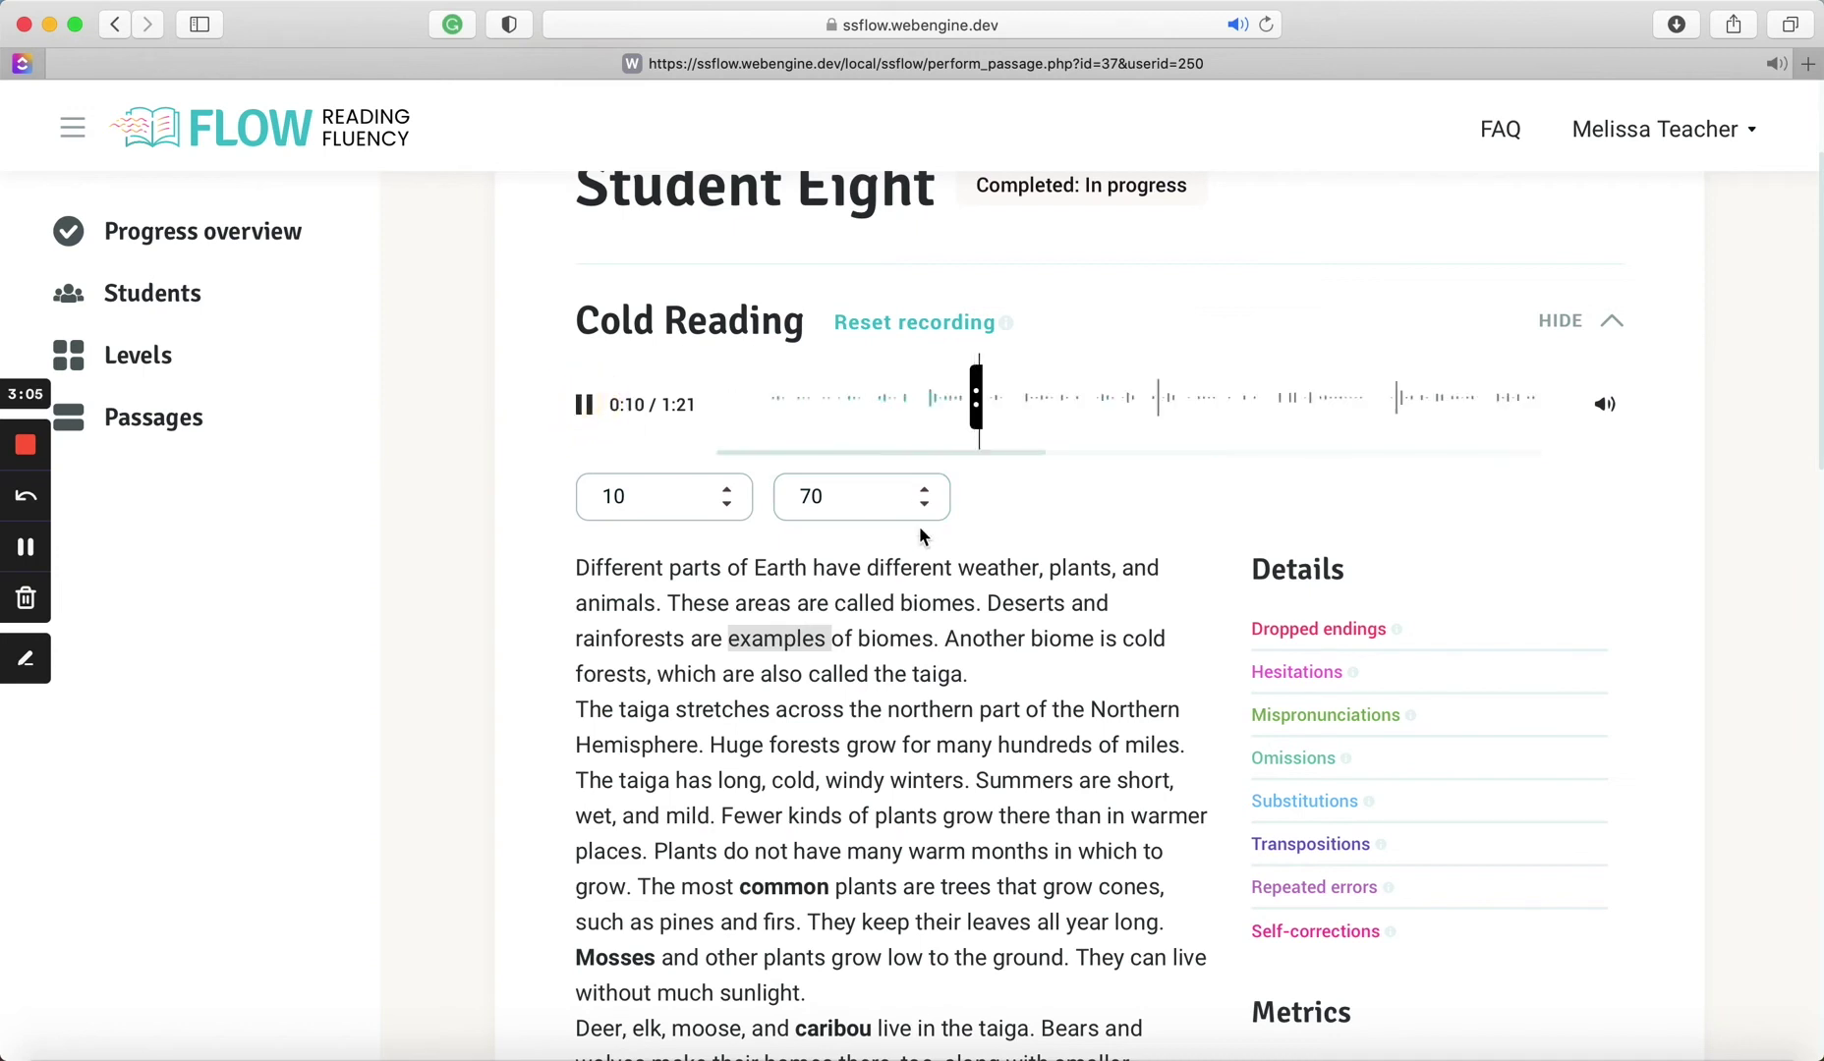
pyautogui.click(584, 404)
pyautogui.scroll(-3, 938, 521)
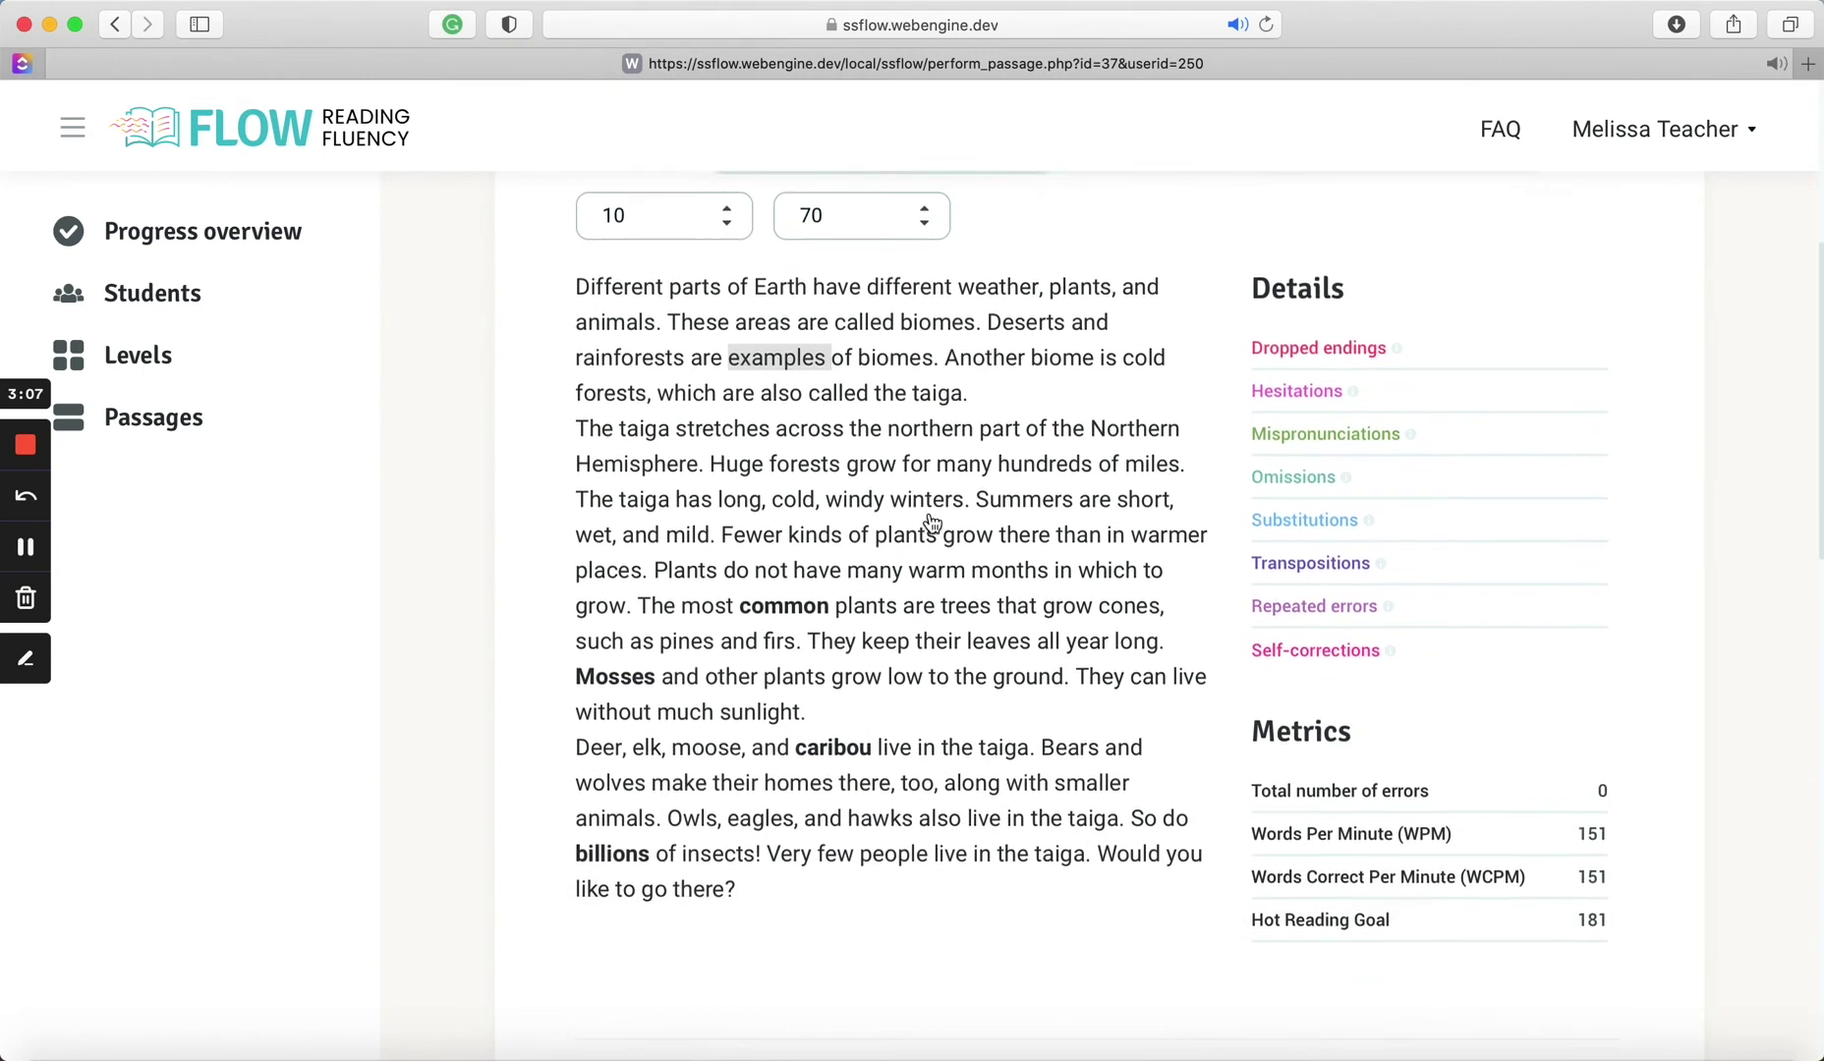
pyautogui.scroll(-2, 1012, 536)
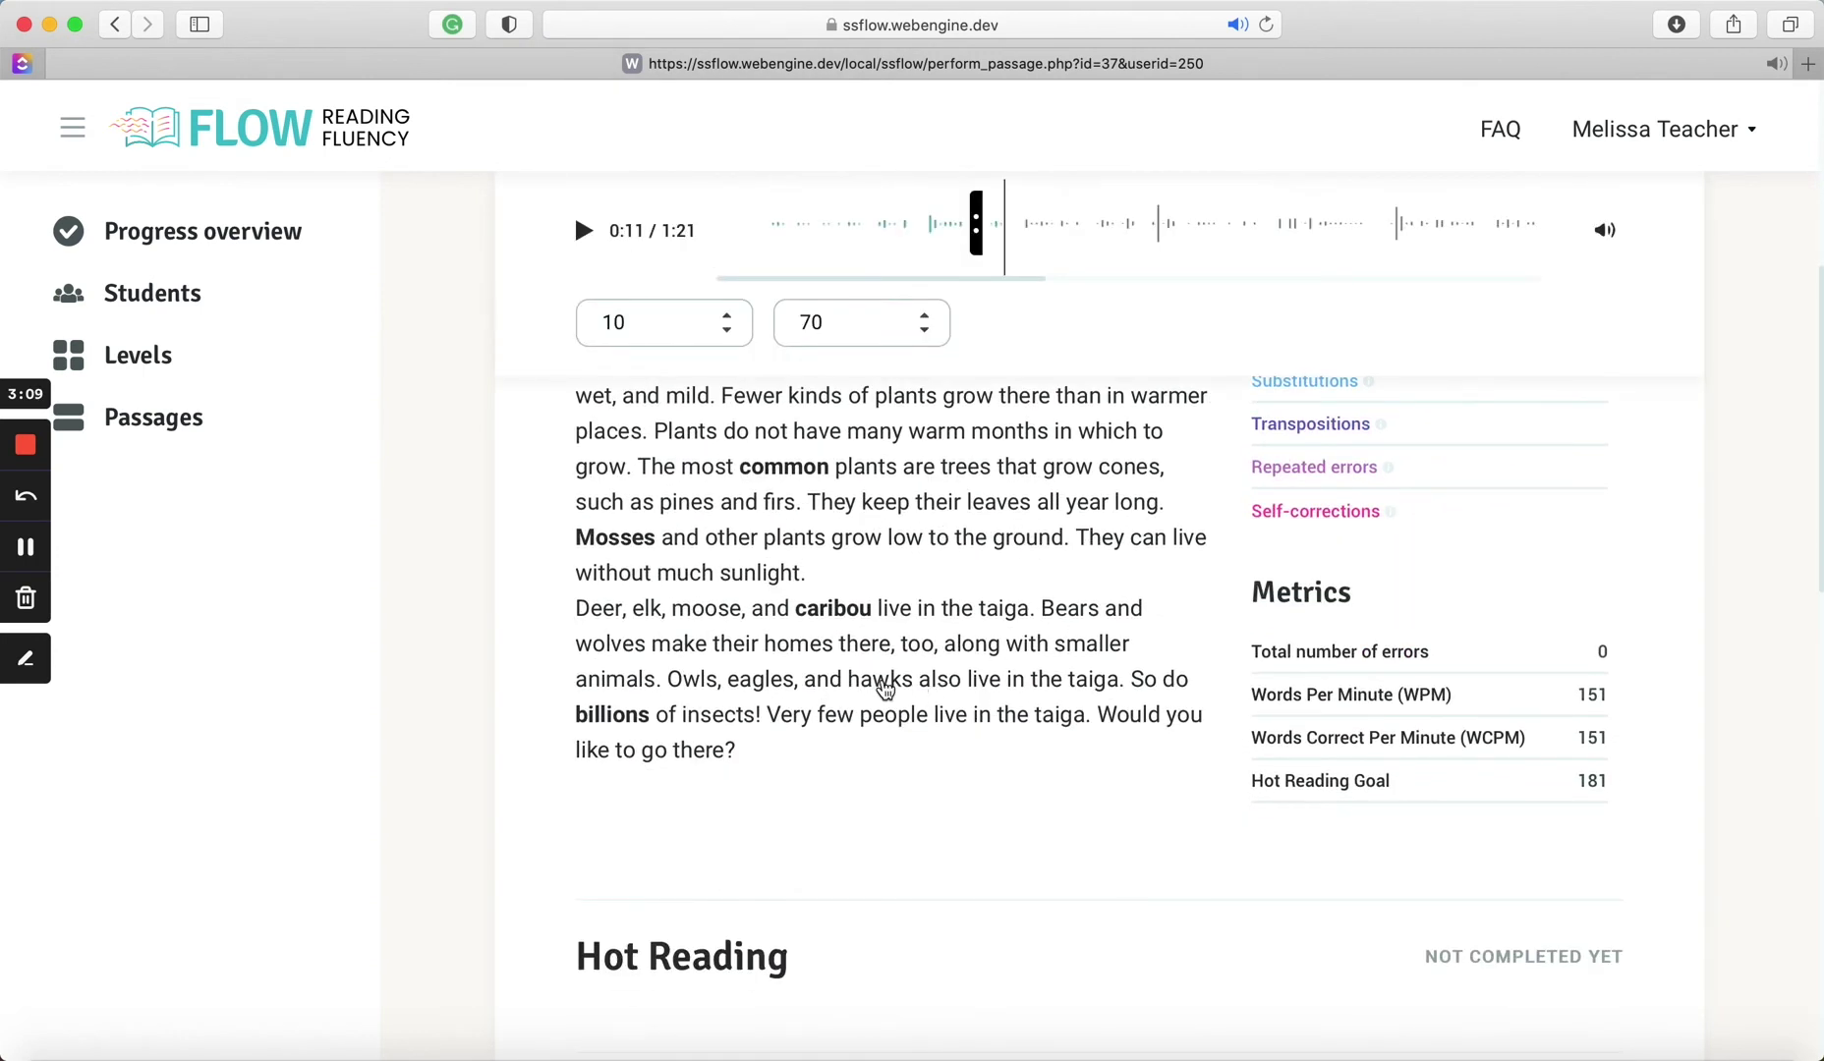
pyautogui.click(885, 690)
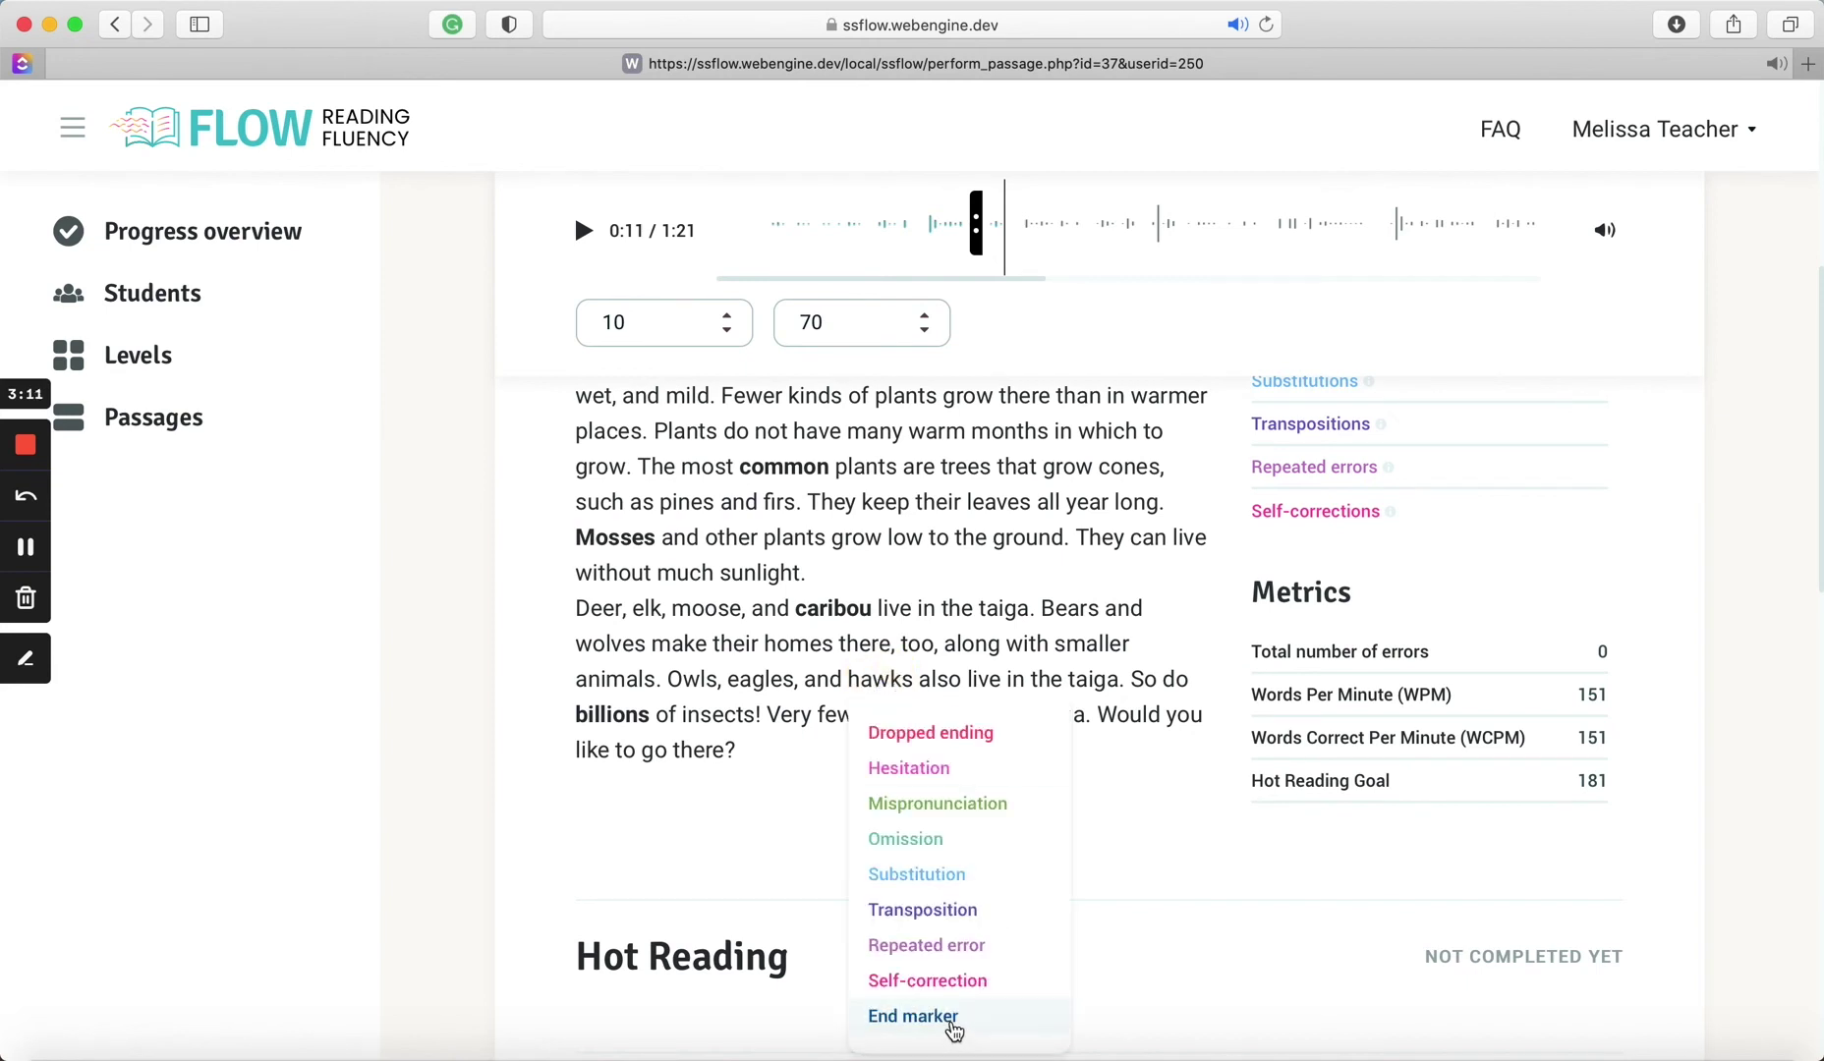
pyautogui.click(957, 1024)
pyautogui.scroll(4, 1056, 1000)
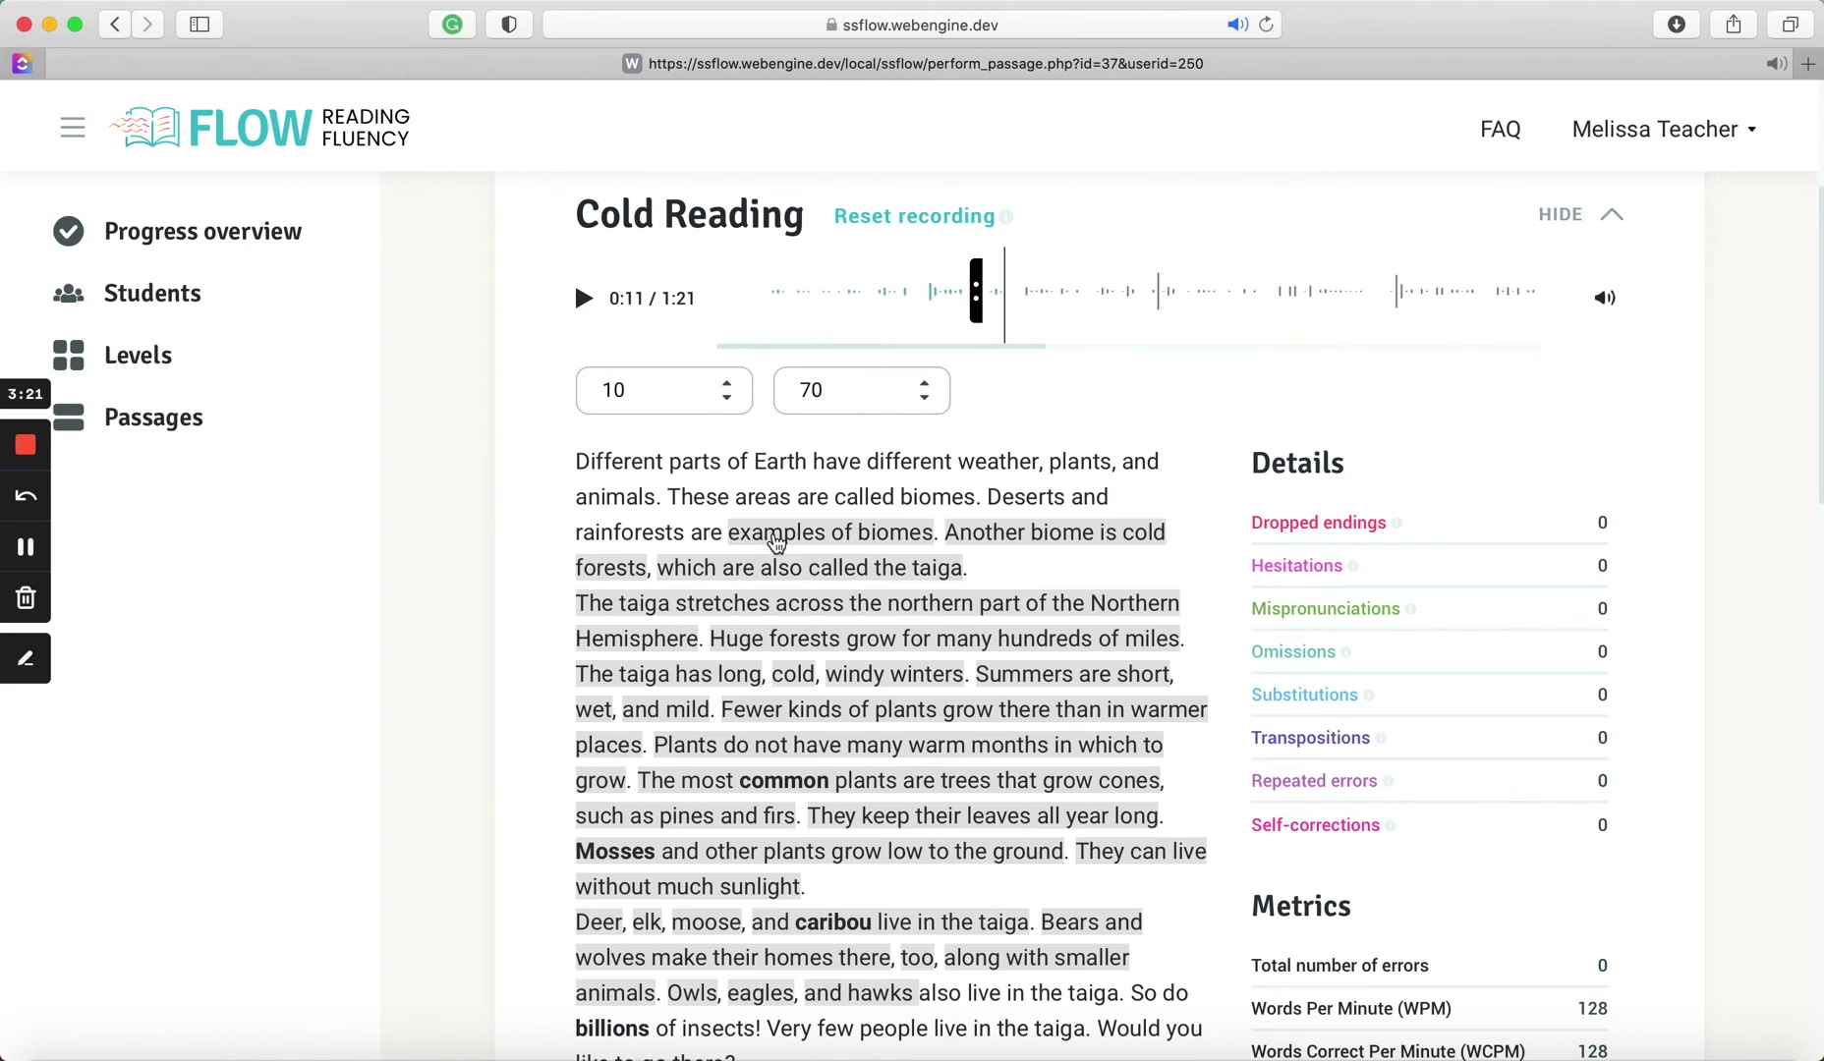
pyautogui.scroll(-1, 777, 541)
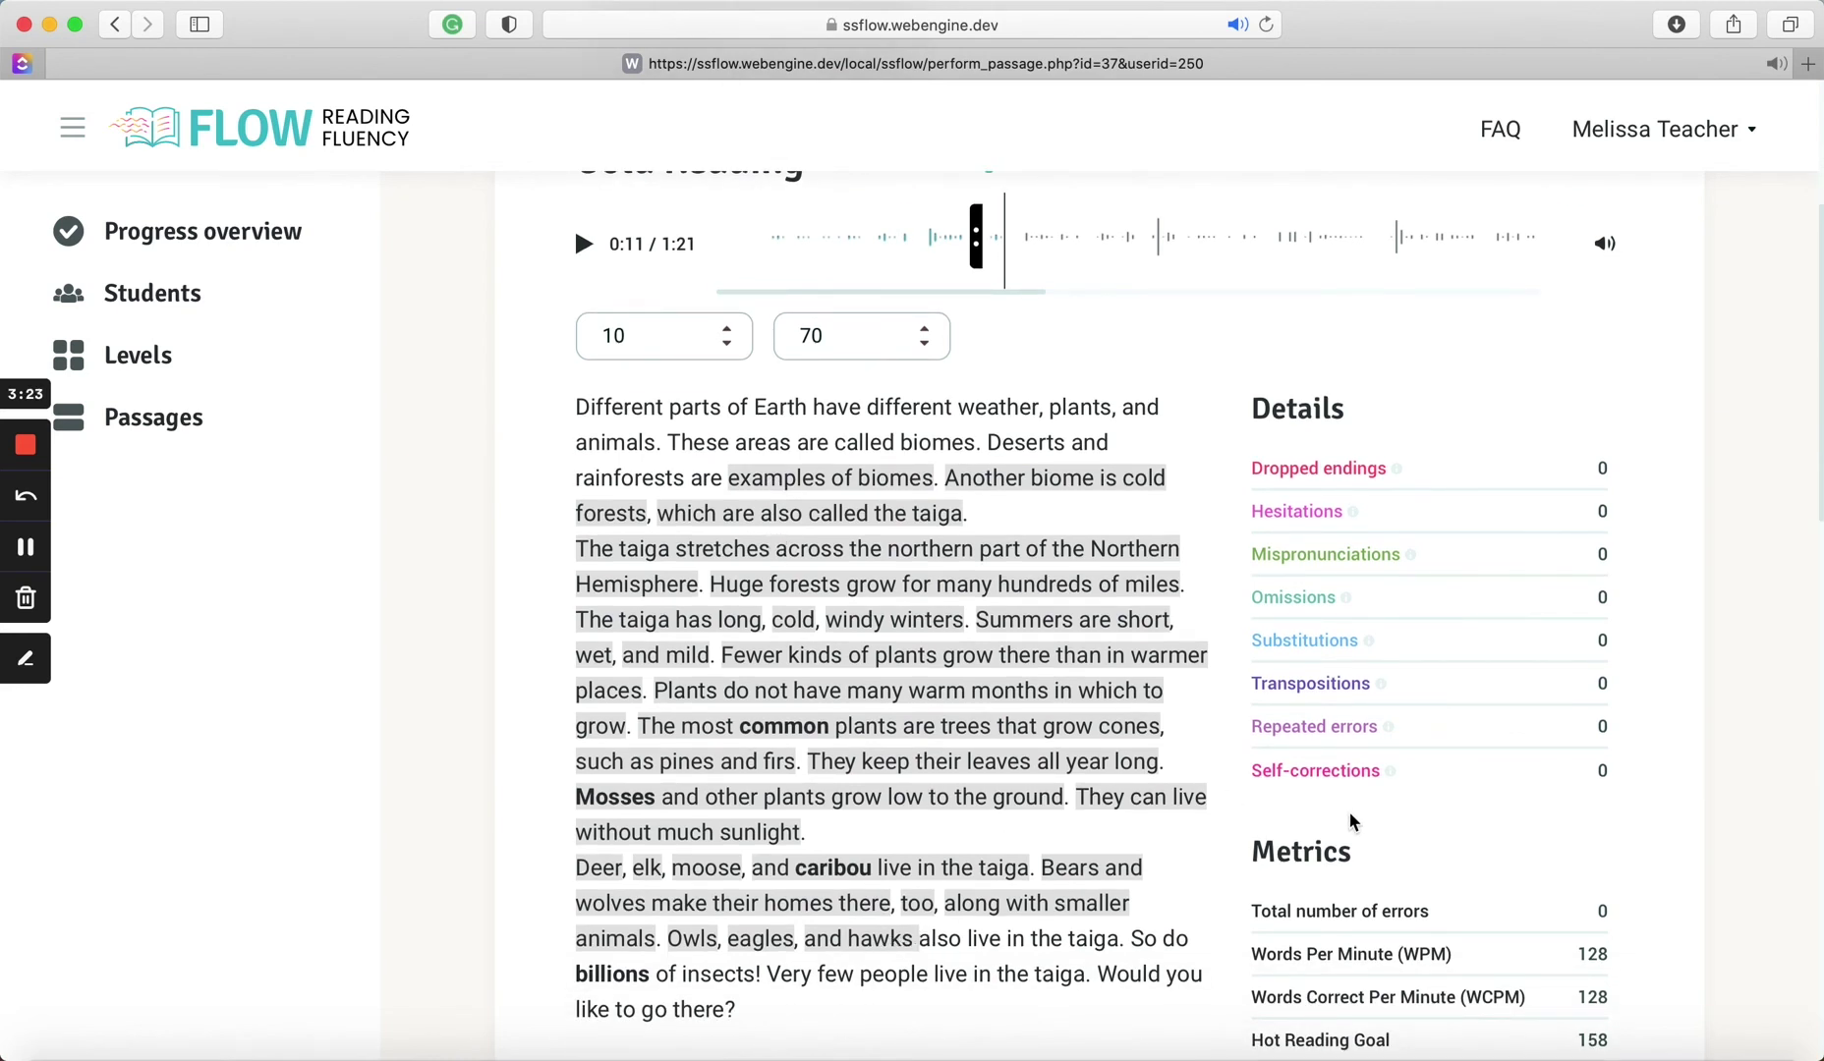
pyautogui.scroll(-1, 1354, 824)
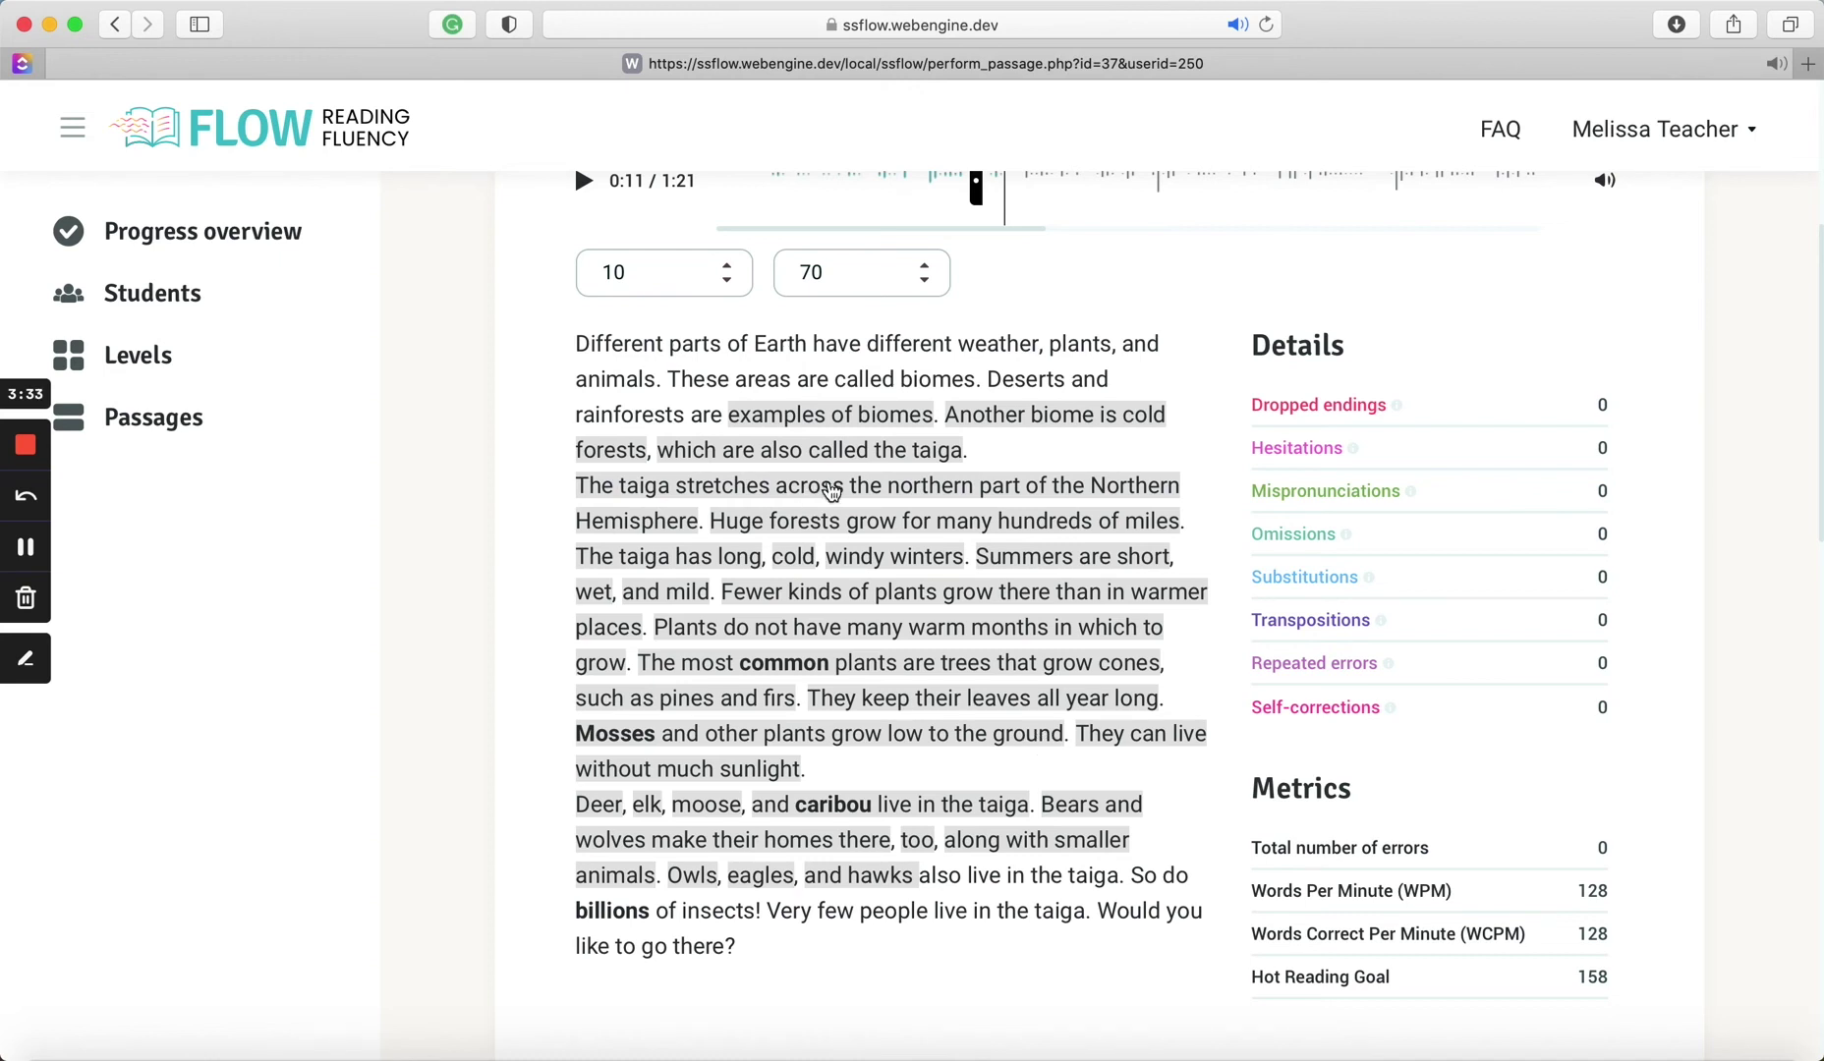
# Play the recording, pause it at 0:21, then resume playback
pyautogui.scroll(3, 833, 496)
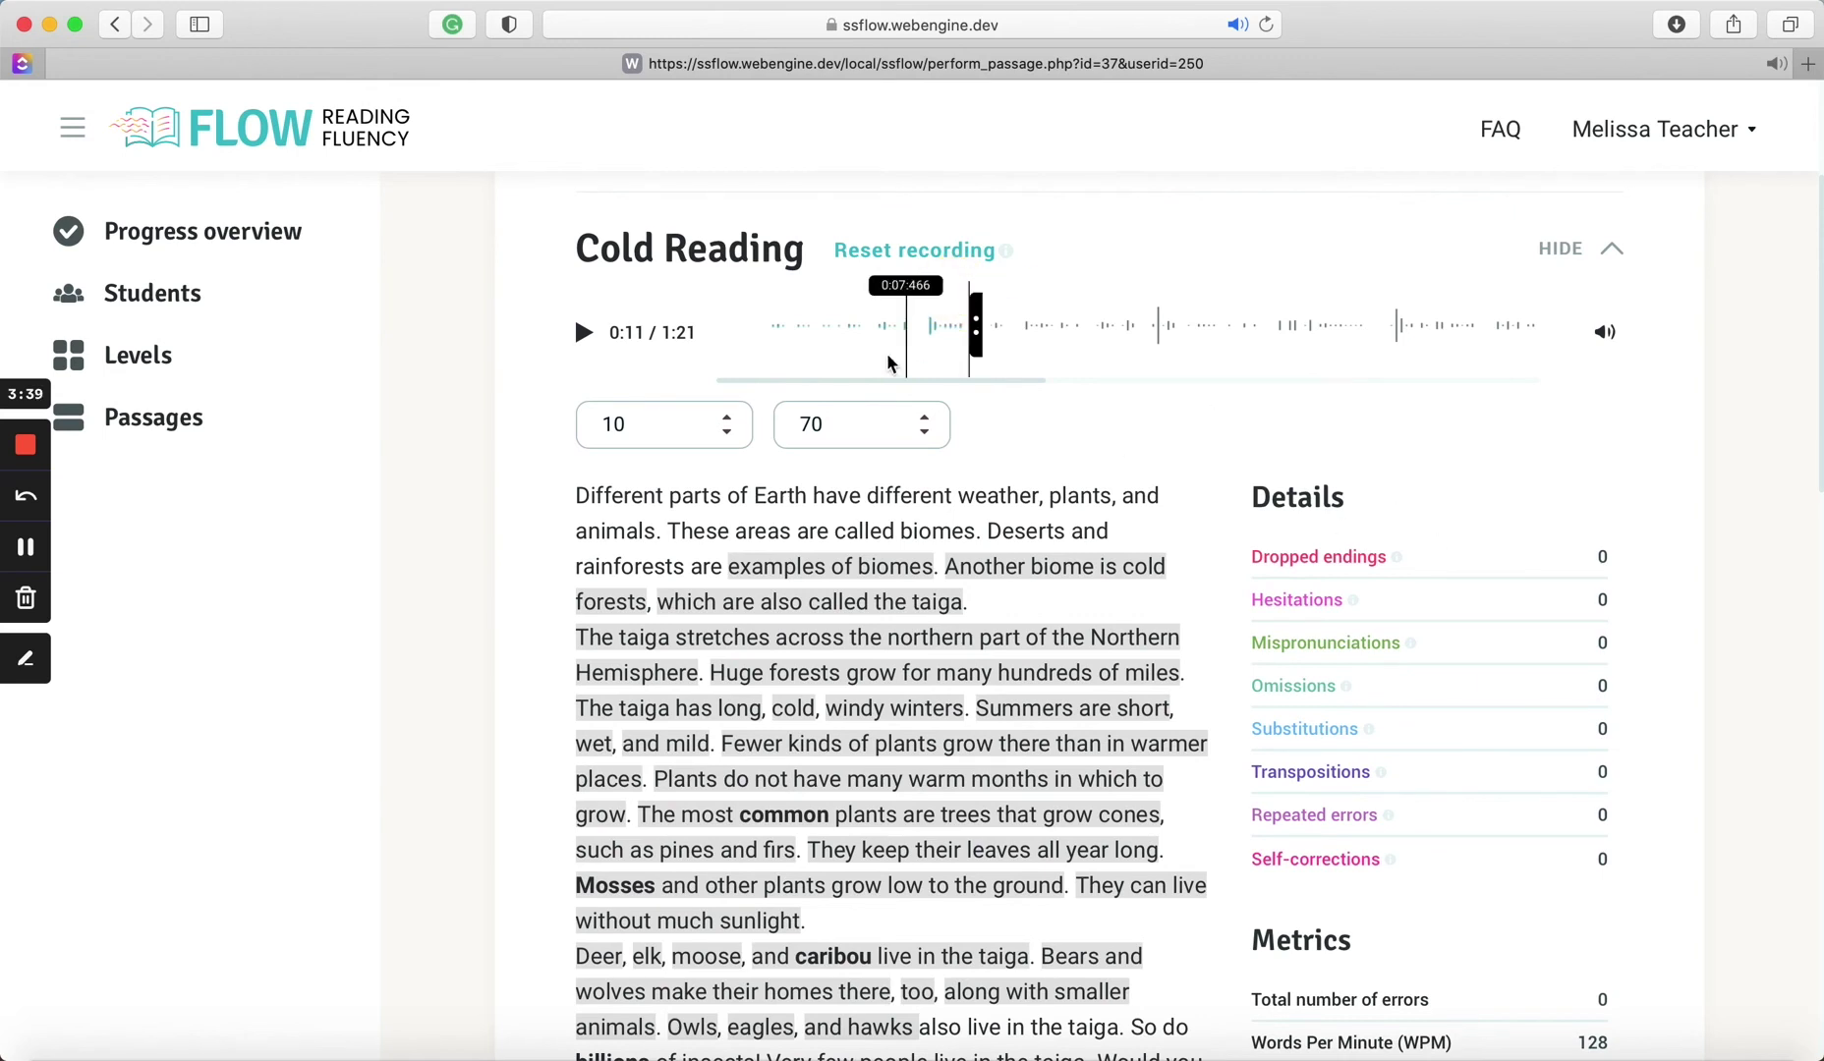
pyautogui.click(585, 338)
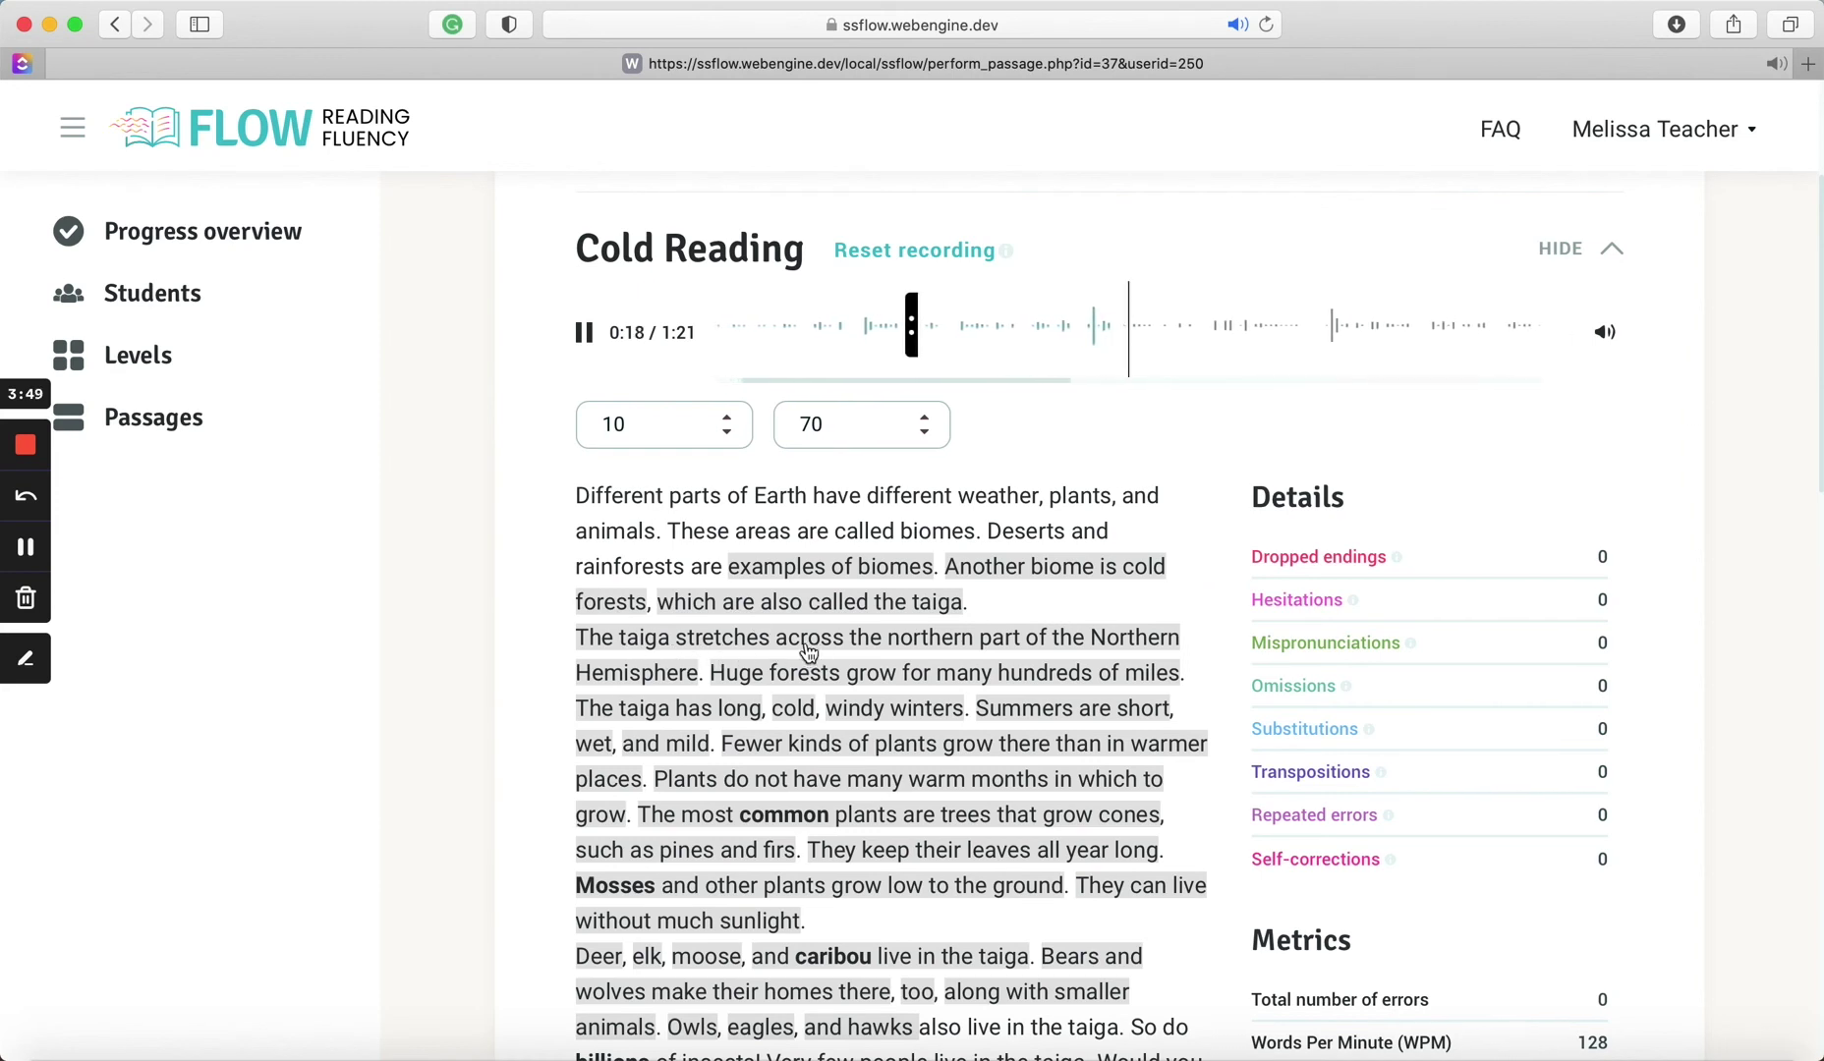
pyautogui.click(586, 338)
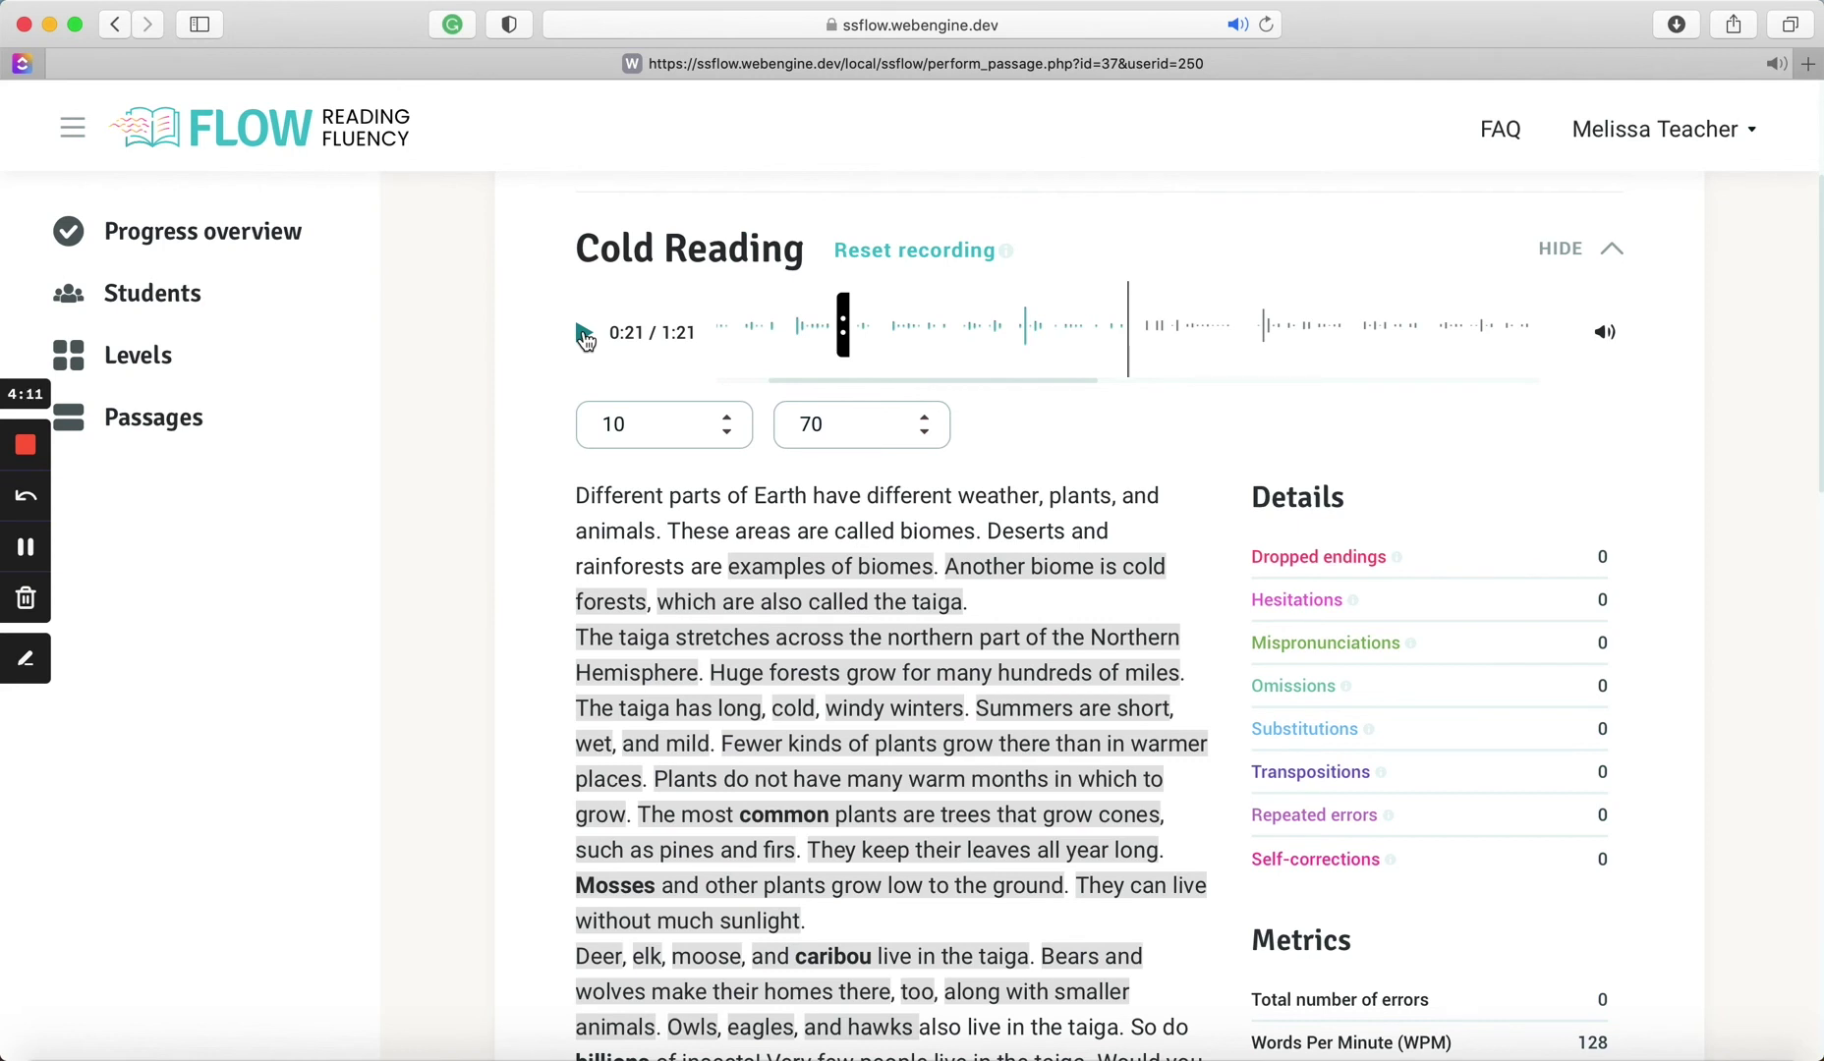
pyautogui.click(585, 336)
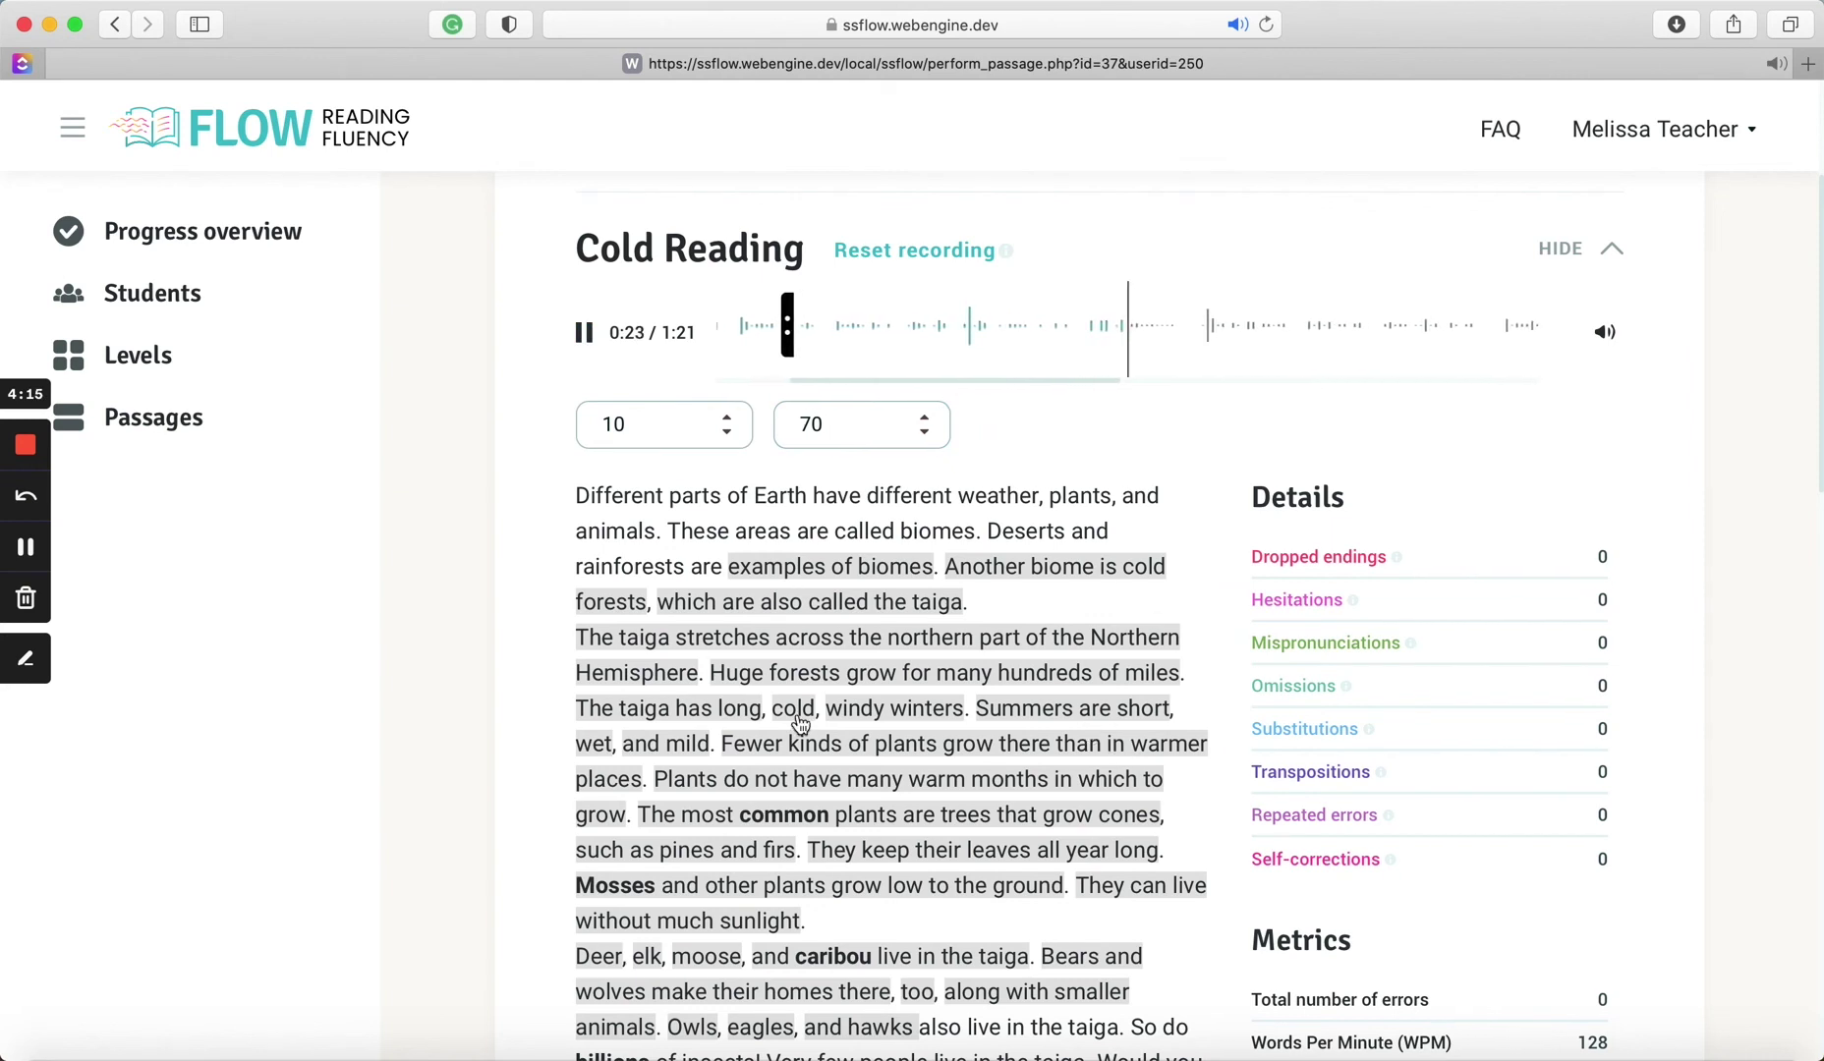
# Mark the word 'hundreds' as a mispronunciation, making total errors 1
pyautogui.click(1049, 678)
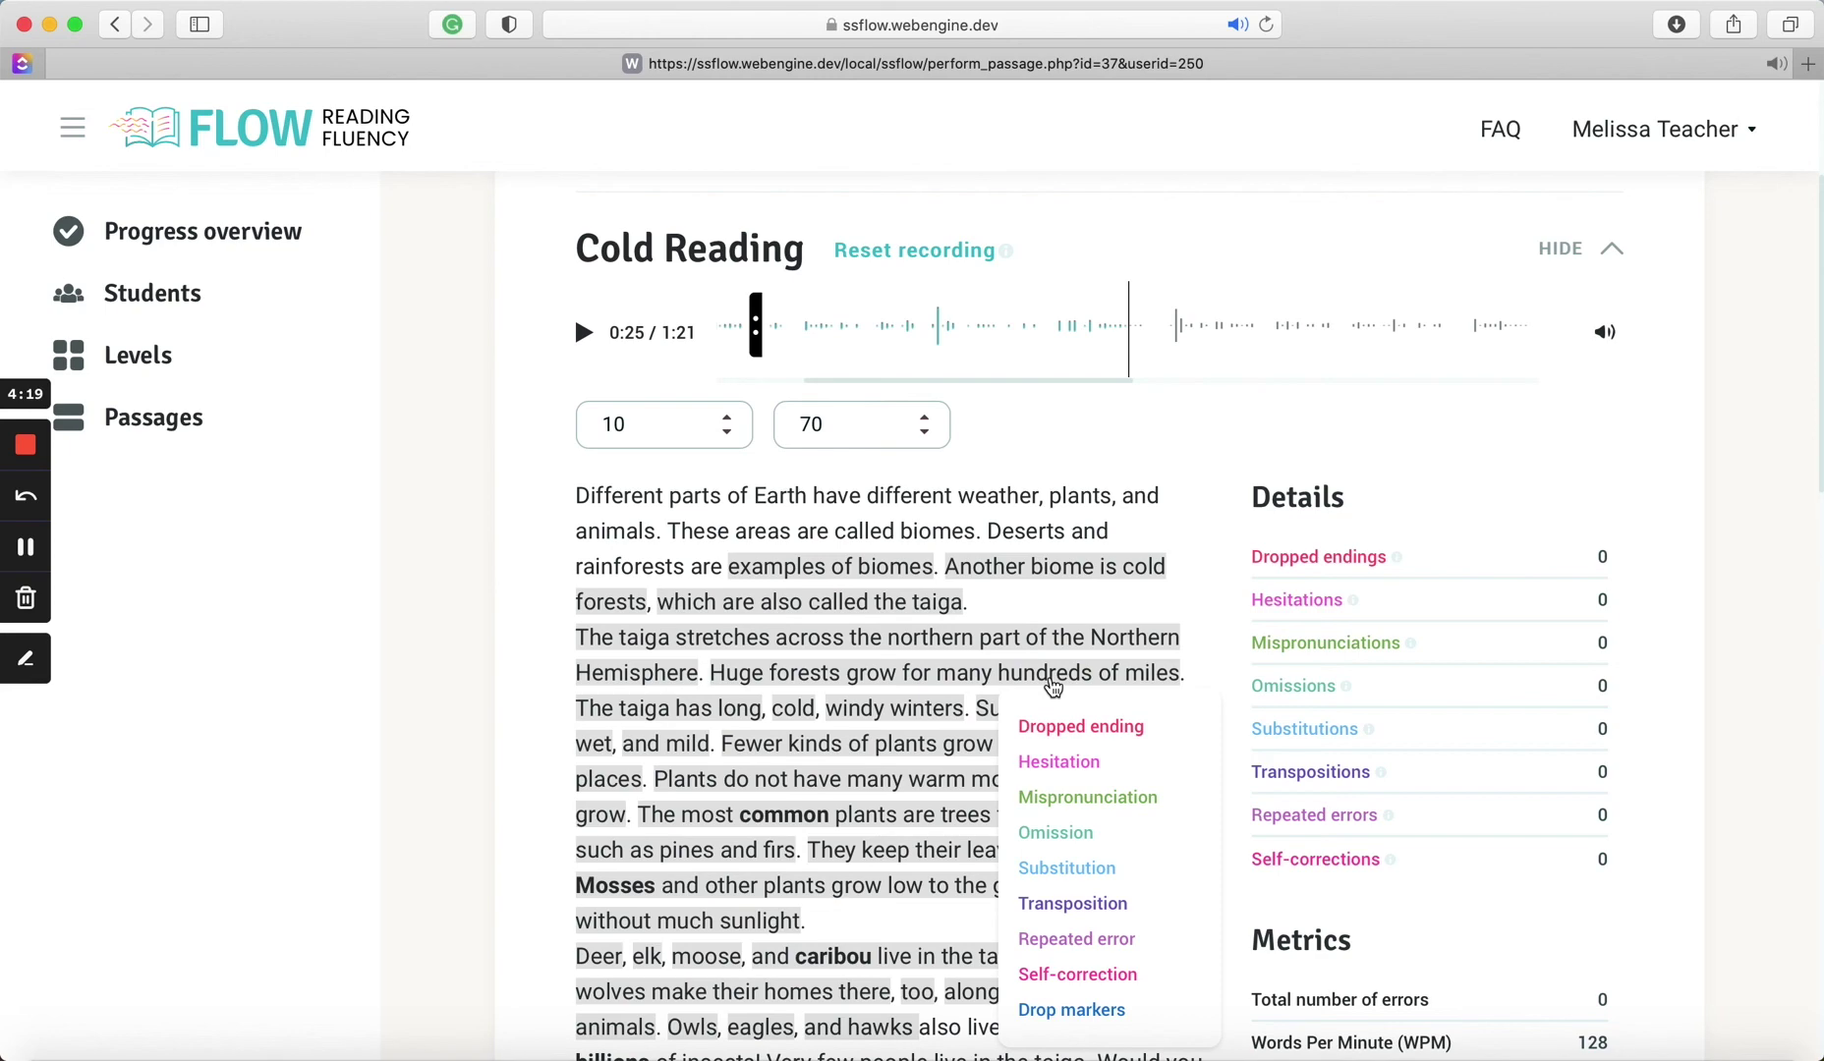
pyautogui.scroll(-1, 1090, 846)
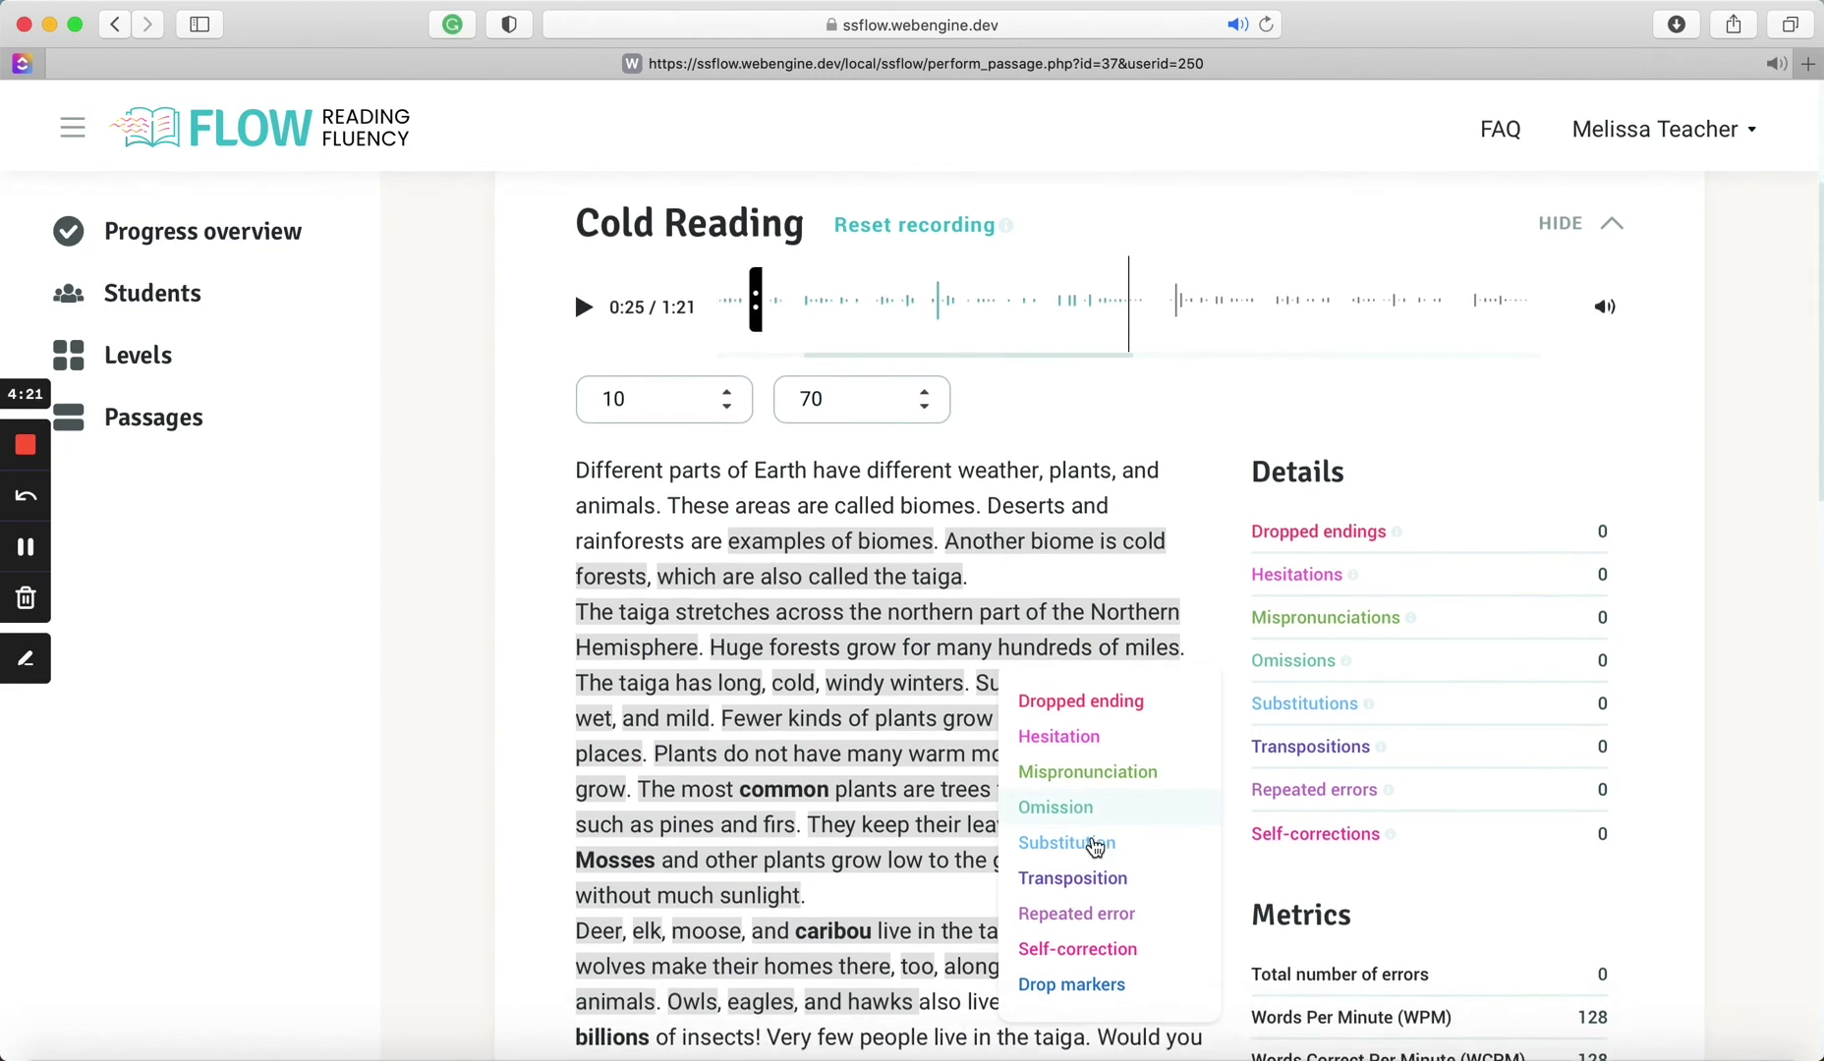
pyautogui.scroll(-3, 1094, 848)
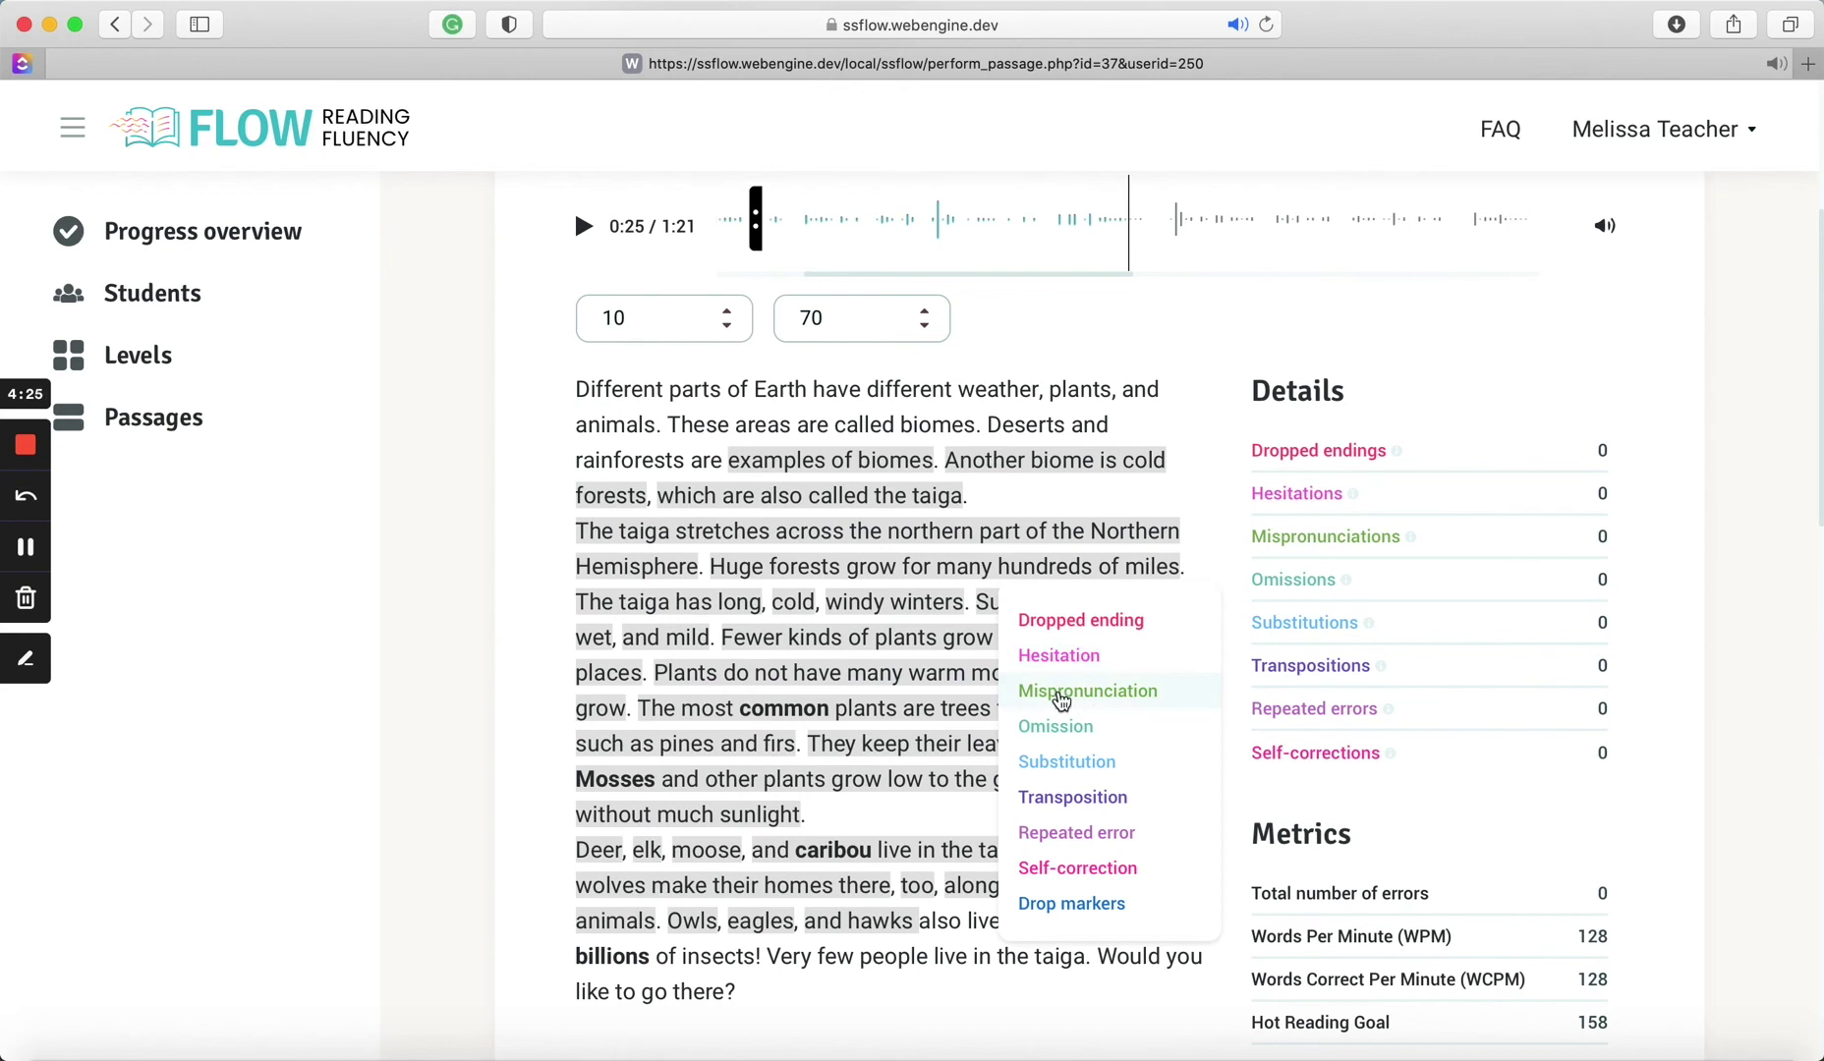
pyautogui.click(1065, 693)
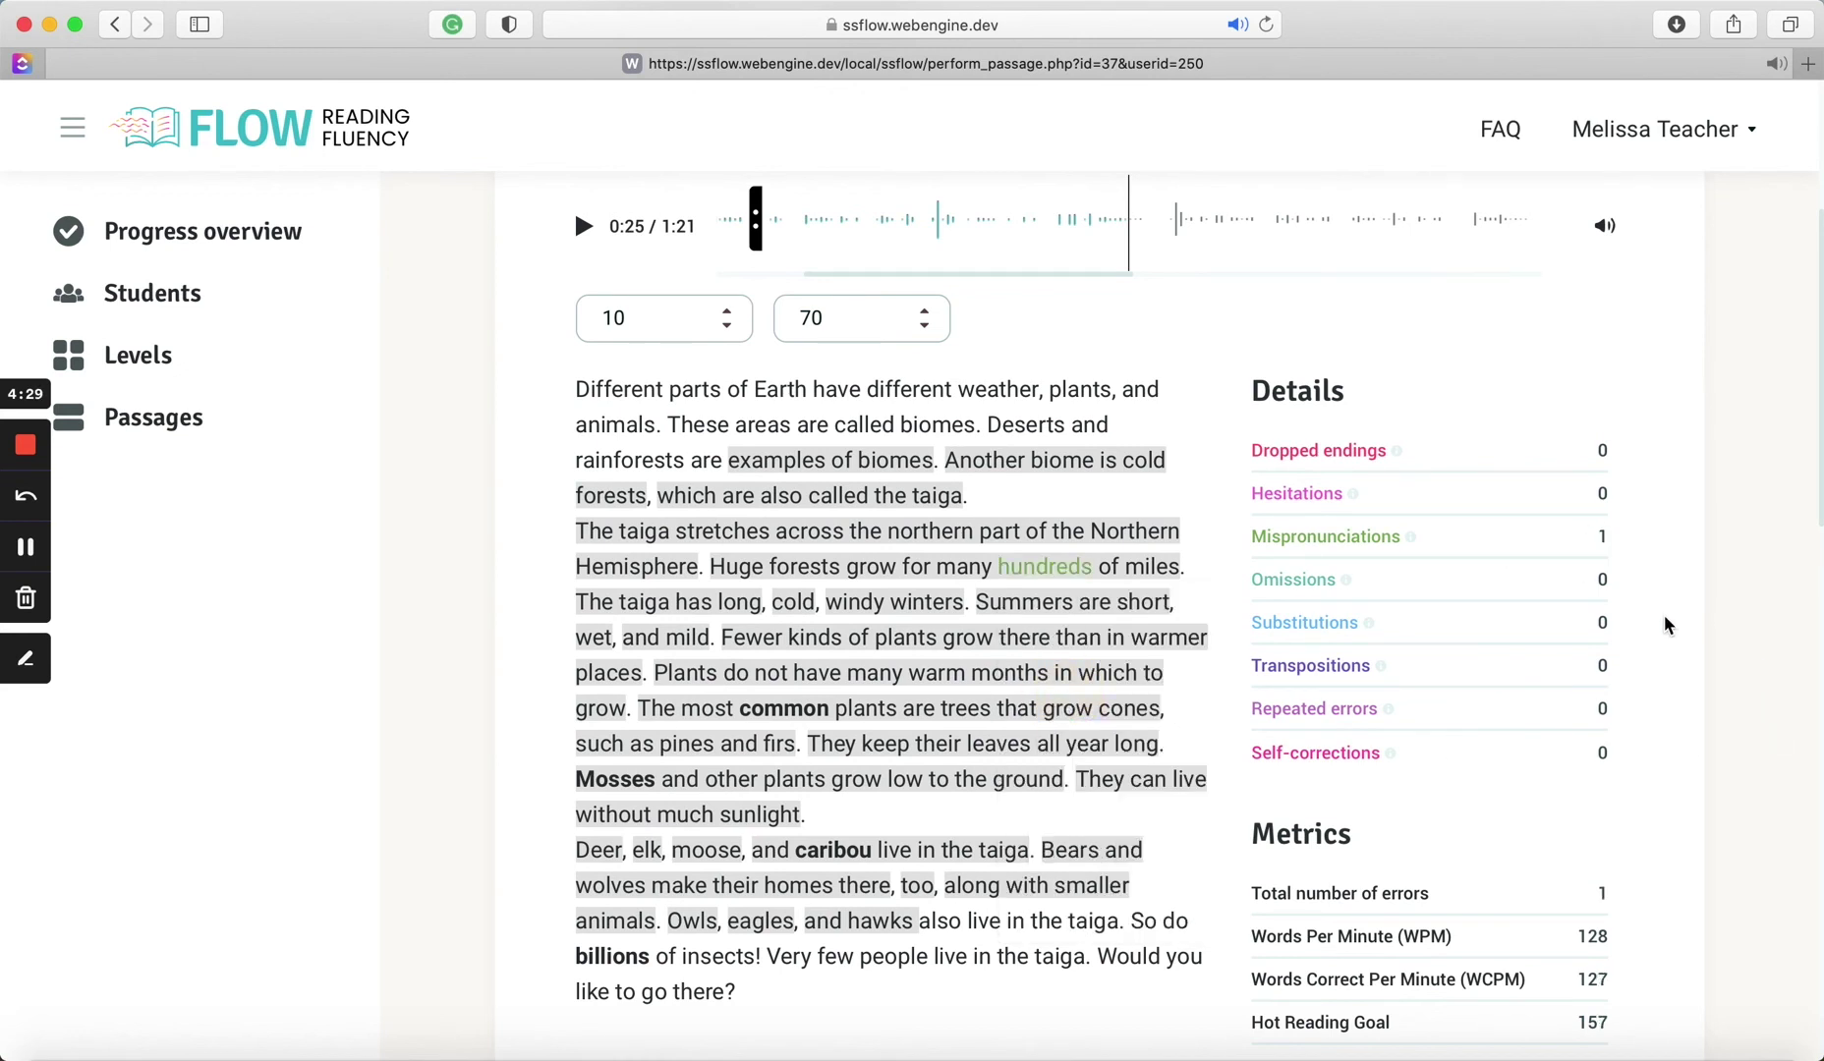
pyautogui.scroll(-2, 1665, 617)
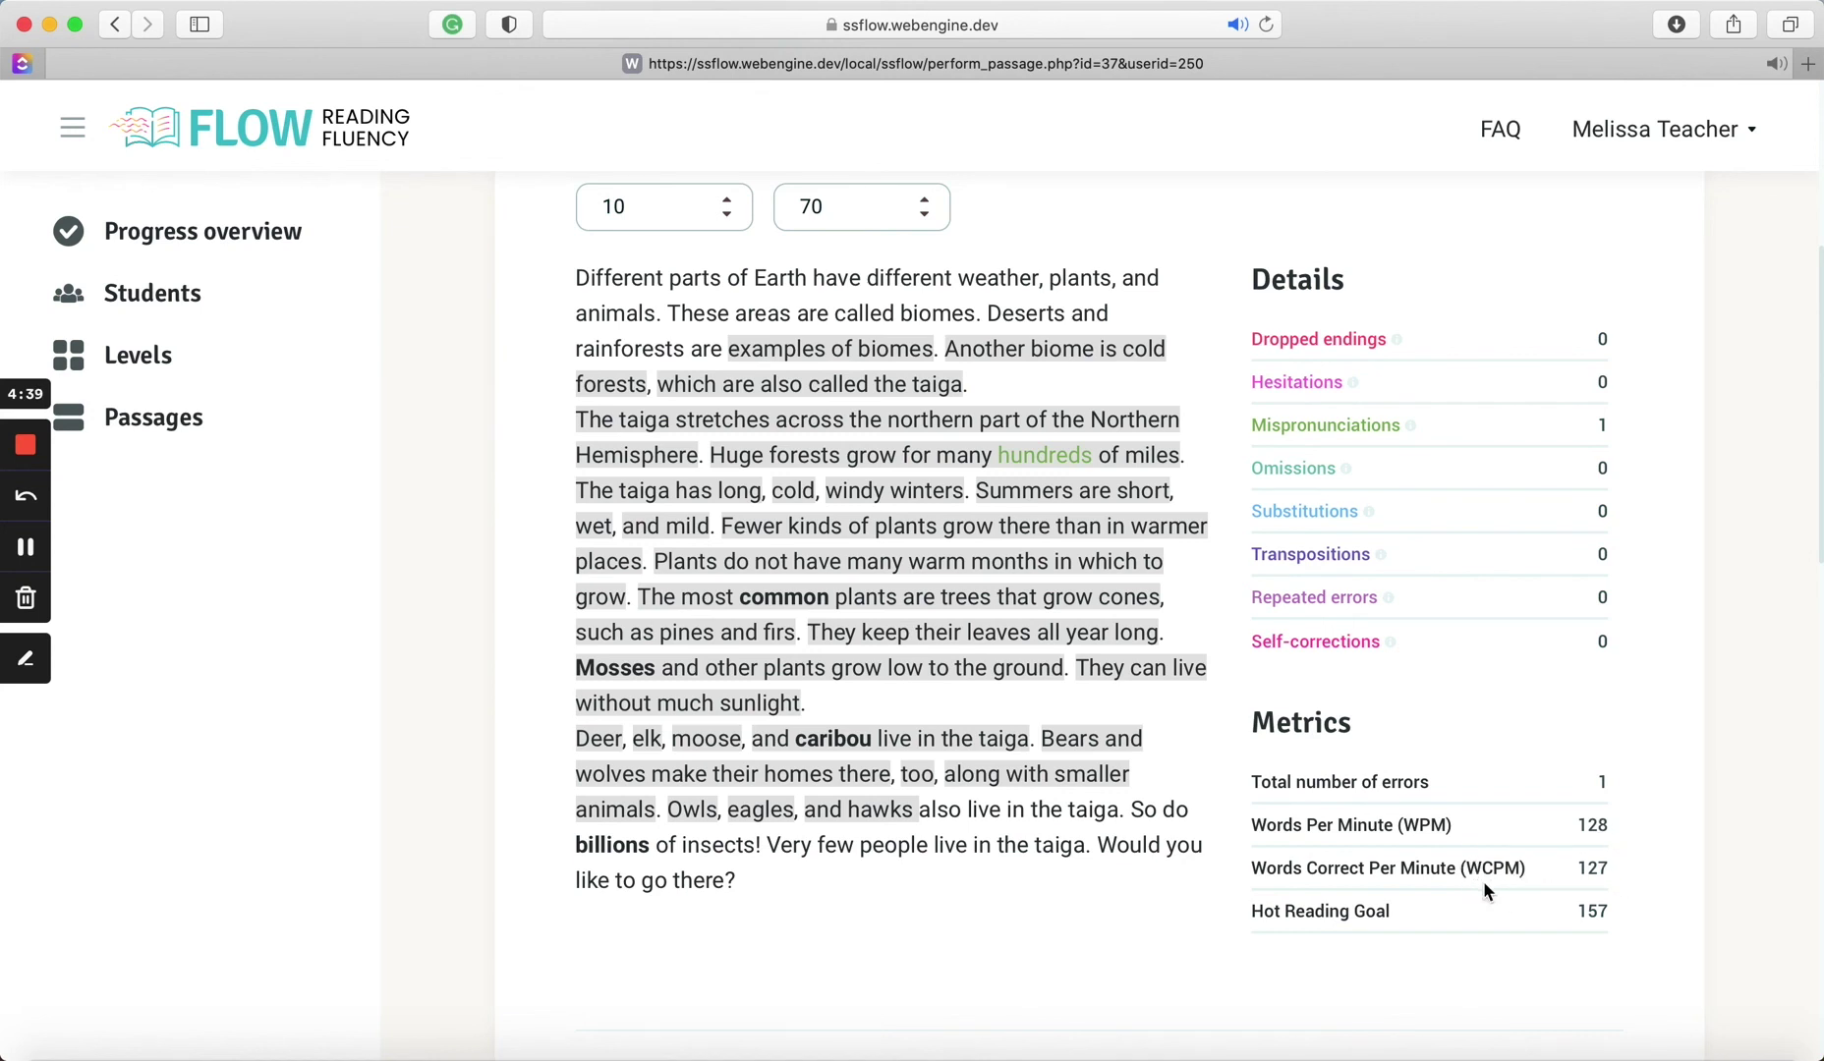
pyautogui.scroll(5, 870, 691)
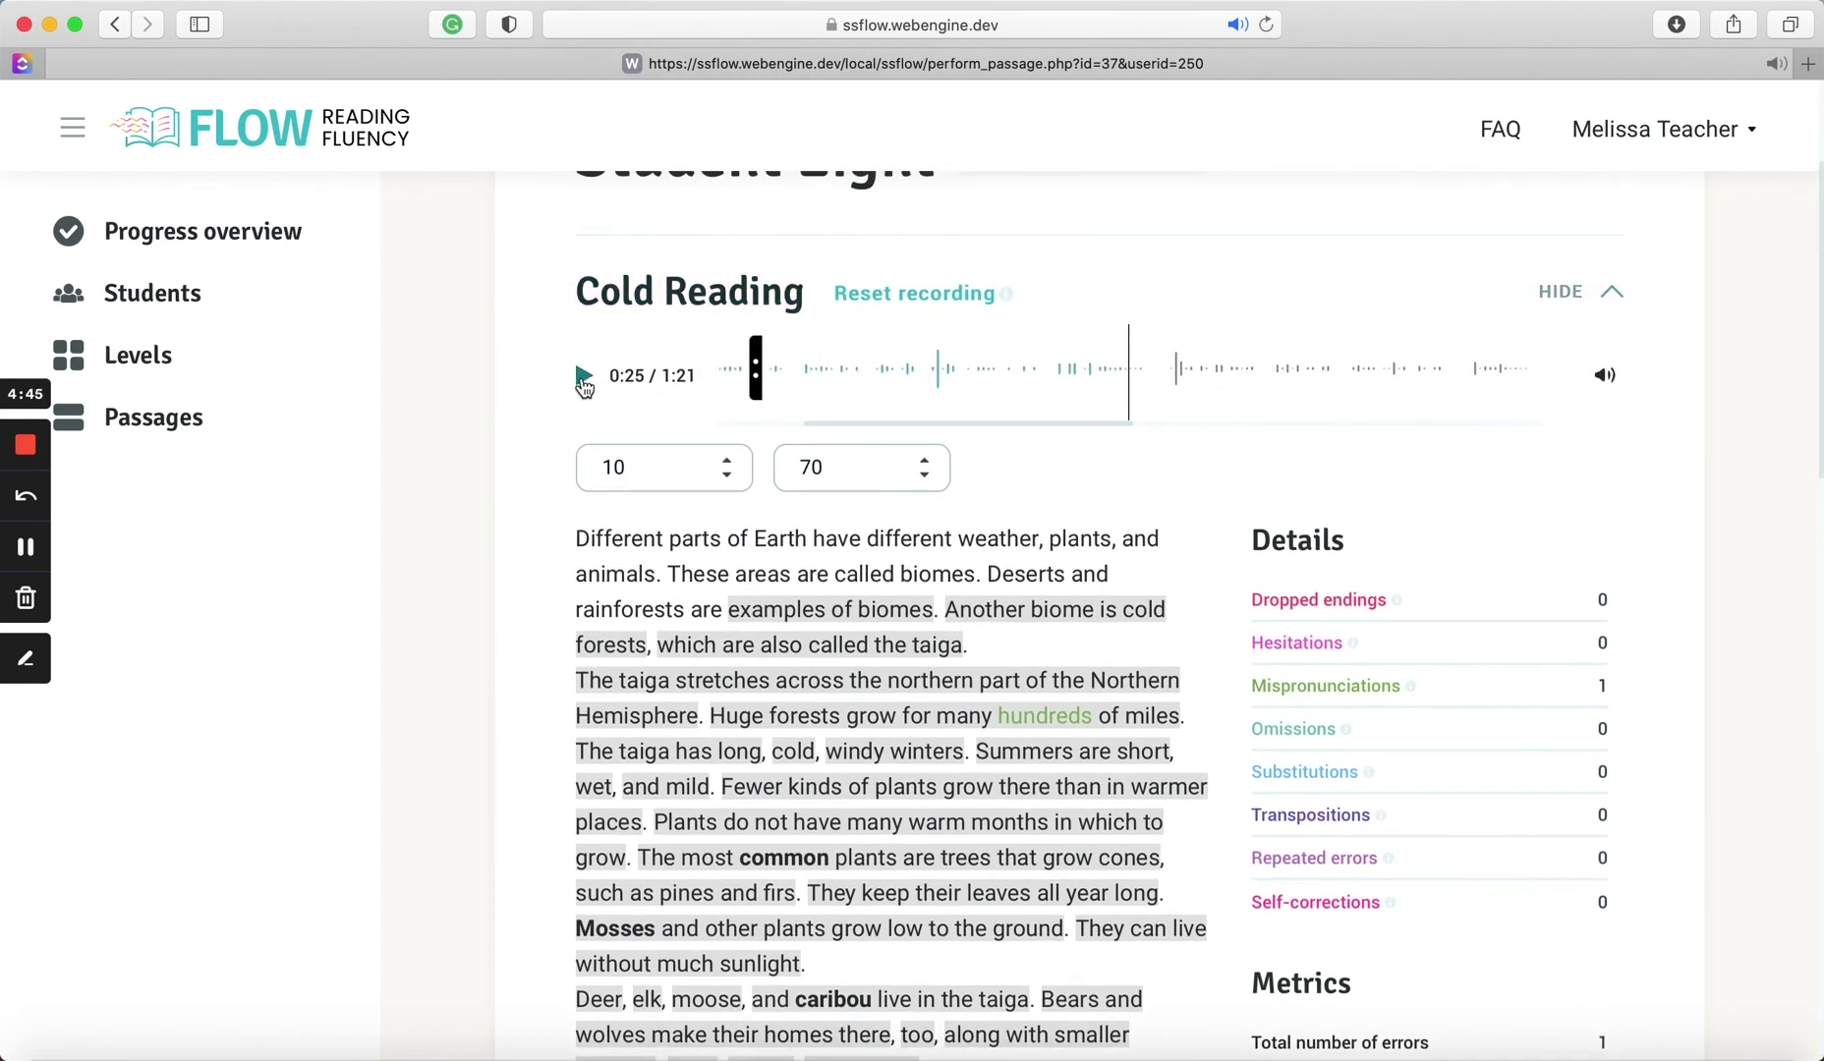
# Resume playback from 0:25 and mark 'plants' as a self-correction
pyautogui.click(584, 379)
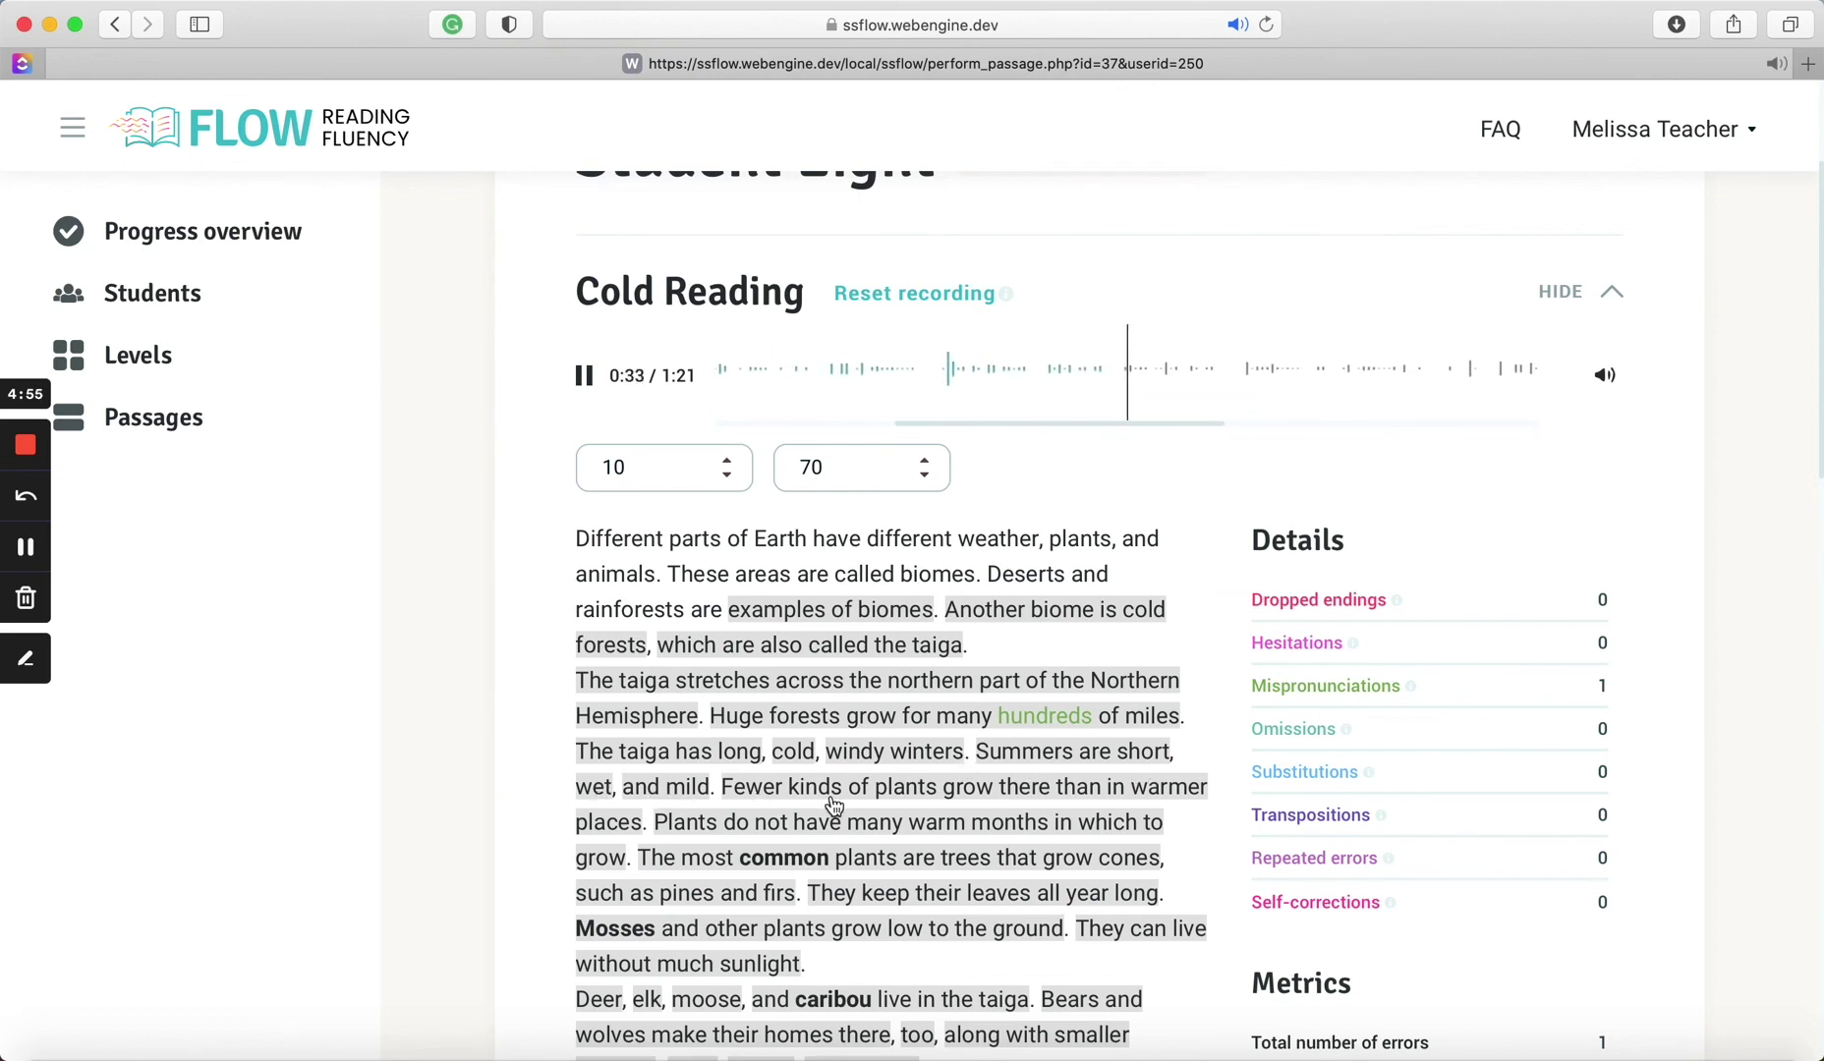
pyautogui.click(902, 815)
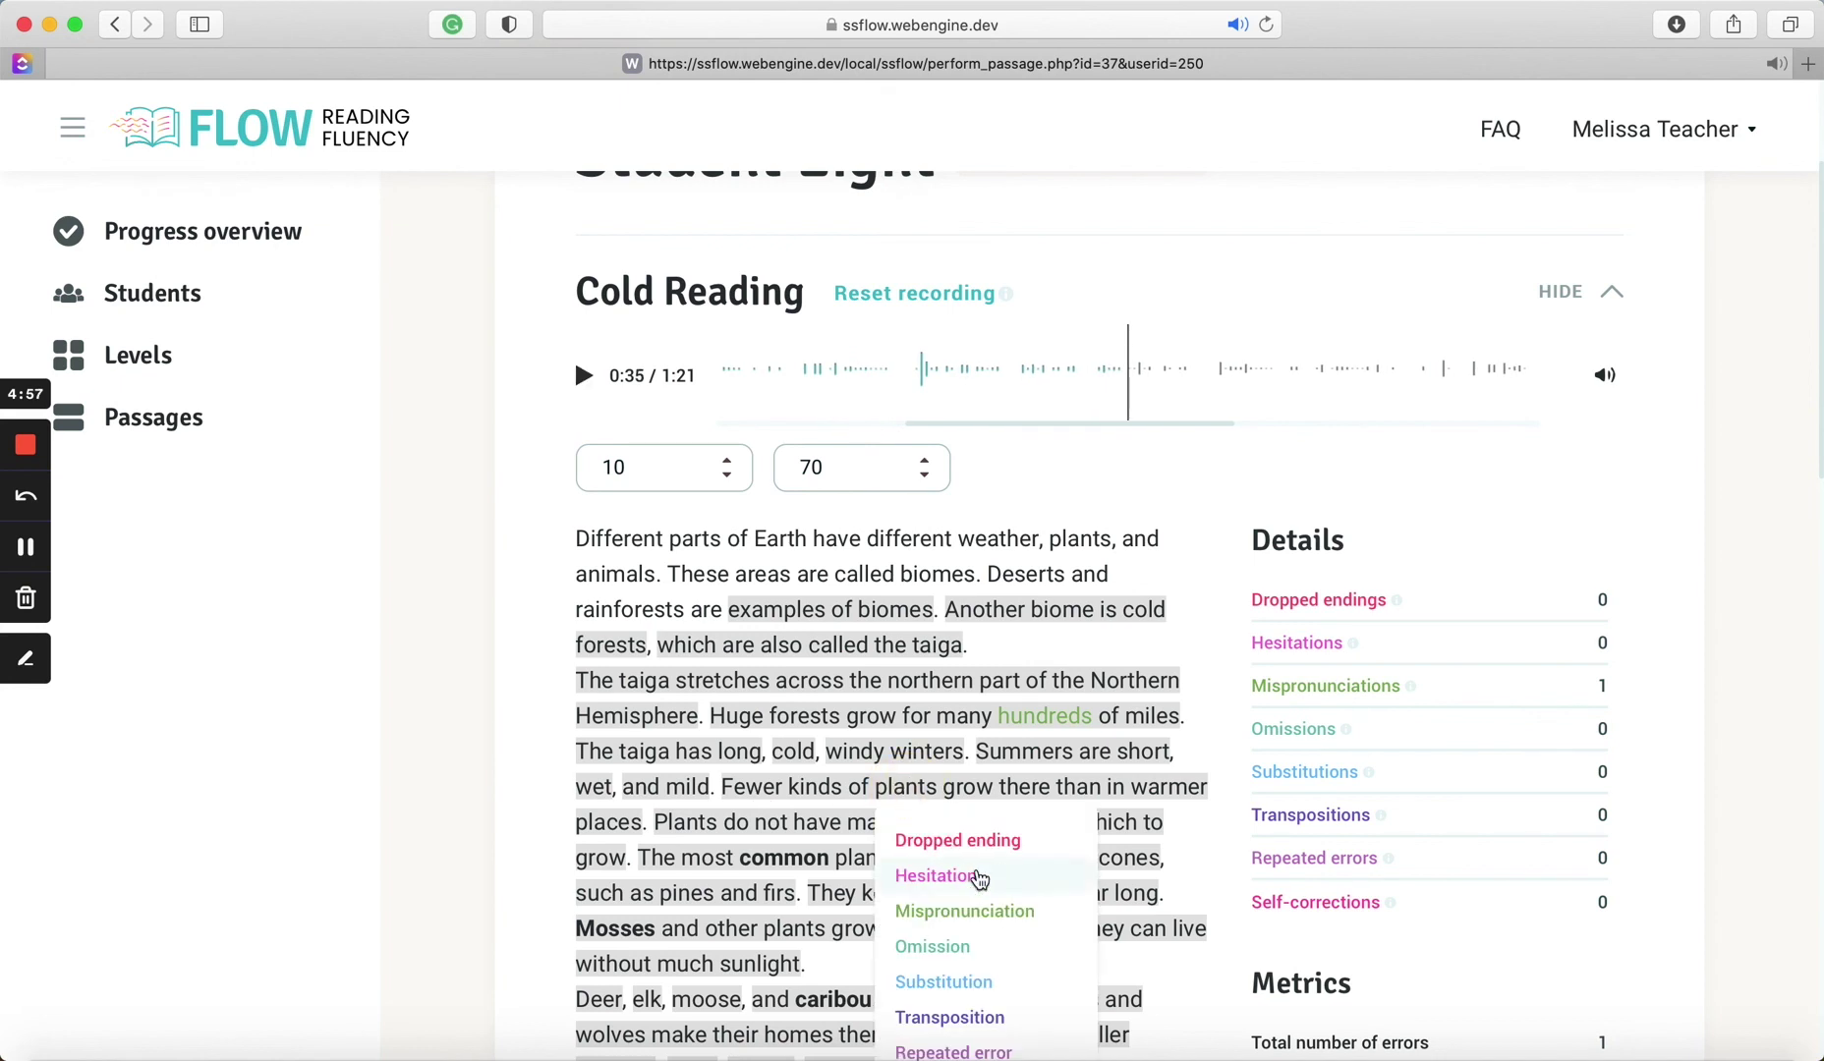
pyautogui.scroll(-3, 990, 887)
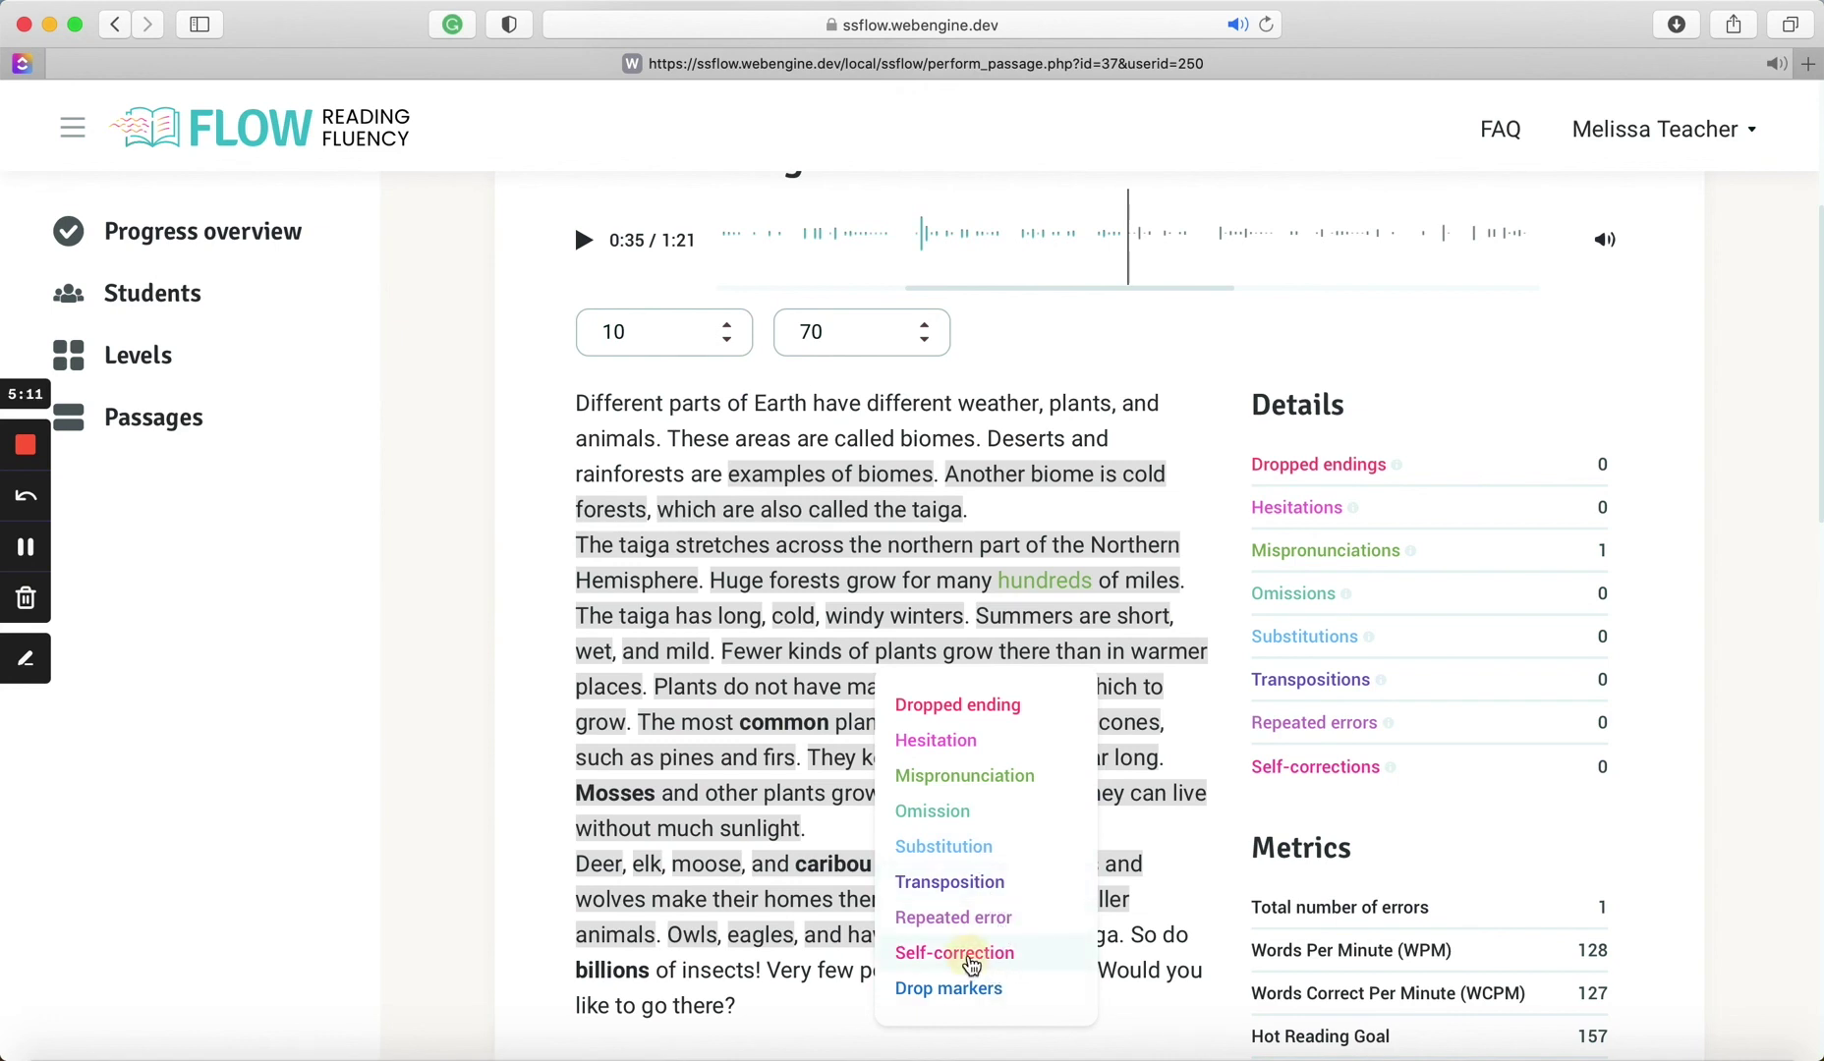
pyautogui.click(970, 959)
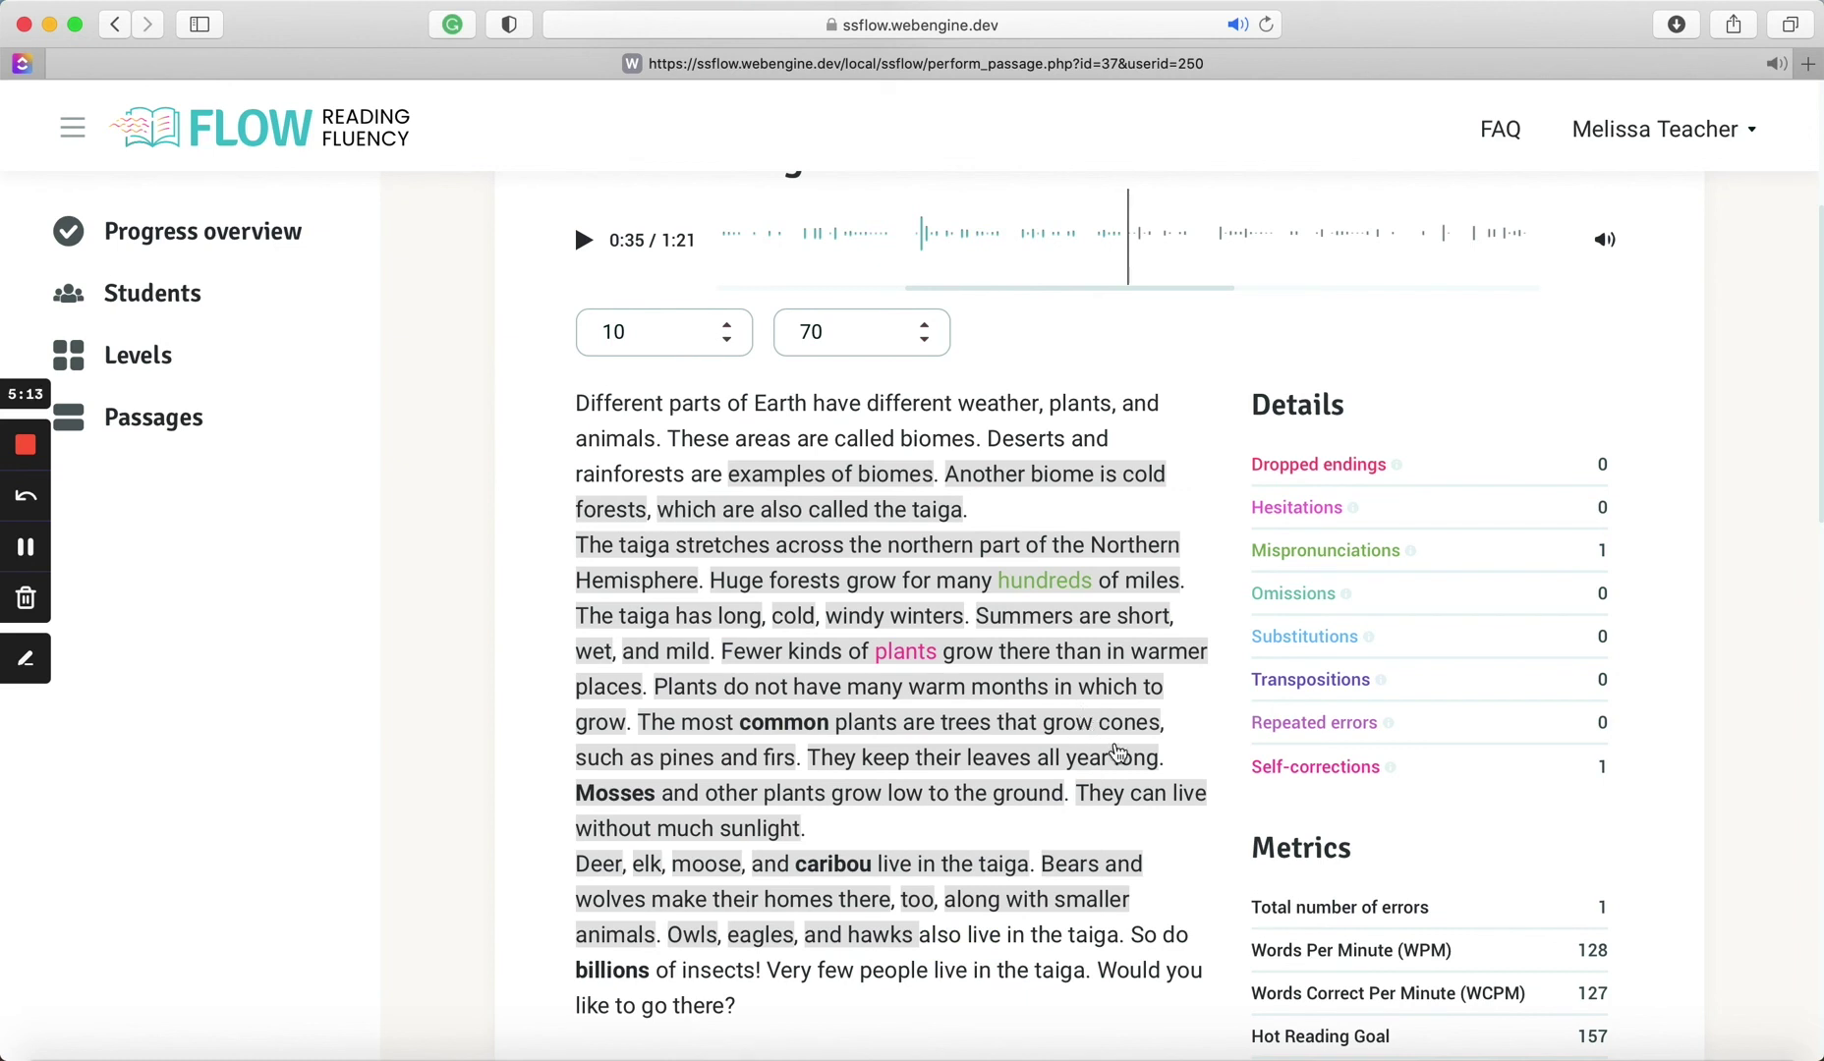
pyautogui.scroll(-2, 1603, 764)
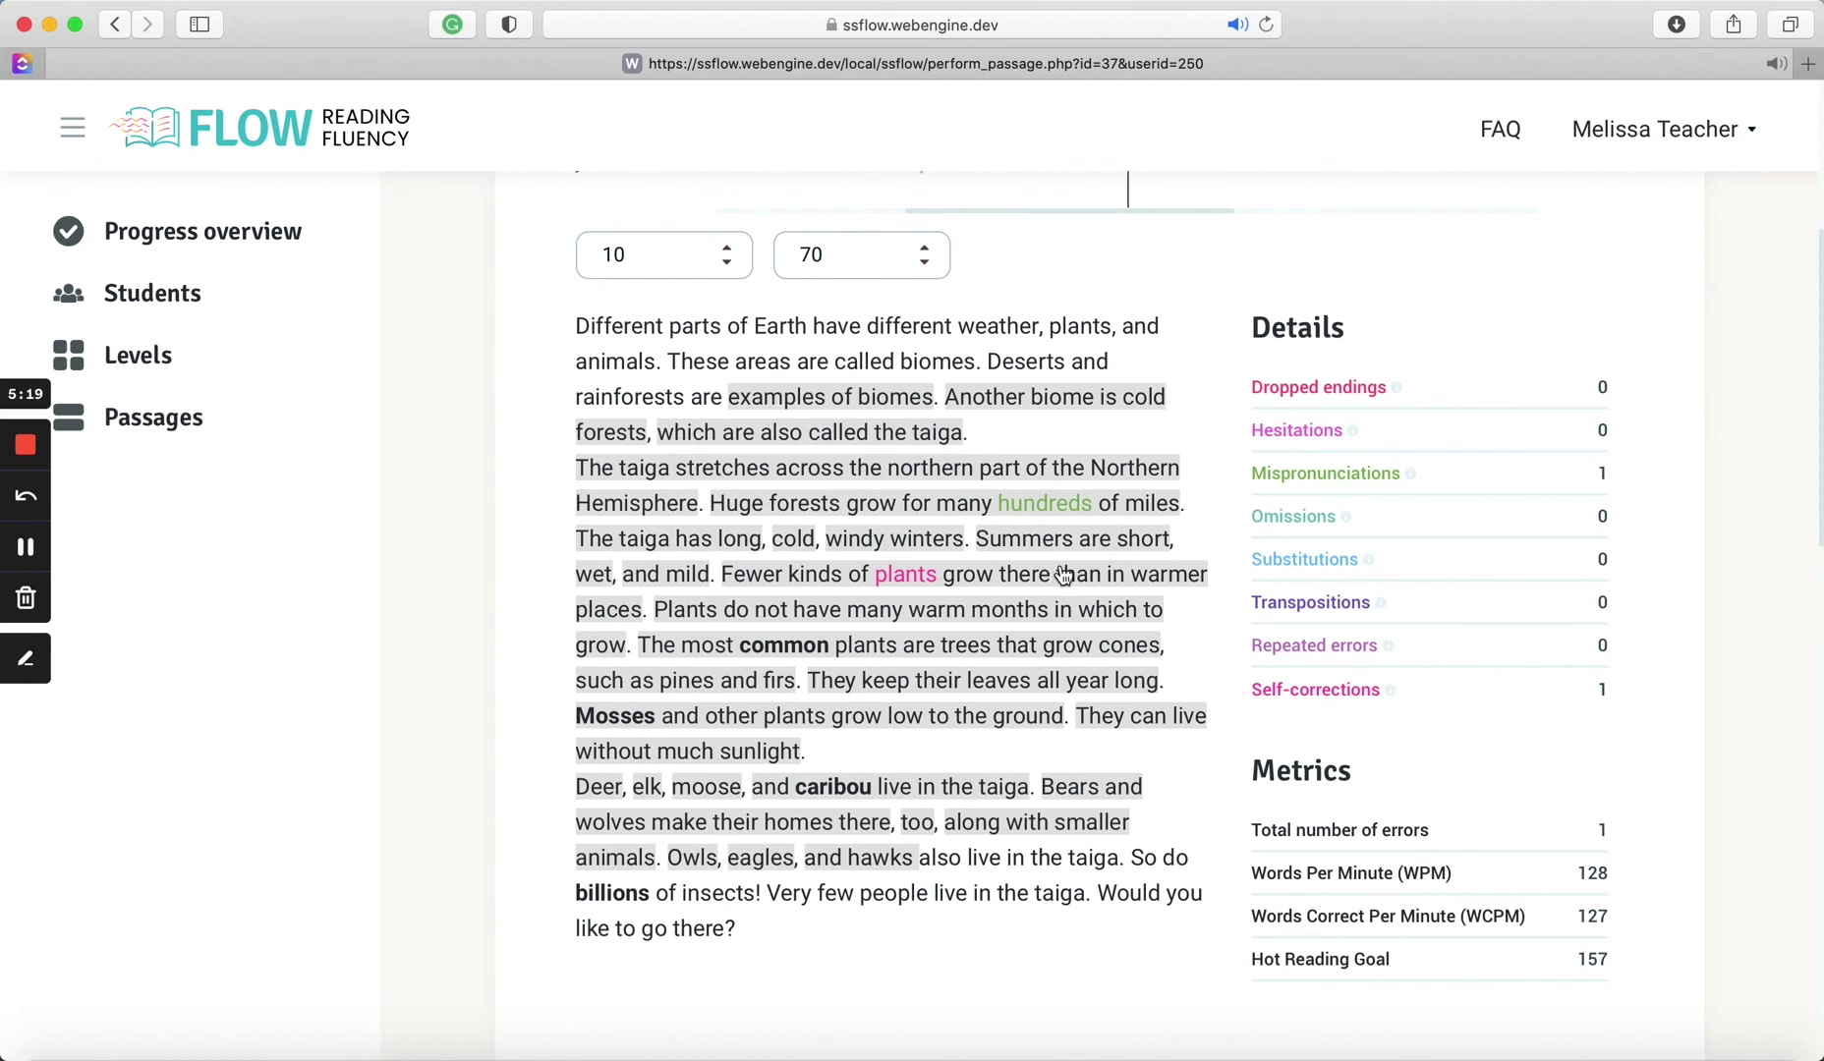
# Play the recording from 0:35 to 0:41, then scroll down to Update passage
pyautogui.scroll(1, 973, 585)
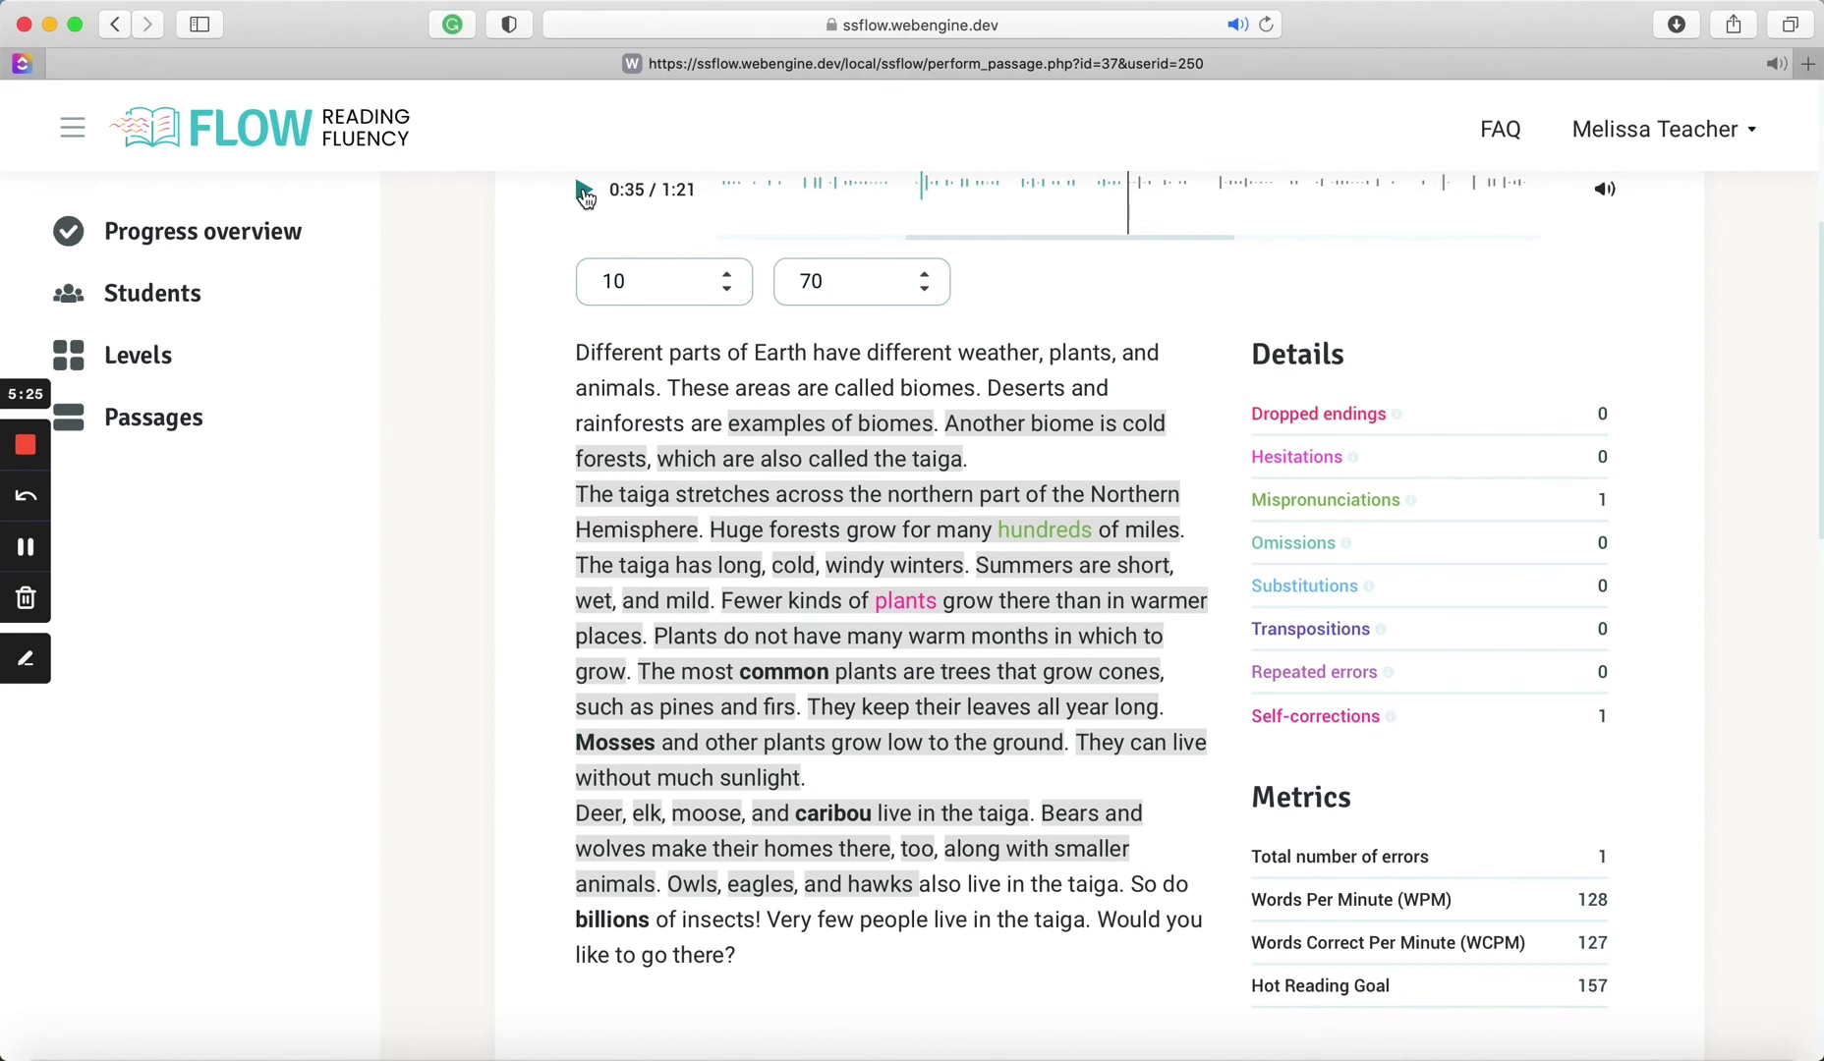
pyautogui.click(585, 193)
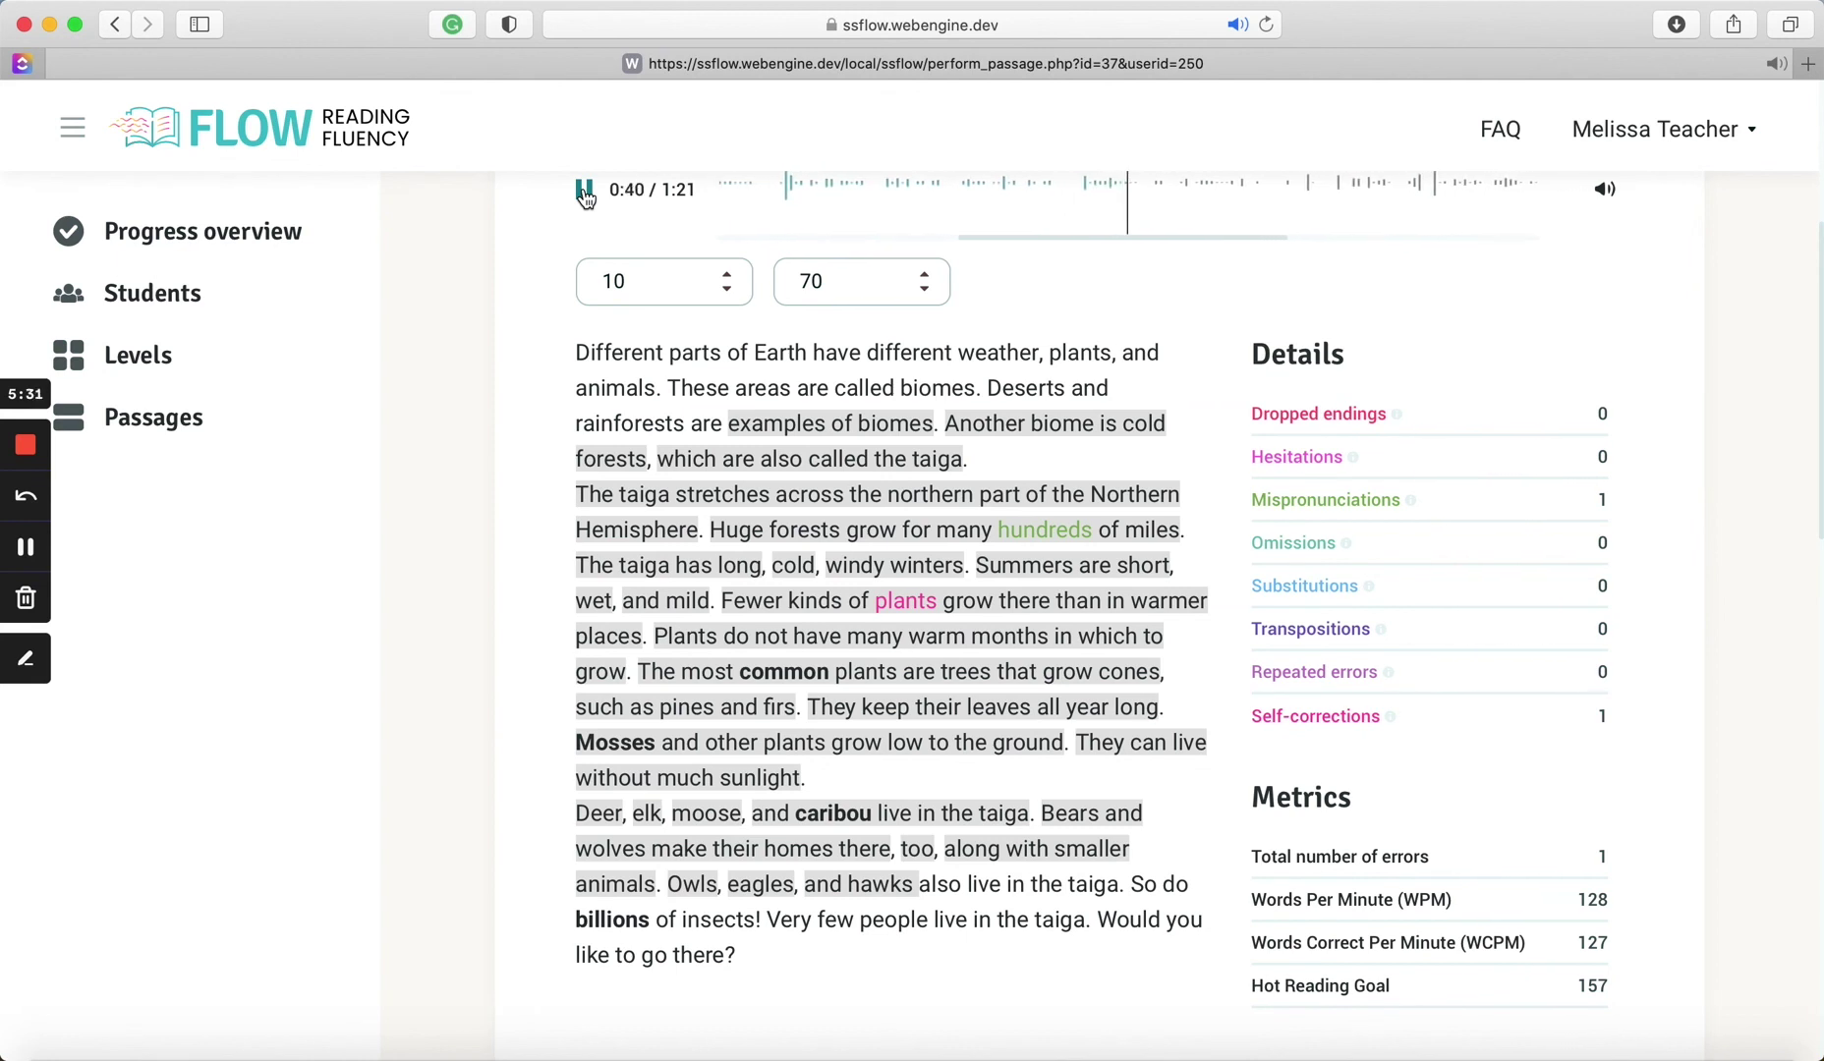
pyautogui.click(585, 192)
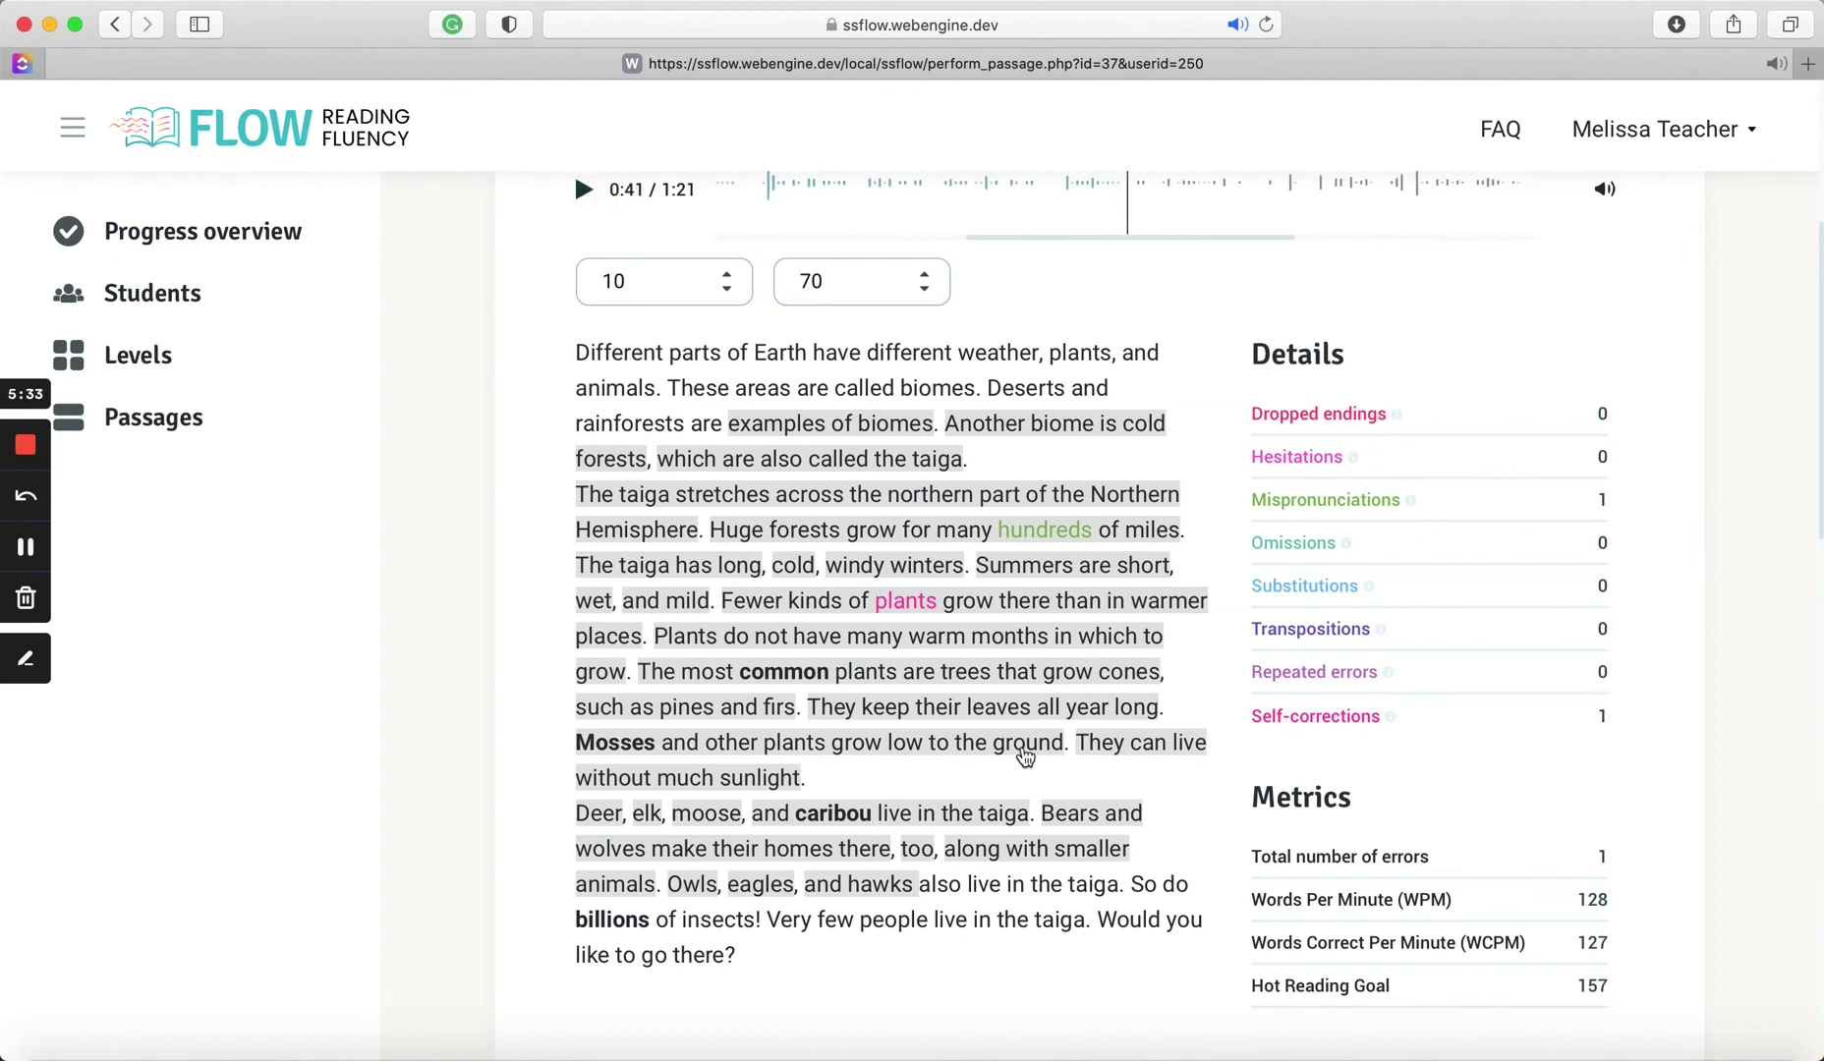
pyautogui.scroll(-1, 991, 770)
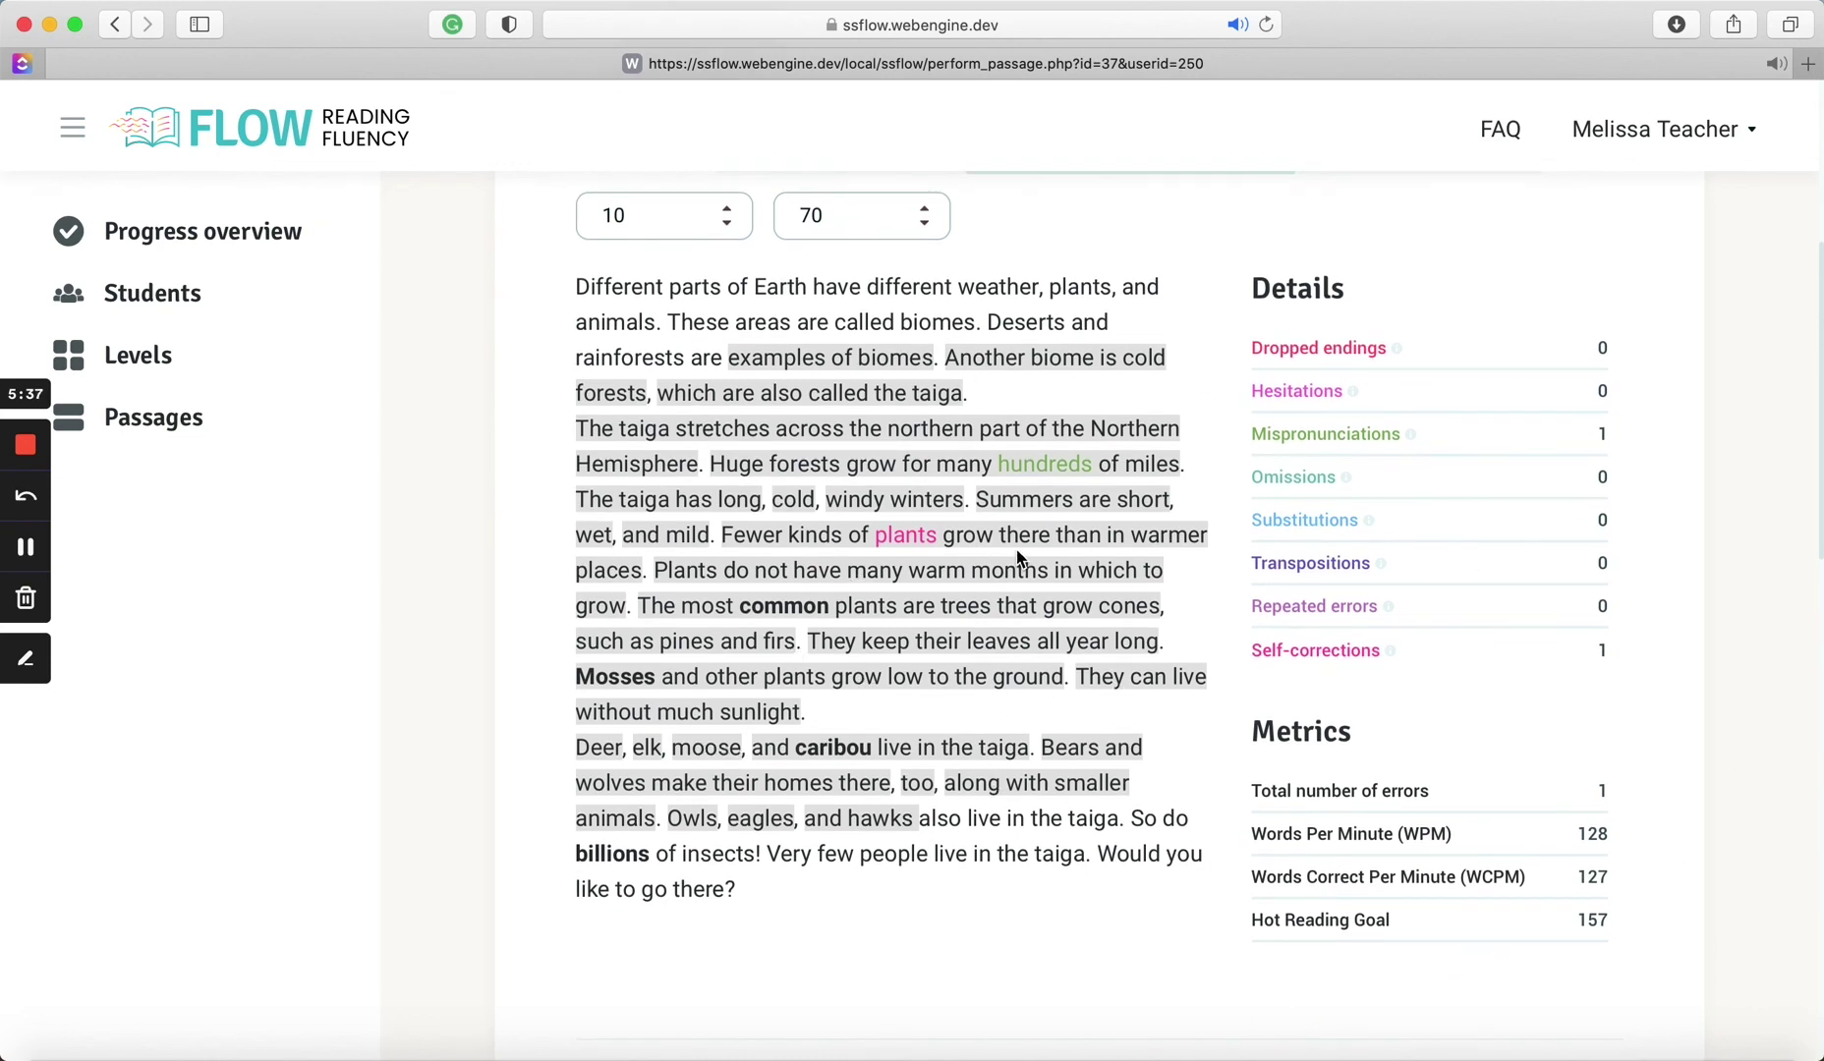
pyautogui.scroll(-2, 1018, 558)
pyautogui.scroll(-1, 1019, 558)
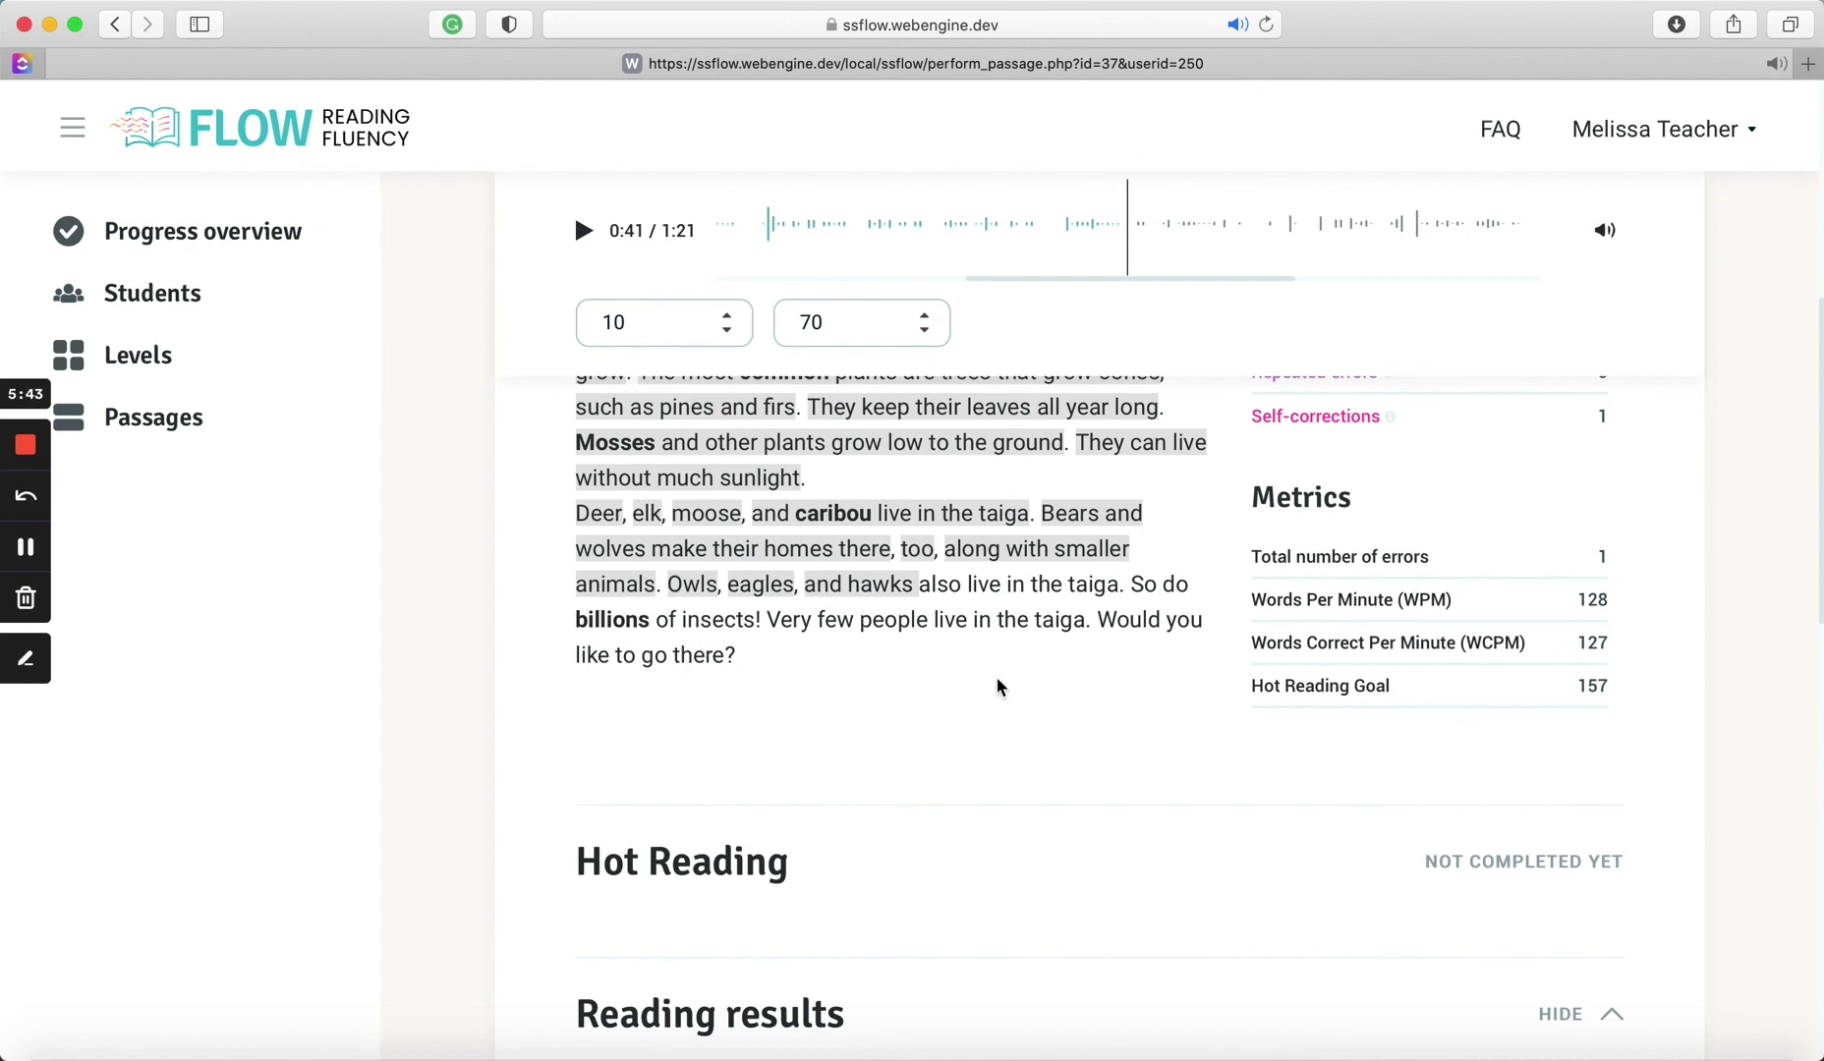
pyautogui.scroll(-1, 1000, 687)
pyautogui.scroll(-15, 997, 687)
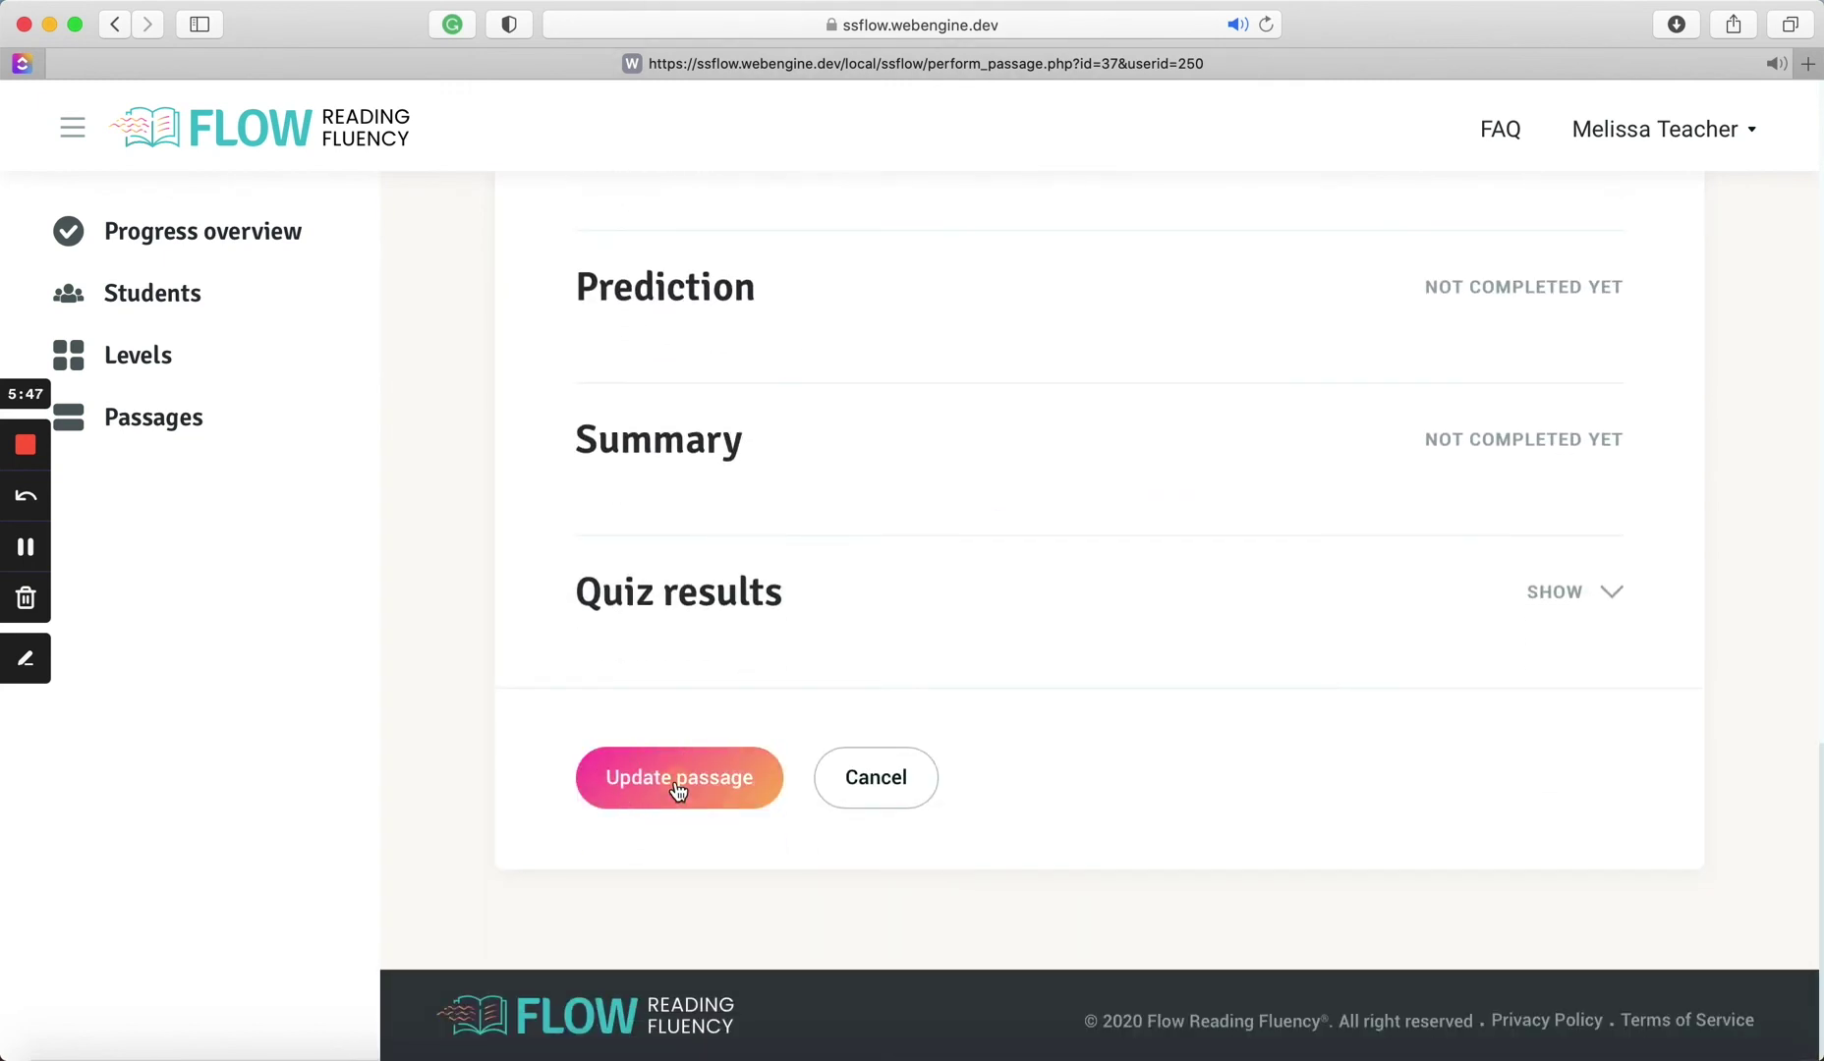
# Submit the scored cold reading of The Taiga with Update passage
pyautogui.click(677, 792)
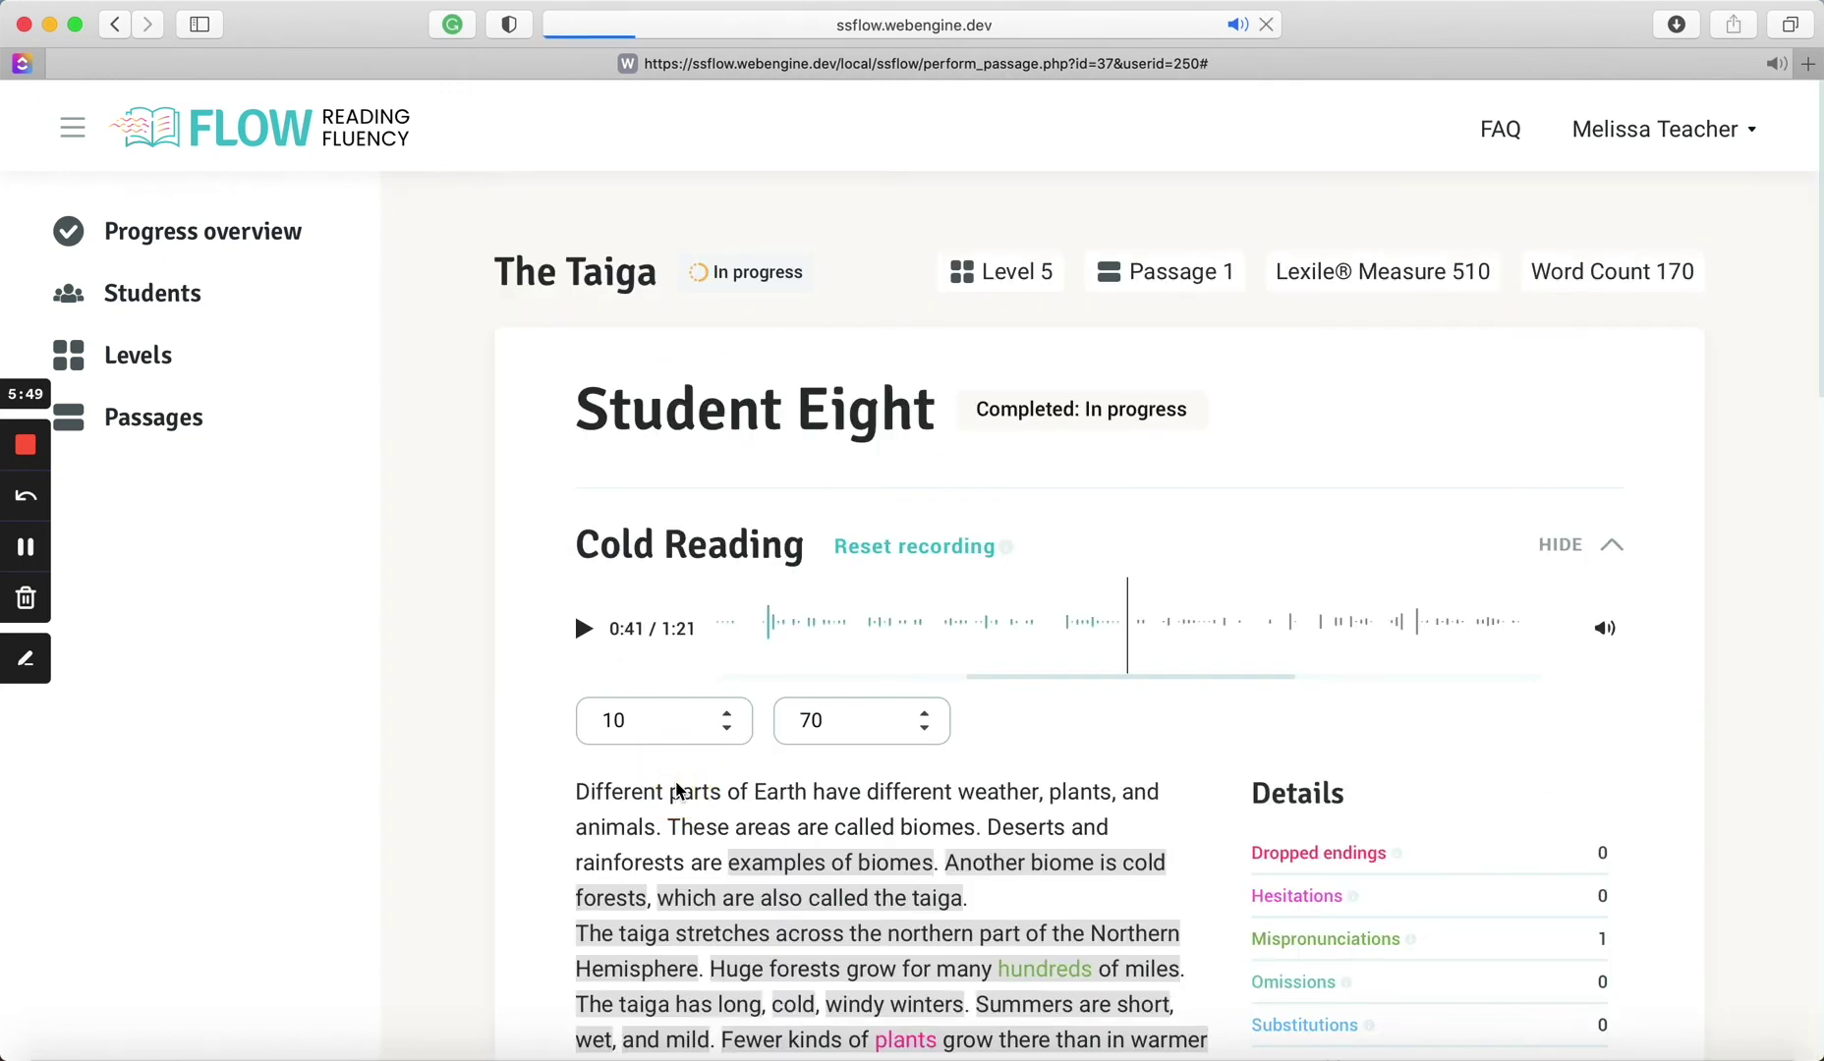